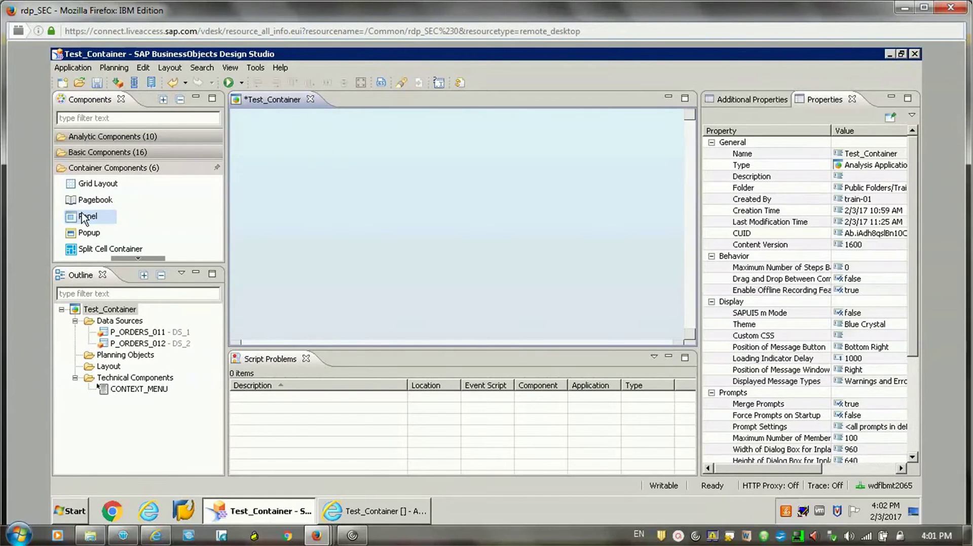
# Add a Panel container near the canvas's upper-left corner and size it to about 233 wide by 75 high.
pyautogui.moveTo(81, 215); pyautogui.dragTo(261, 135)
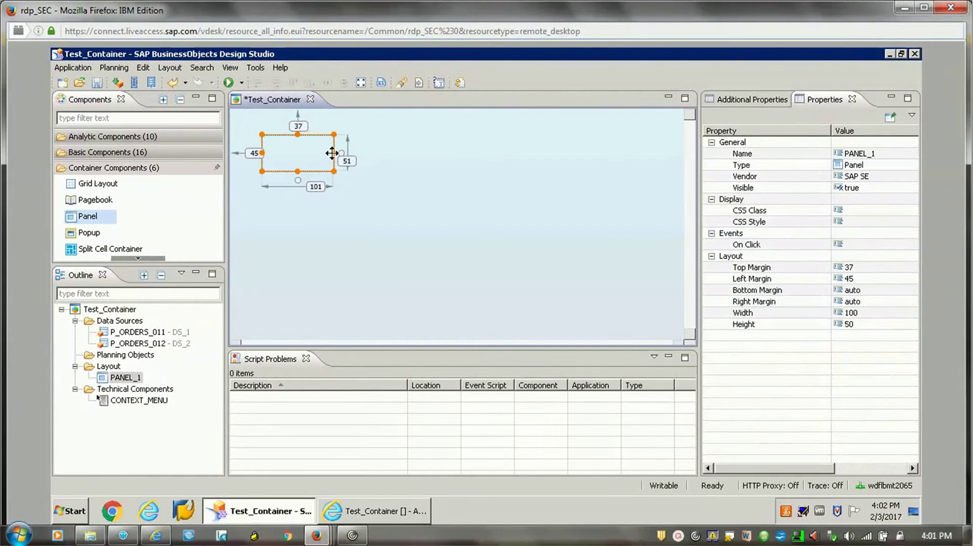
pyautogui.moveTo(332, 152); pyautogui.dragTo(428, 148)
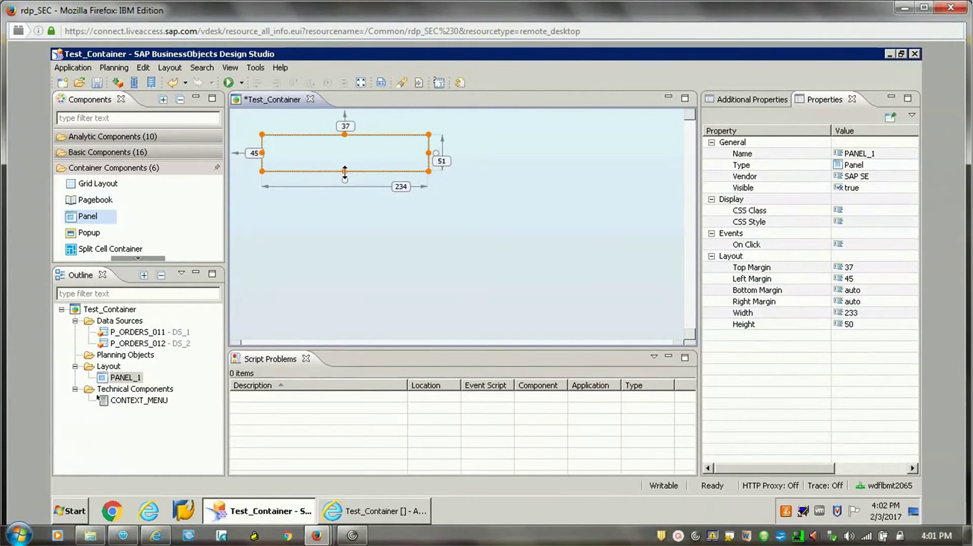
pyautogui.moveTo(345, 171); pyautogui.dragTo(348, 191)
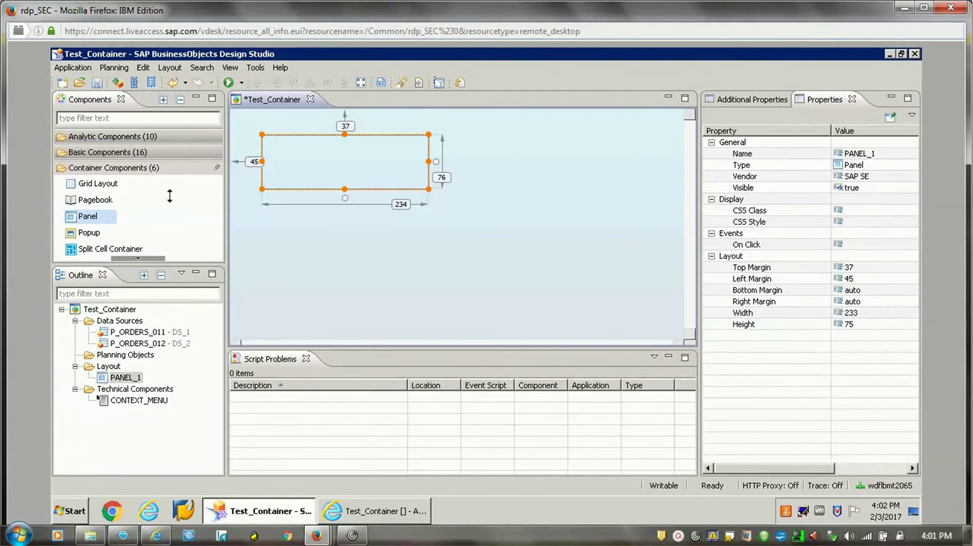
# Find the Image component with the filter "image" and place it at the left end of the panel.
pyautogui.click(132, 119)
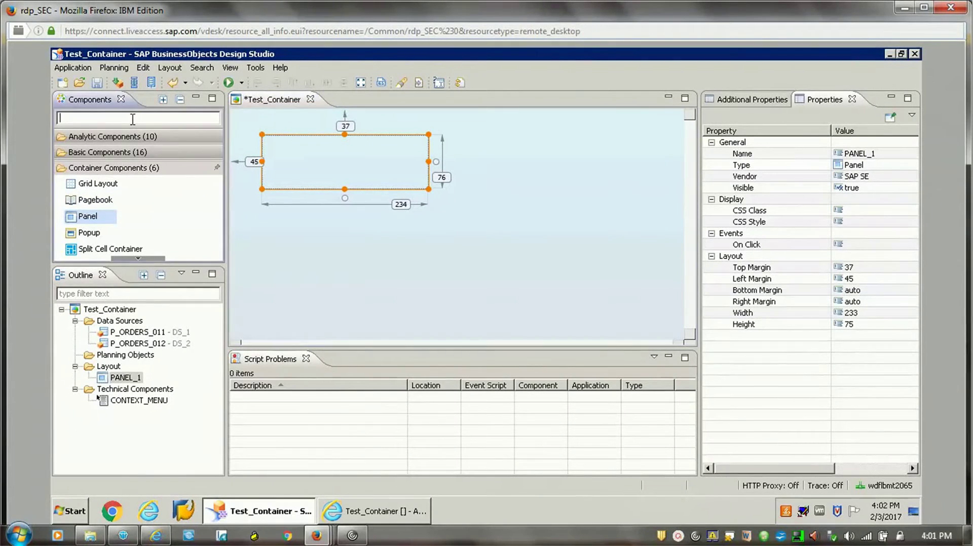
pyautogui.write('image')
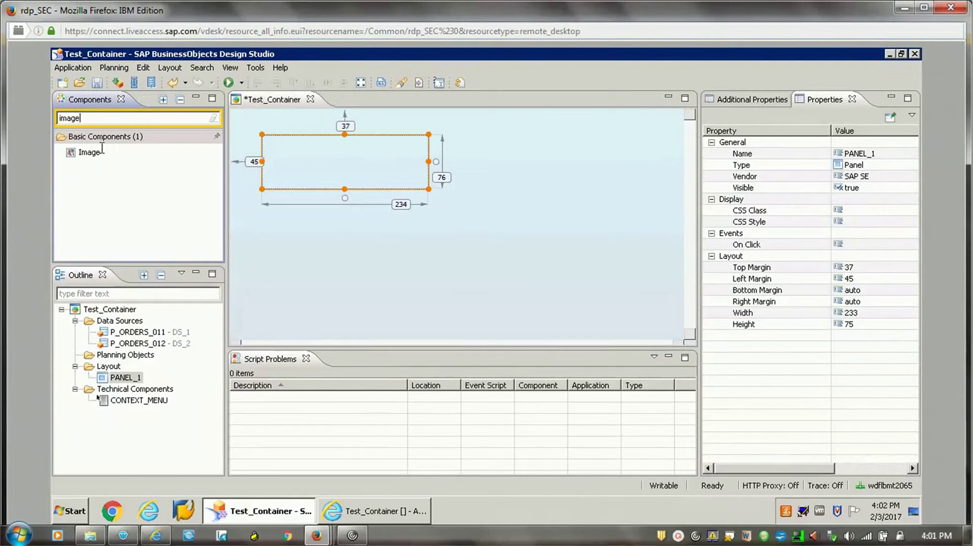
pyautogui.moveTo(89, 152)
pyautogui.mouseDown()
pyautogui.moveTo(276, 153)
pyautogui.moveTo(277, 144)
pyautogui.moveTo(268, 166)
pyautogui.moveTo(284, 156)
pyautogui.mouseUp()
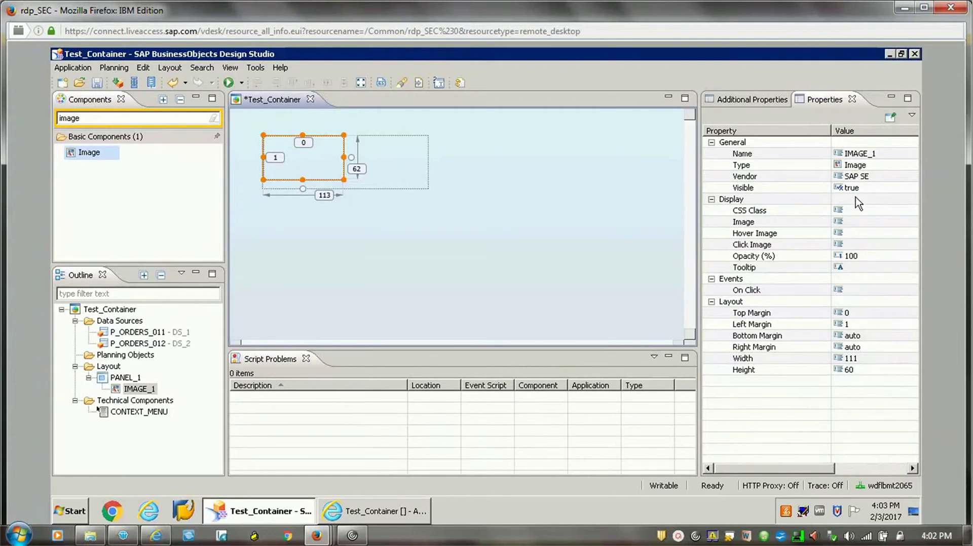
# Assign logo.png from the public Images folder as the displayed image of the image component.
pyautogui.click(860, 223)
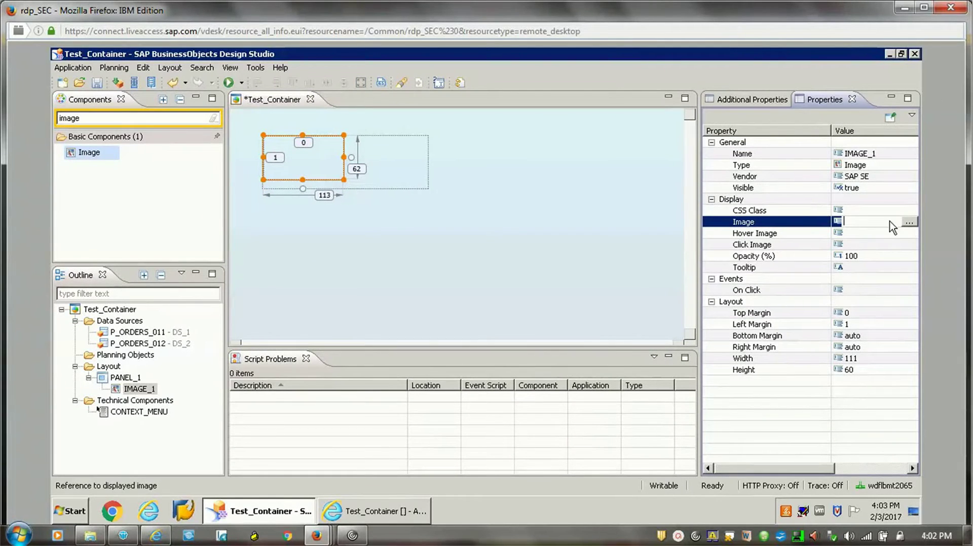
pyautogui.click(909, 223)
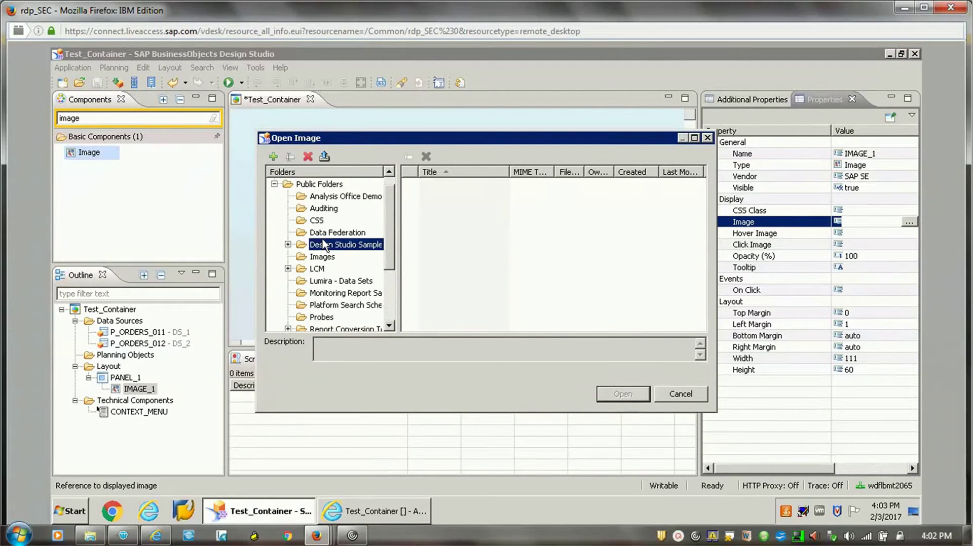
pyautogui.click(323, 254)
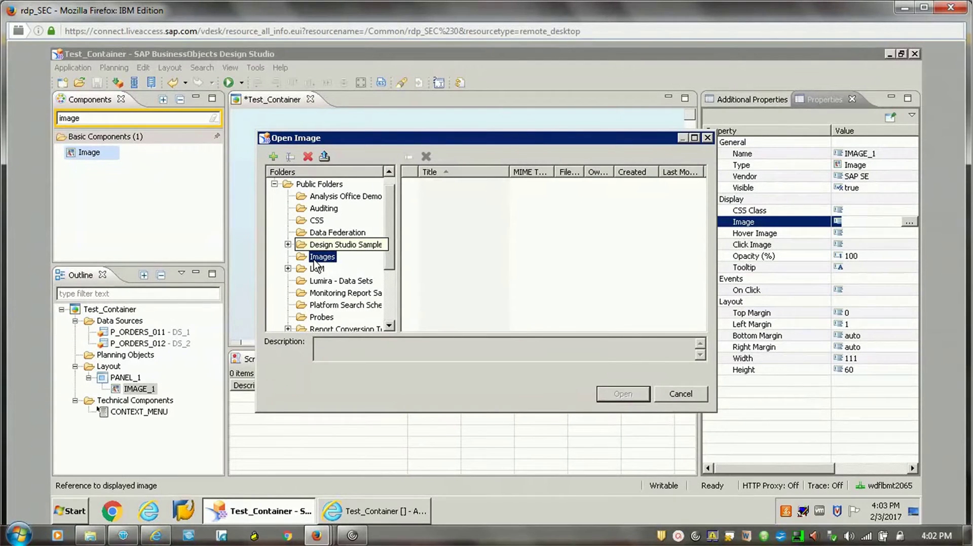
pyautogui.scroll(-1, 390, 271)
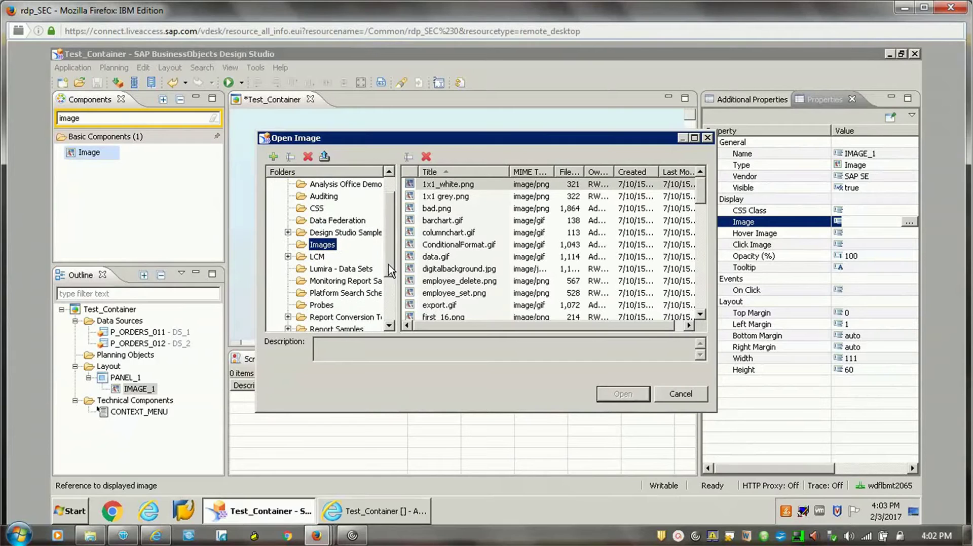
pyautogui.click(450, 234)
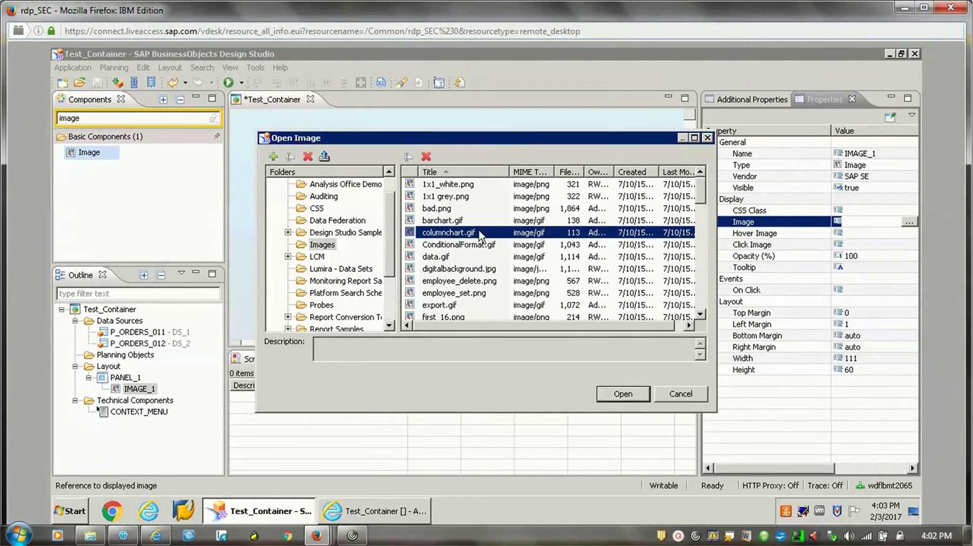
pyautogui.moveTo(702, 195); pyautogui.dragTo(705, 241)
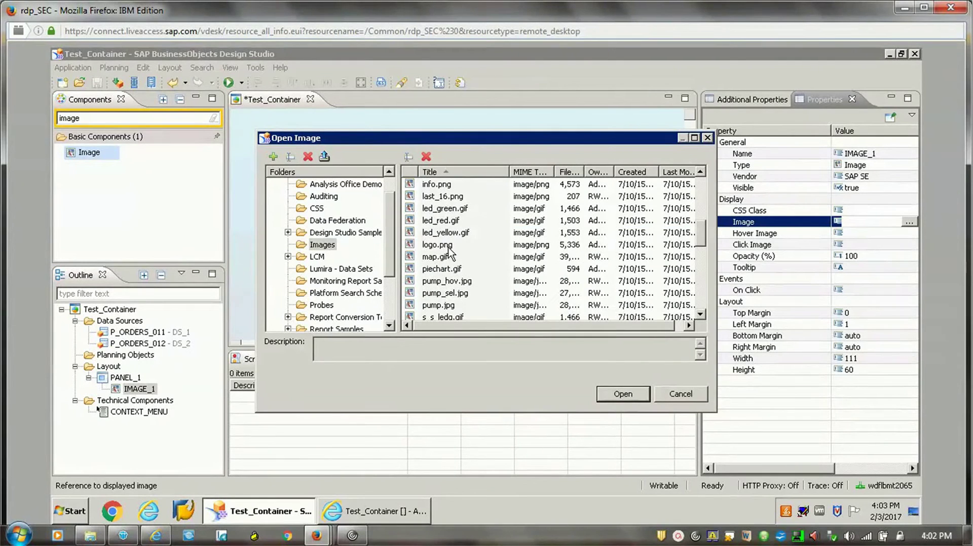
pyautogui.click(449, 247)
pyautogui.click(623, 394)
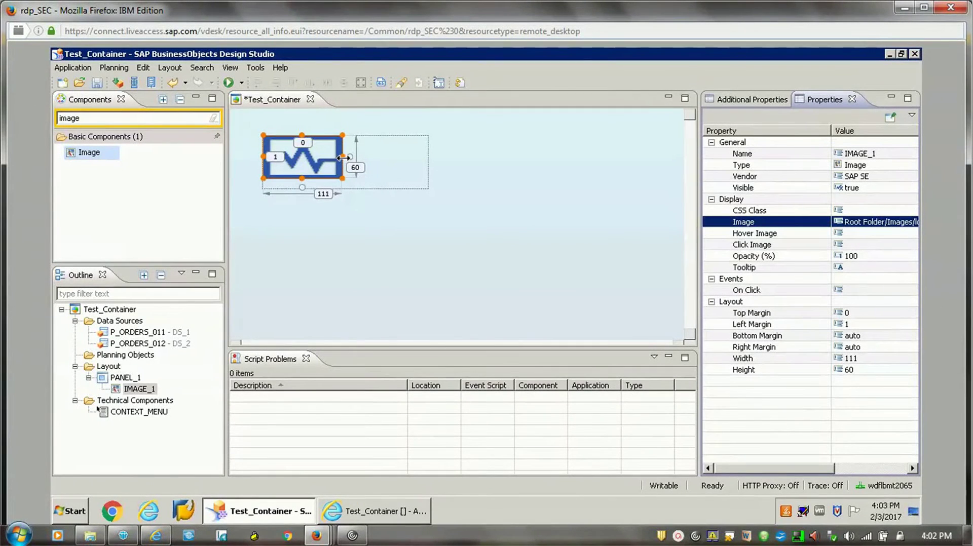
# Widen the logo image to about 126 and resize the surrounding panel to about 356 wide by 66 high.
pyautogui.moveTo(345, 158); pyautogui.dragTo(353, 157)
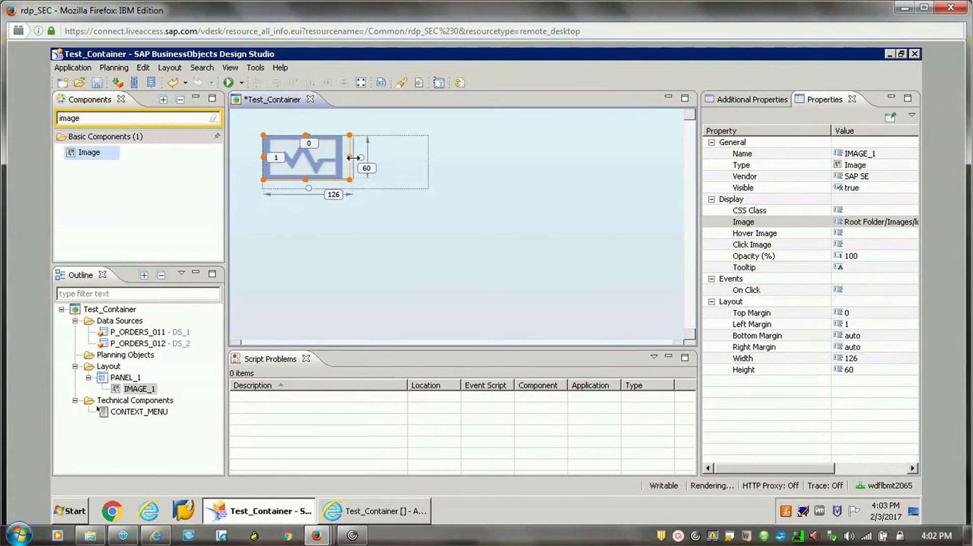
pyautogui.click(405, 167)
pyautogui.moveTo(430, 162); pyautogui.dragTo(518, 154)
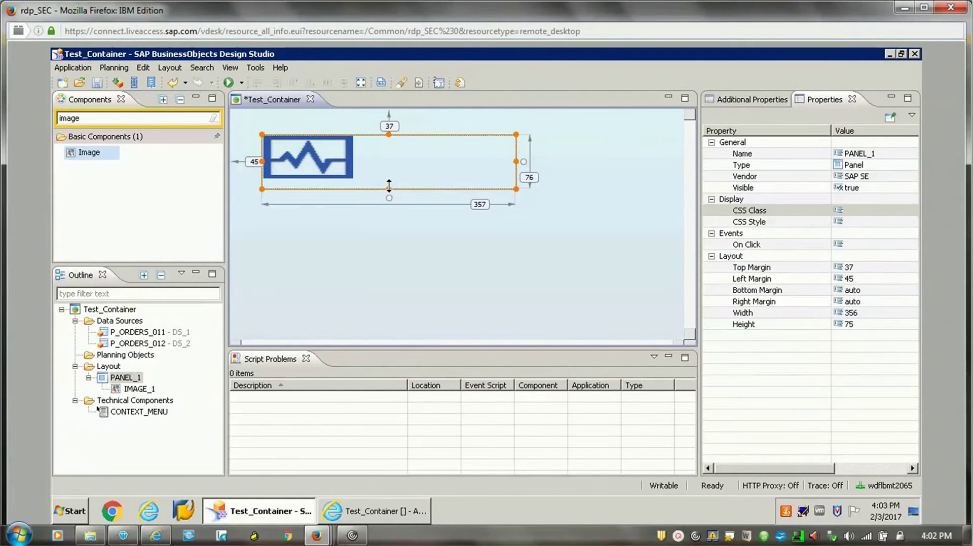
pyautogui.moveTo(389, 189); pyautogui.dragTo(389, 183)
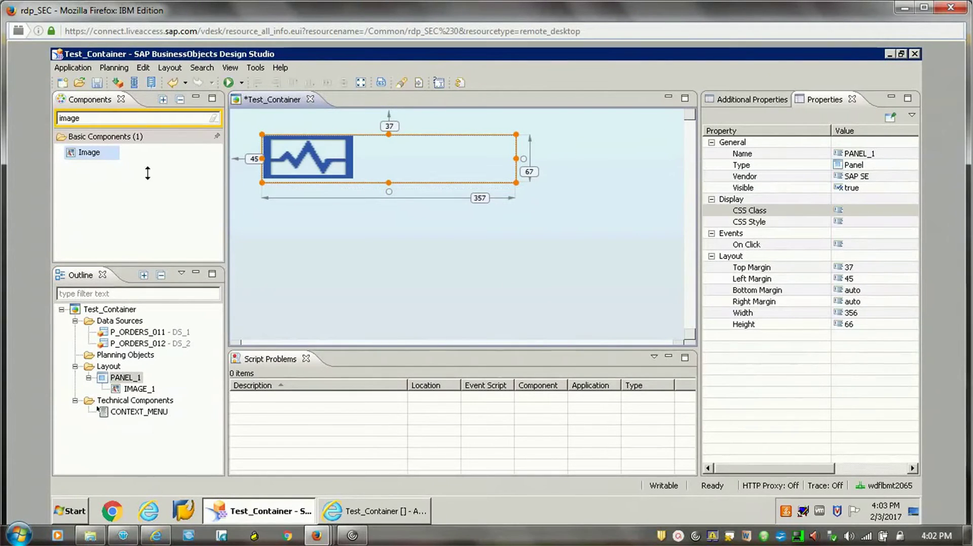
# Filter the components by "text" and place a Text component beside the logo in the panel, about 151 from its left and 5 from its top.
pyautogui.click(103, 119)
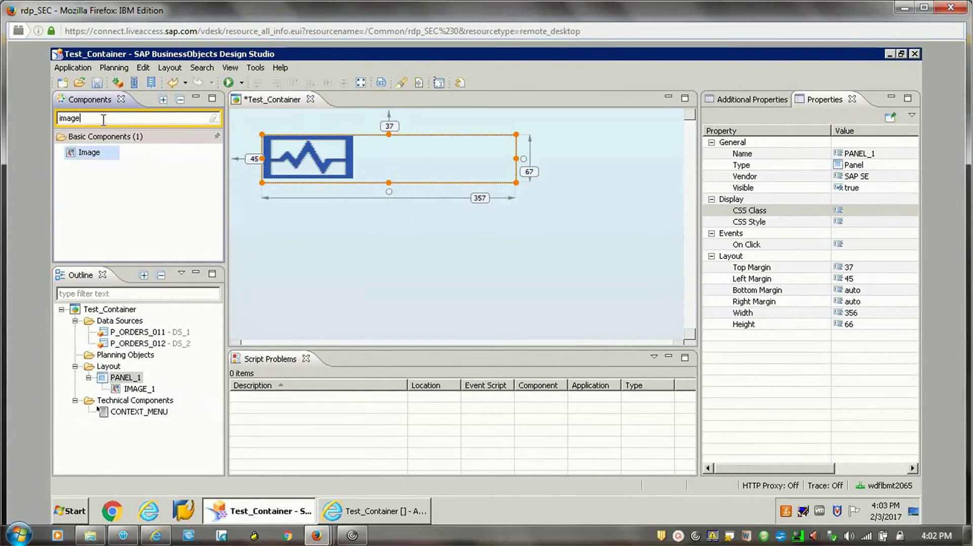
pyautogui.doubleClick(104, 120)
pyautogui.write('text')
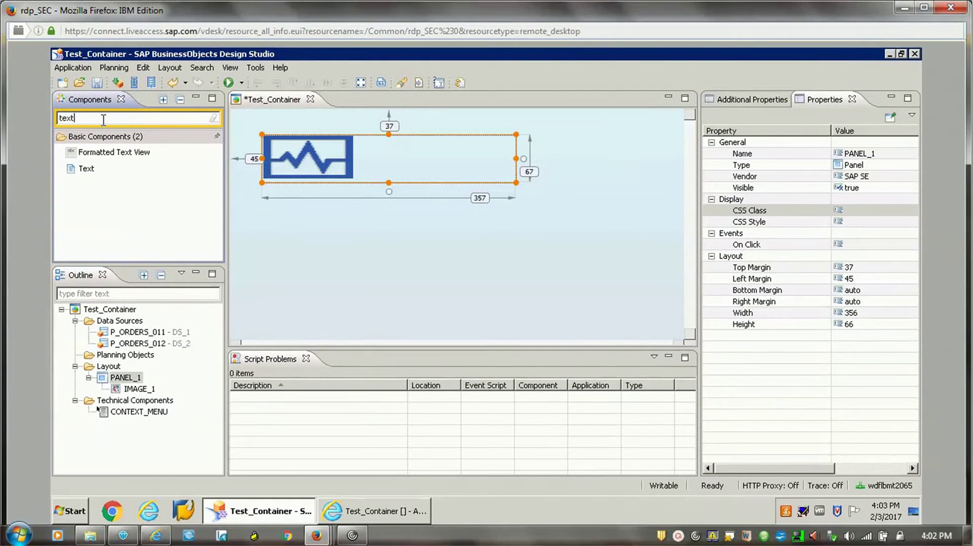
pyautogui.click(85, 169)
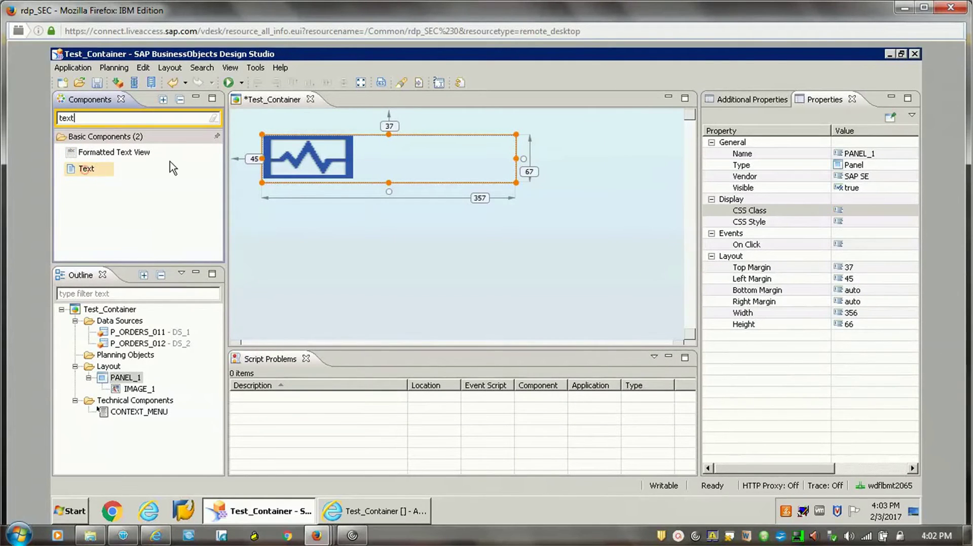
pyautogui.moveTo(173, 167); pyautogui.dragTo(383, 151)
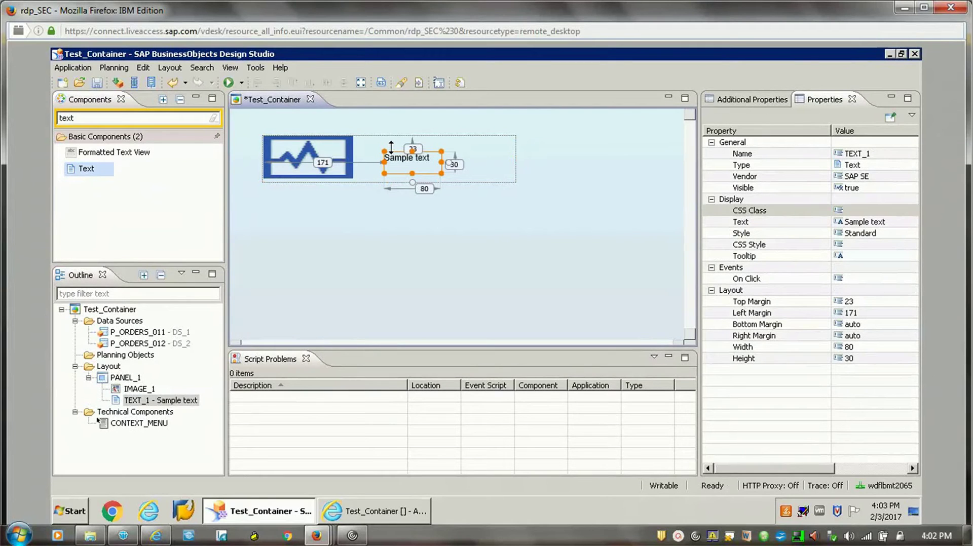
pyautogui.moveTo(399, 161); pyautogui.dragTo(379, 148)
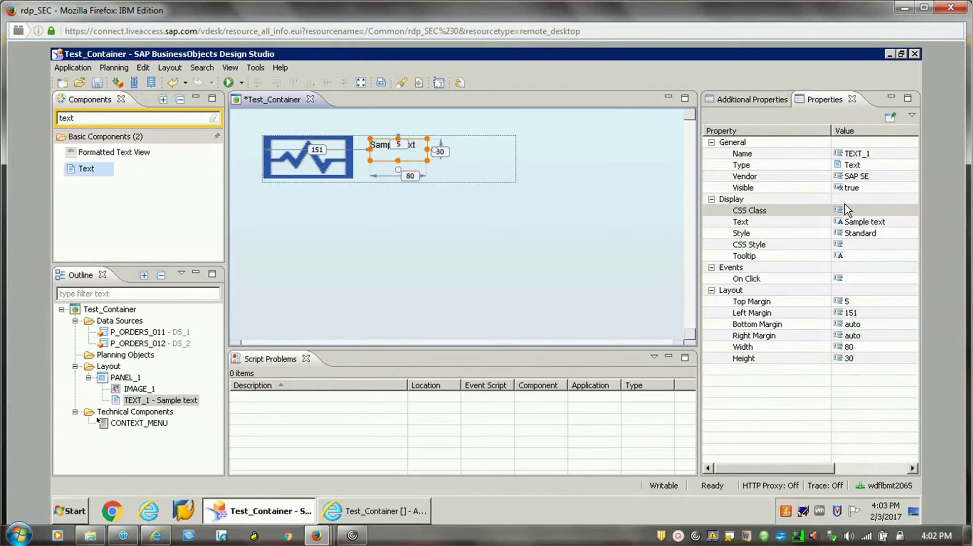
# Set the text component's displayed text to "Order Analysis Data" and widen it to about 165.
pyautogui.click(896, 223)
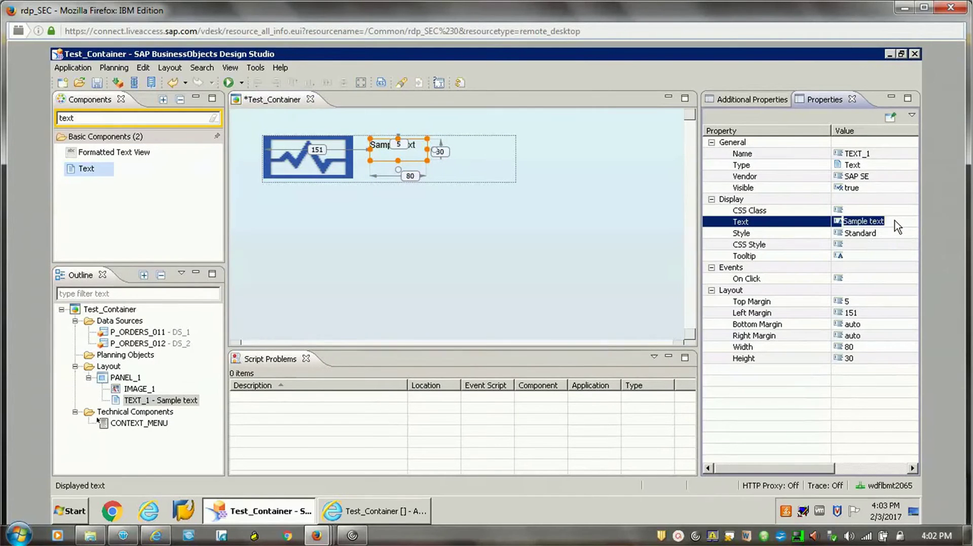
pyautogui.hotkey('ctrl', 'a')
pyautogui.write('O')
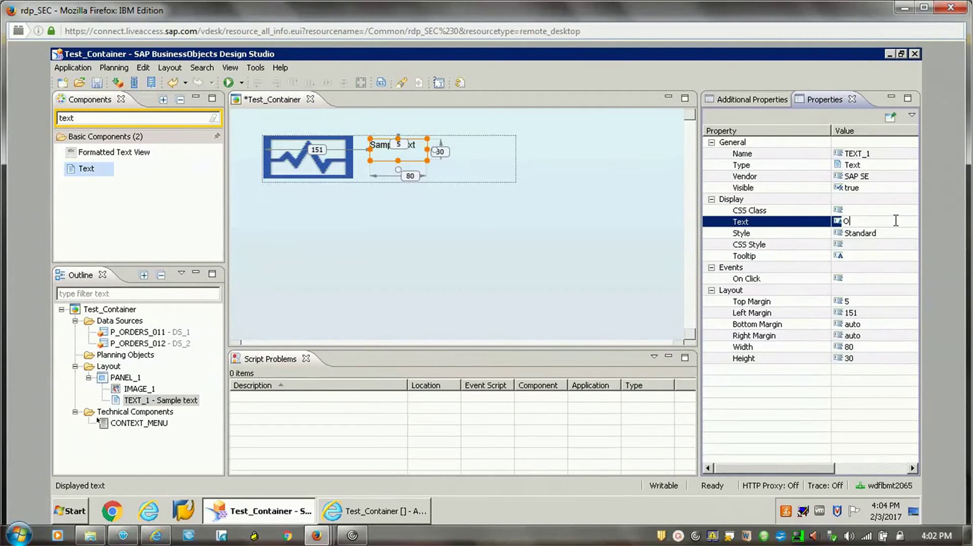
pyautogui.write('rder Analysis Data')
pyautogui.press('Return')
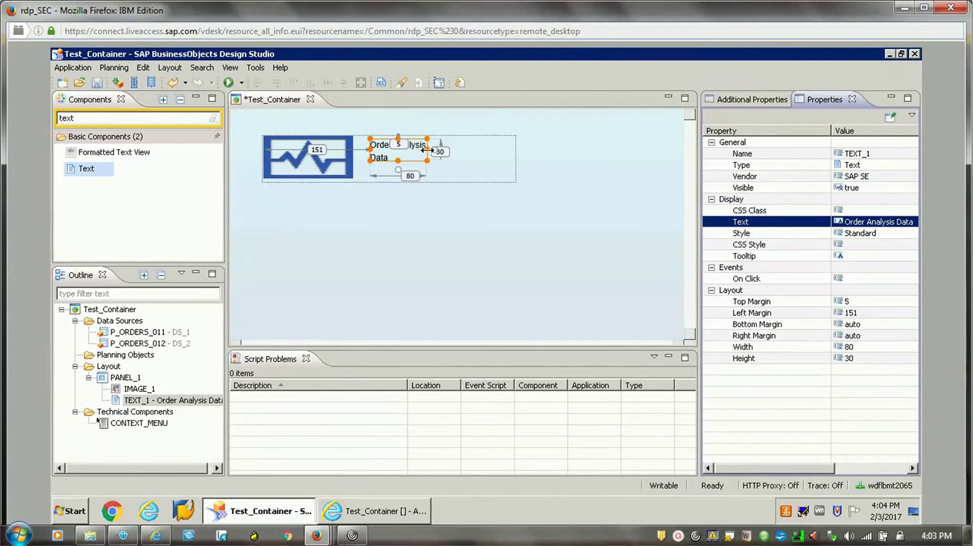
pyautogui.moveTo(427, 150); pyautogui.dragTo(488, 151)
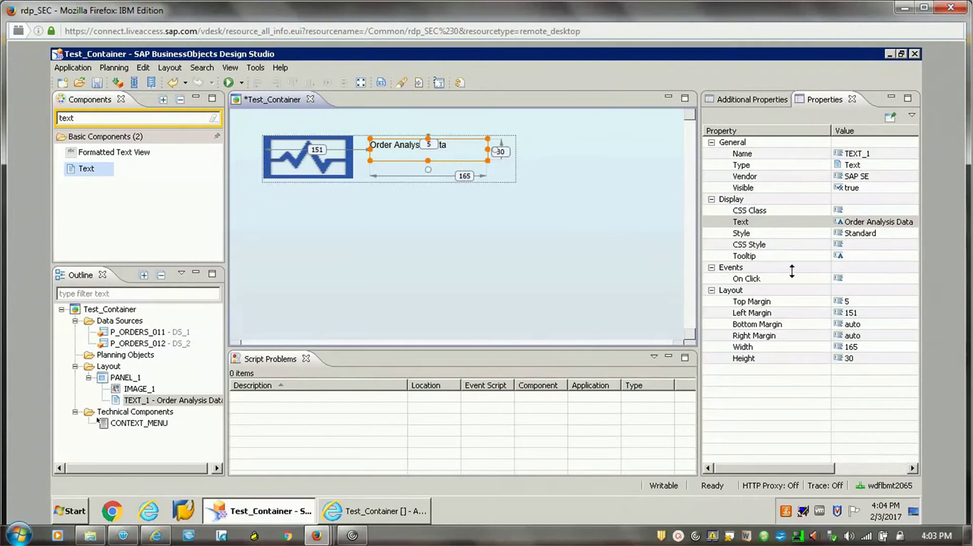
pyautogui.click(897, 255)
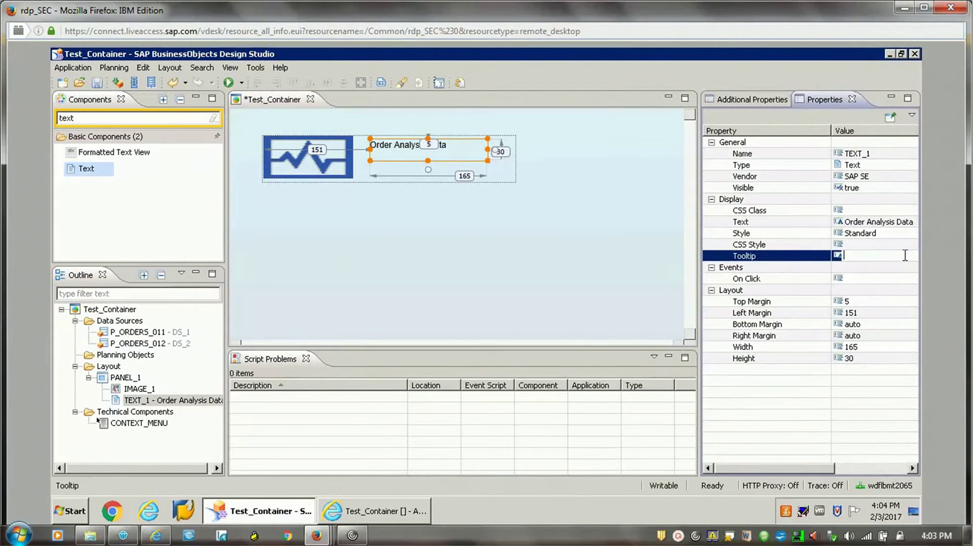
pyautogui.click(890, 246)
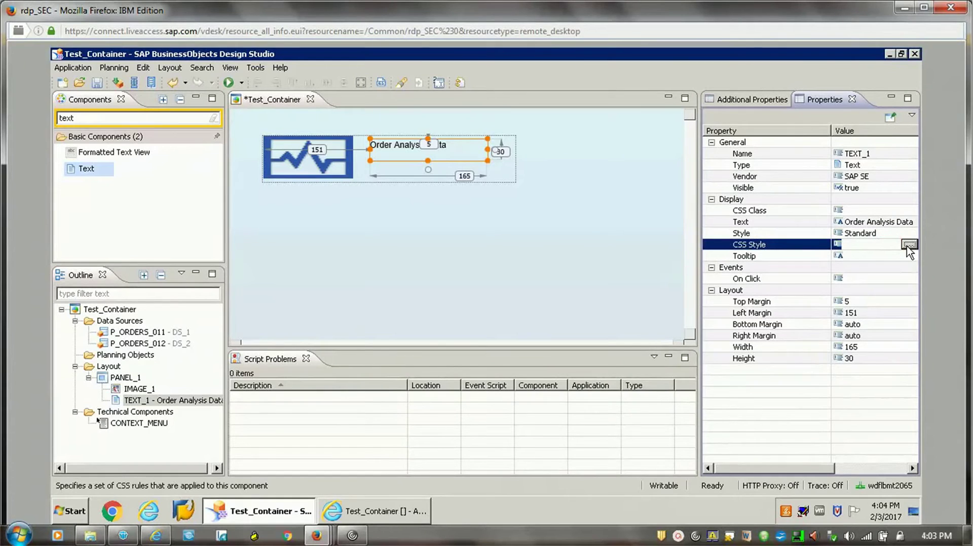
pyautogui.click(910, 244)
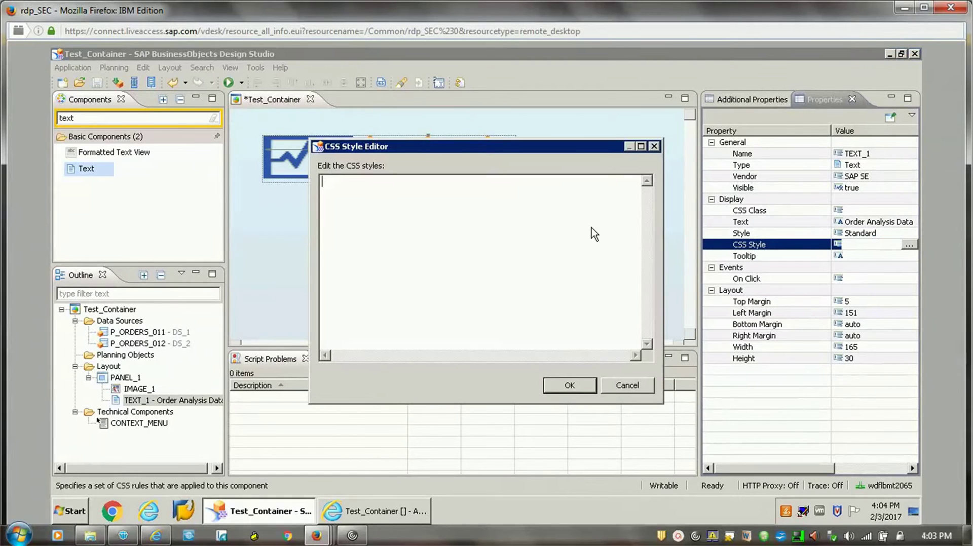
pyautogui.click(631, 383)
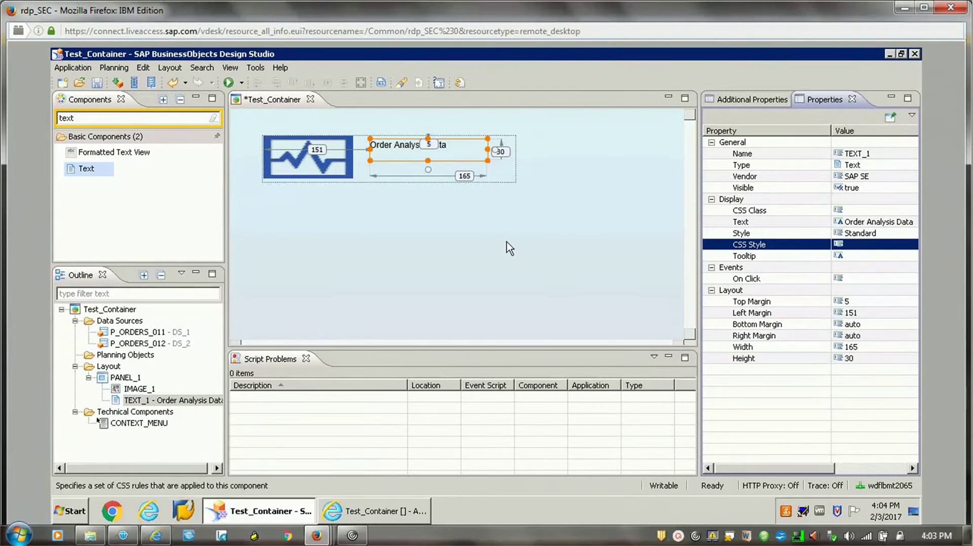
pyautogui.click(464, 200)
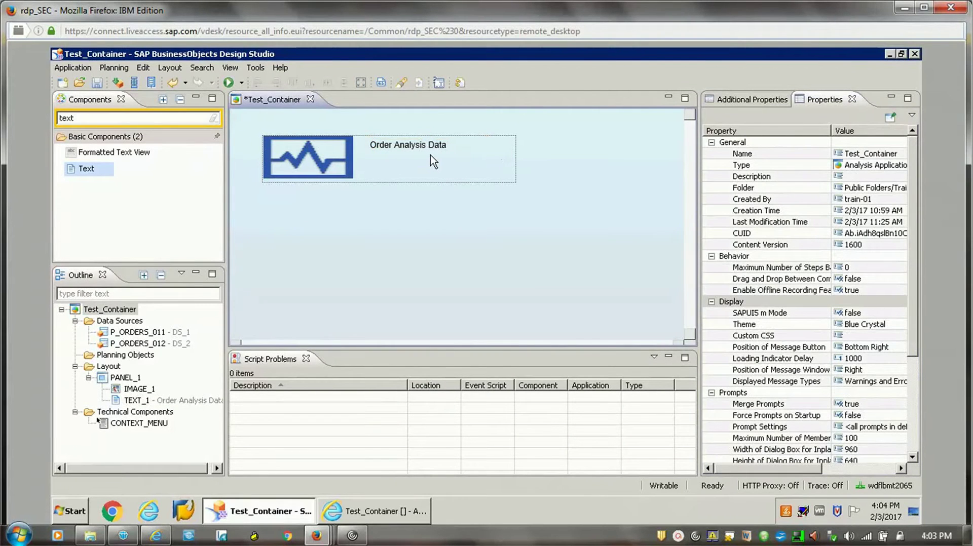
pyautogui.click(423, 176)
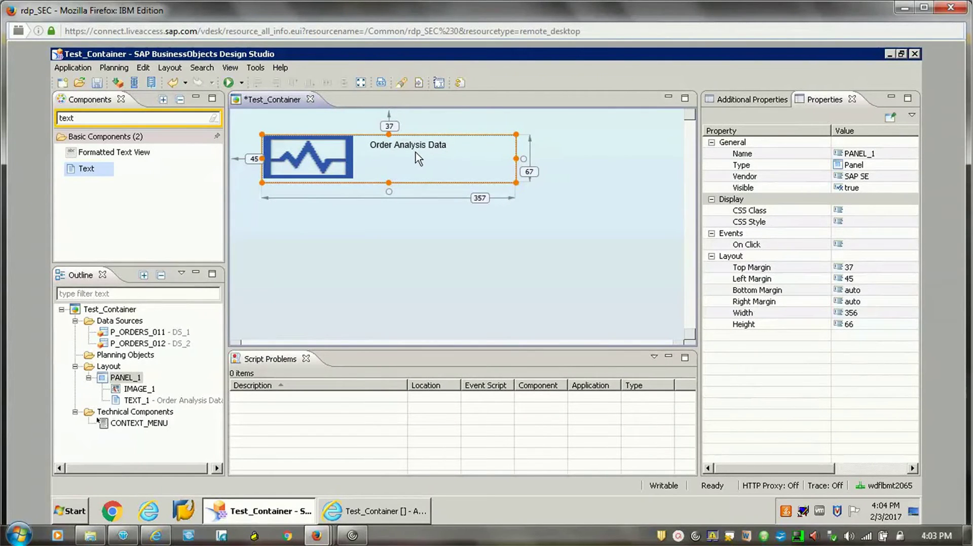
pyautogui.click(387, 241)
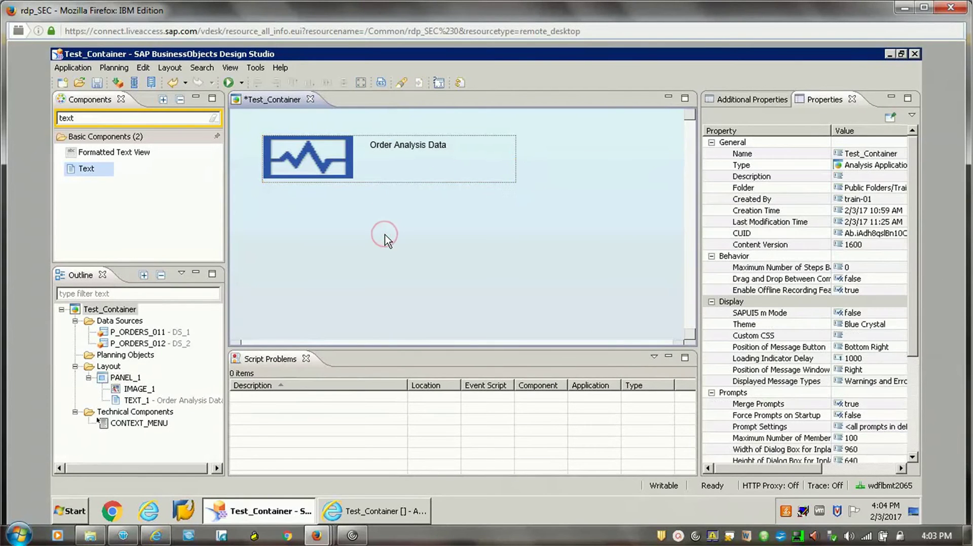
# Filter the components by "tab" and place a Tabstrip below the header panel, about 38 from the left and 118 from the top.
pyautogui.doubleClick(94, 120)
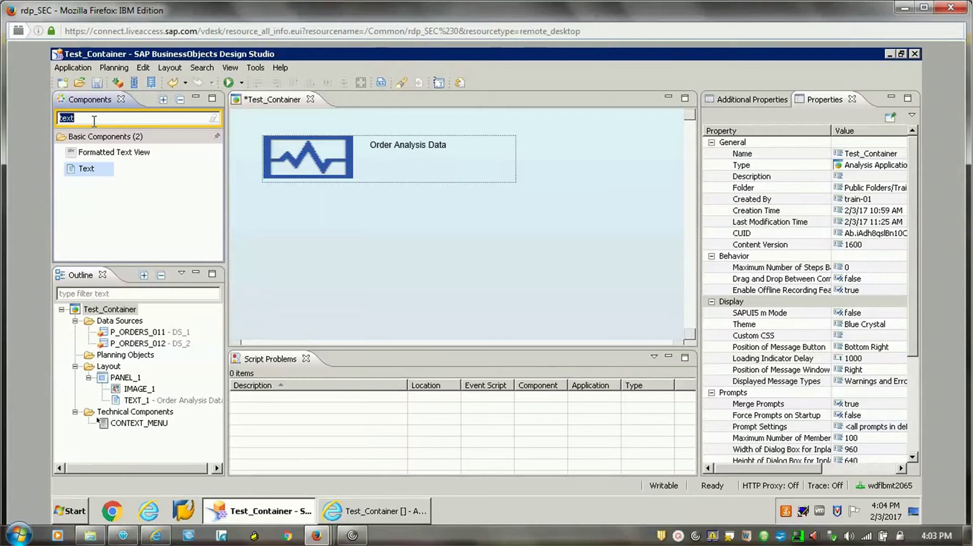
pyautogui.write('tab')
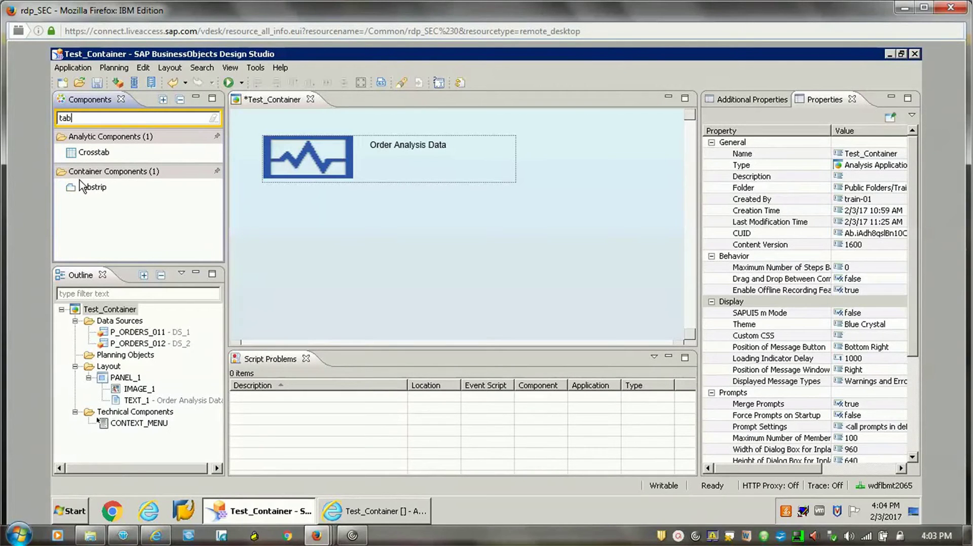
pyautogui.click(91, 189)
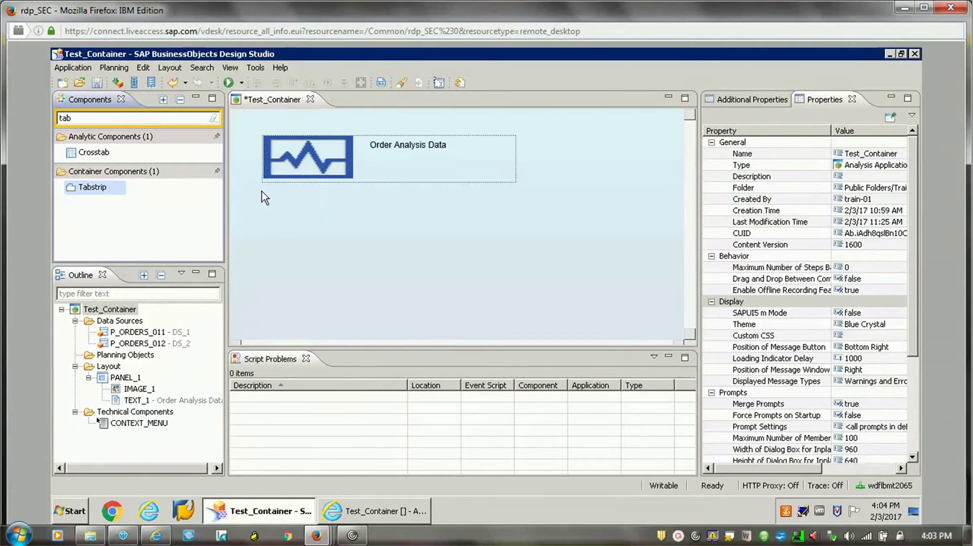
pyautogui.moveTo(93, 190); pyautogui.dragTo(257, 193)
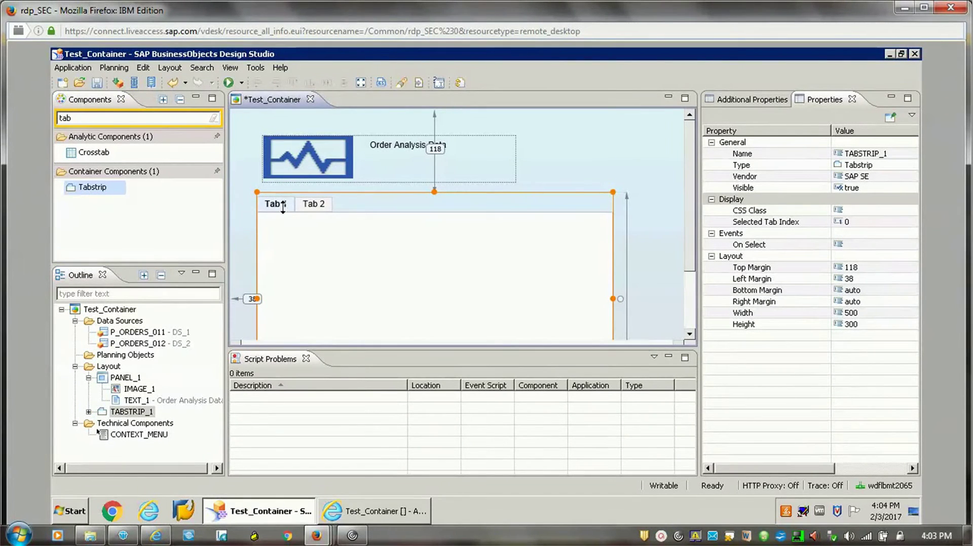
# Set the displayed text of the tabstrip's first tab to "Divisions".
pyautogui.click(258, 205)
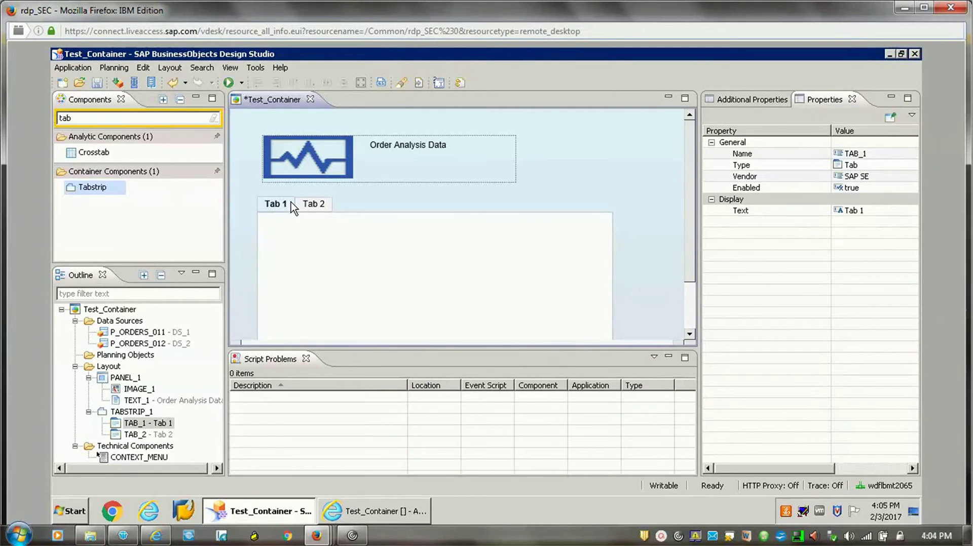
pyautogui.click(290, 220)
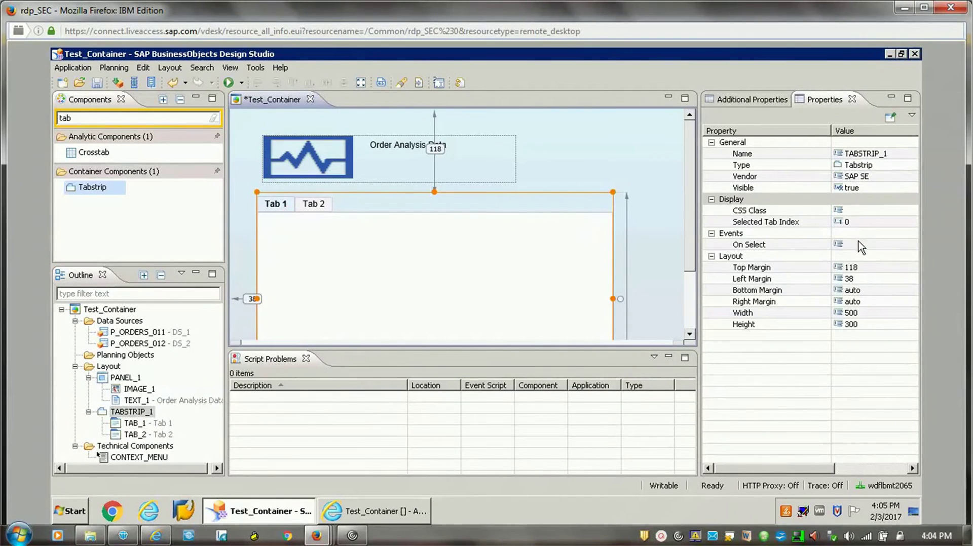
pyautogui.click(279, 205)
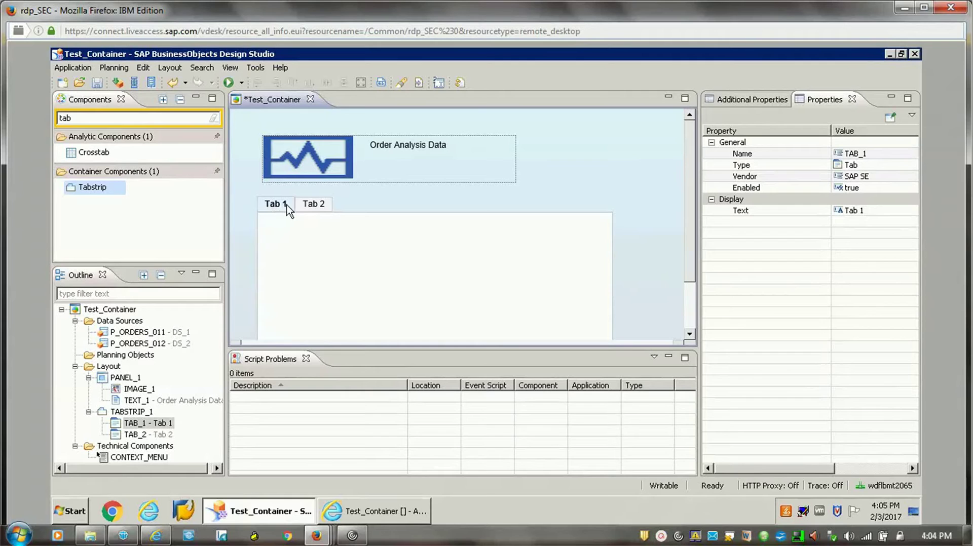
pyautogui.click(869, 210)
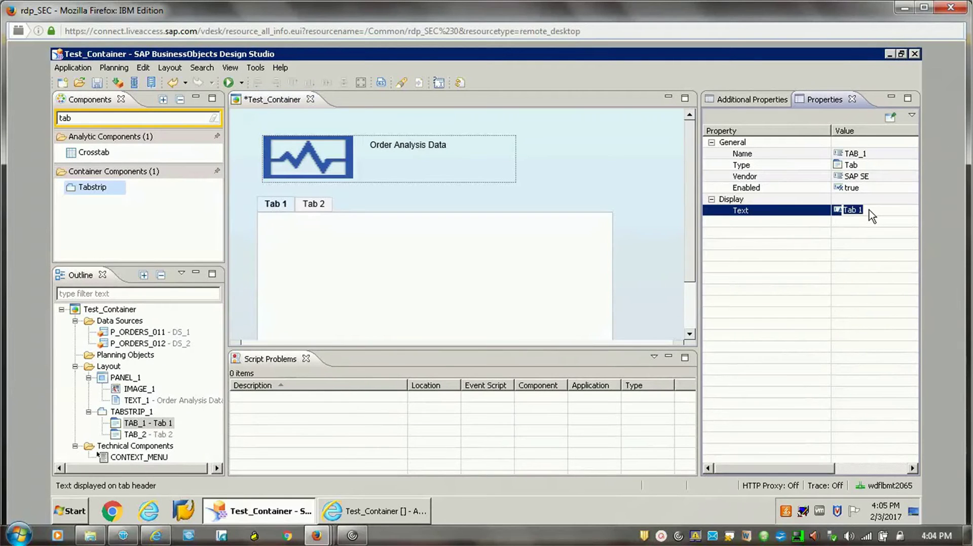
pyautogui.click(869, 210)
pyautogui.write('Dis')
pyautogui.press('BackSpace')
pyautogui.press('BackSpace')
pyautogui.press('BackSpace')
pyautogui.press('BackSpace')
pyautogui.press('BackSpace')
pyautogui.press('BackSpace')
pyautogui.press('BackSpace')
pyautogui.press('BackSpace')
pyautogui.press('Return')
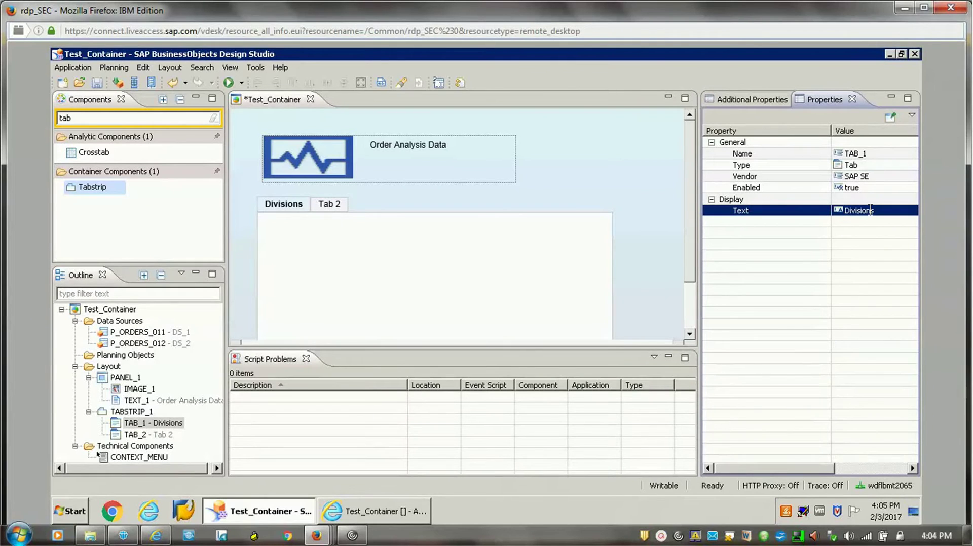
# Set the displayed text of the tabstrip's second tab to "Top 10 Customers".
pyautogui.click(329, 203)
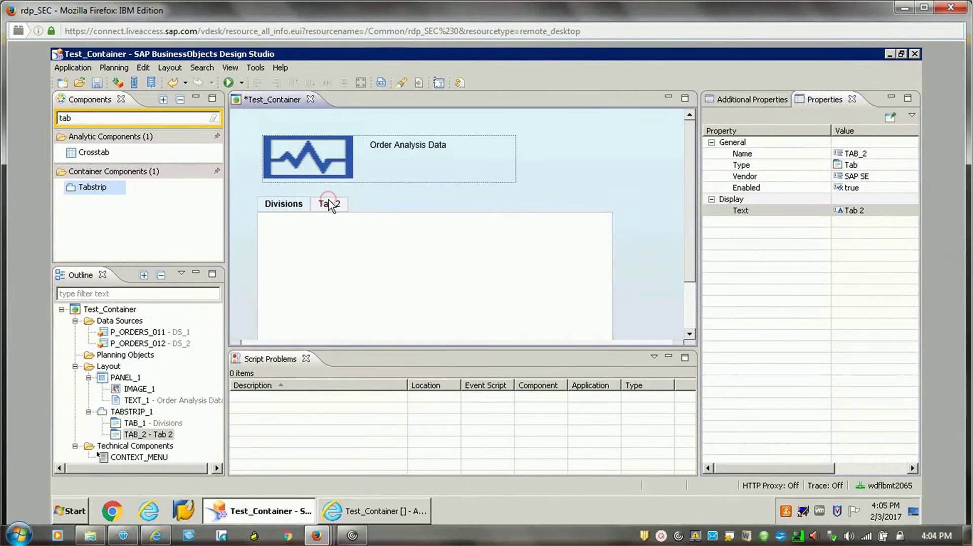
pyautogui.click(868, 212)
pyautogui.write('T')
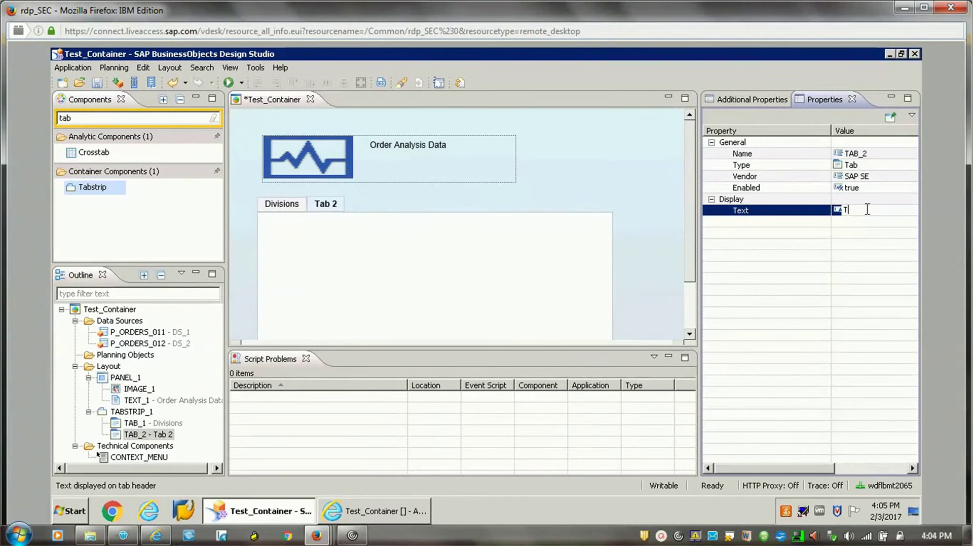
pyautogui.write('op 10 Customers')
pyautogui.press('Return')
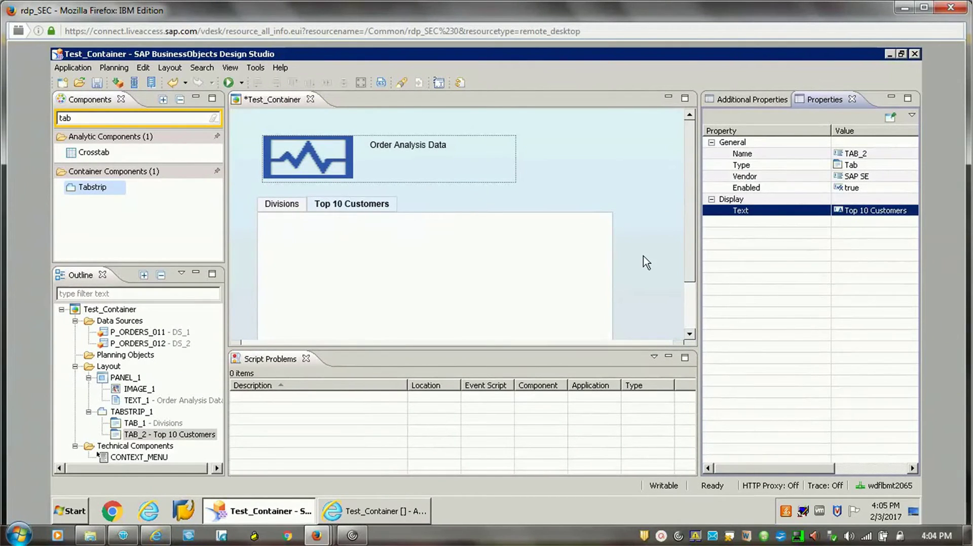
# Enlarge the tabstrip to about 649 wide by 320 high.
pyautogui.click(384, 252)
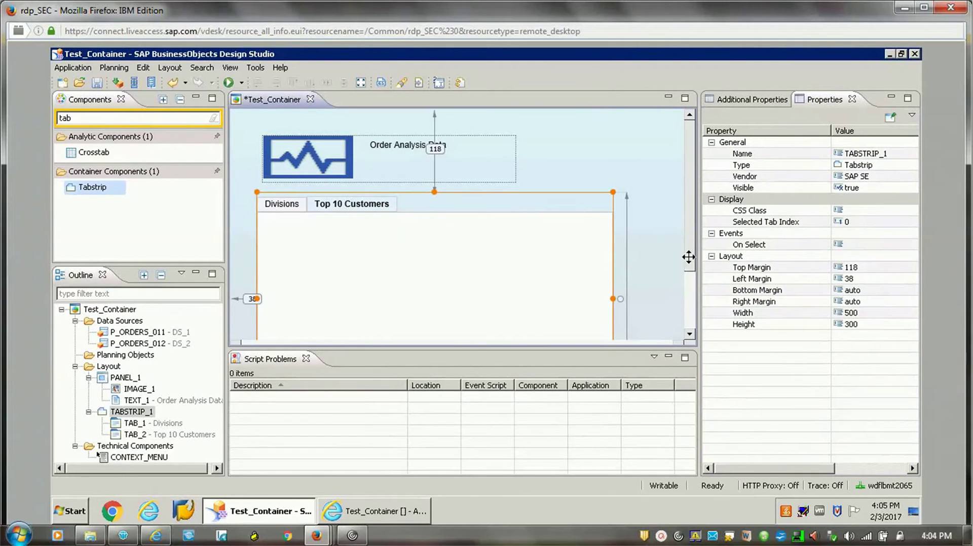
pyautogui.moveTo(690, 257); pyautogui.dragTo(695, 308)
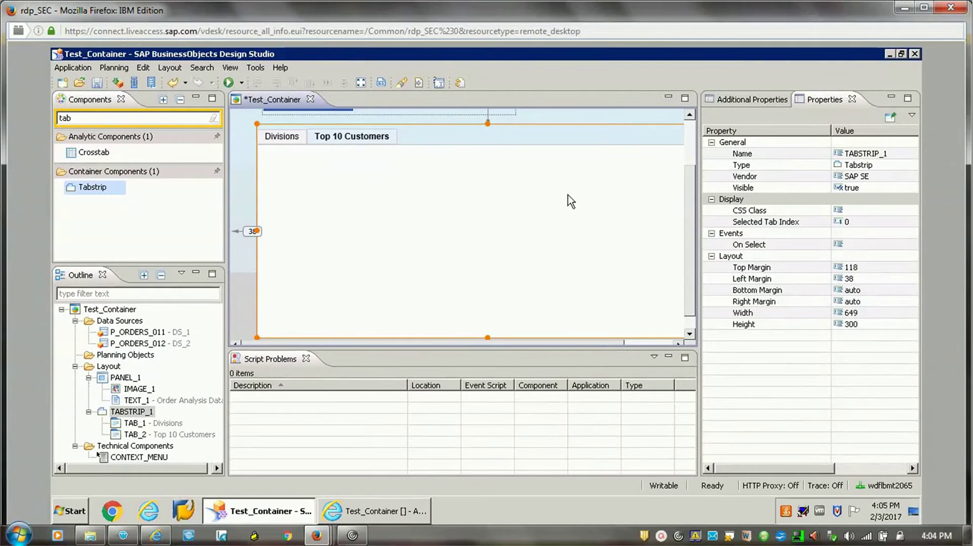
pyautogui.scroll(-1, 694, 325)
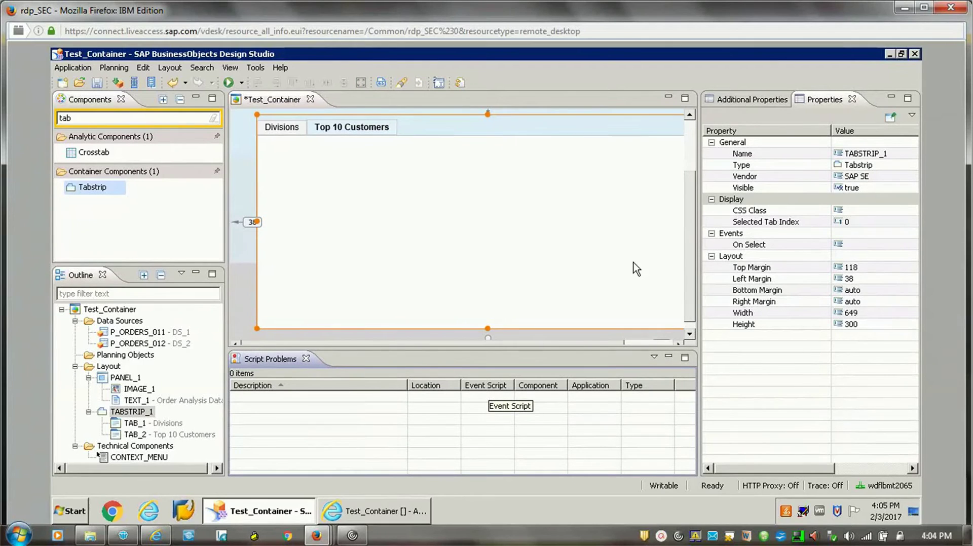
pyautogui.moveTo(635, 267)
pyautogui.mouseDown()
pyautogui.moveTo(689, 243)
pyautogui.moveTo(690, 260)
pyautogui.mouseUp()
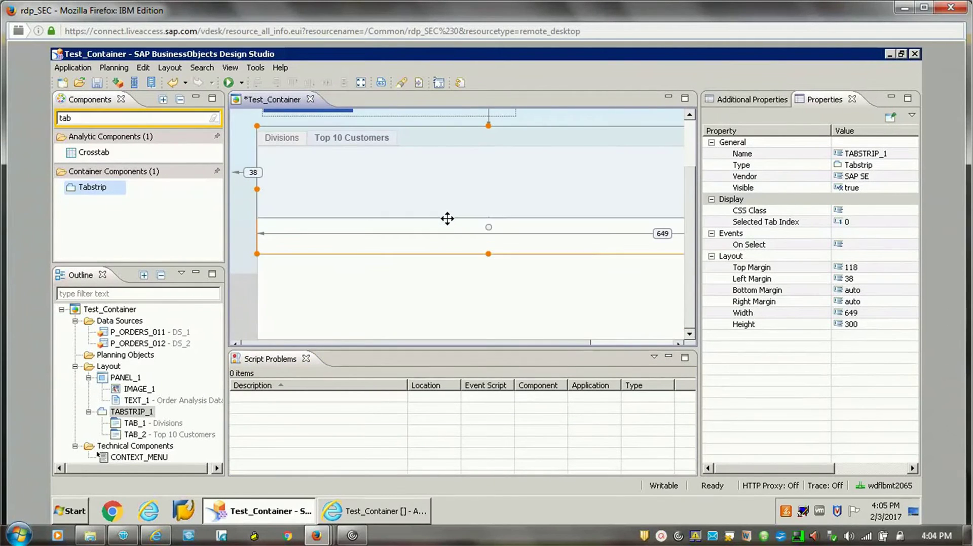
pyautogui.moveTo(488, 228); pyautogui.dragTo(497, 364)
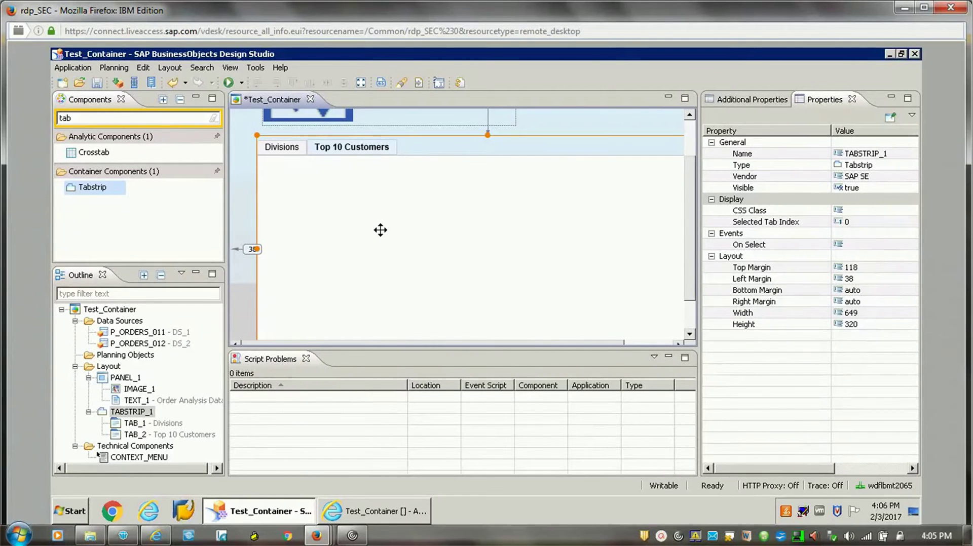
pyautogui.click(244, 176)
# Filter the components by "grid" and place a Grid Layout inside the Divisions tab, about 30 from its left and 20 from its top.
pyautogui.click(125, 120)
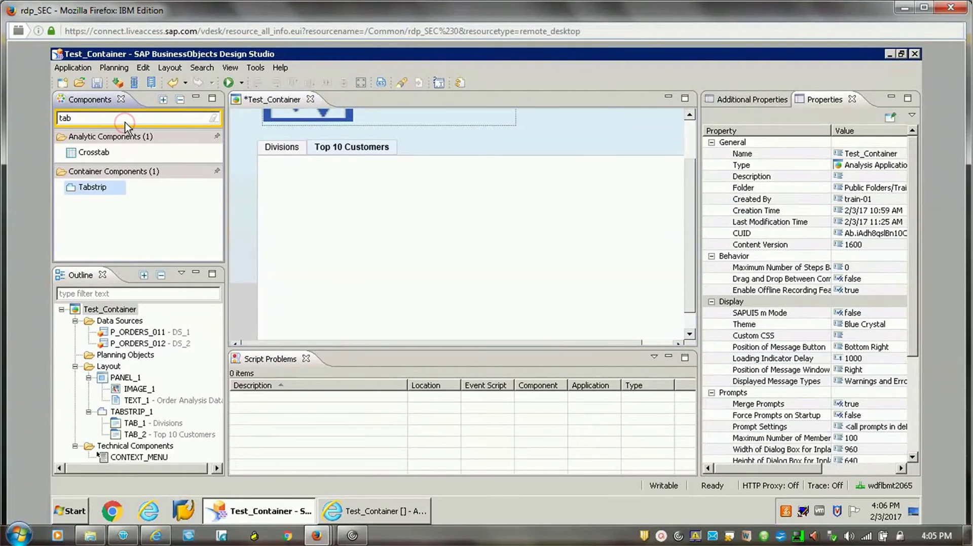
pyautogui.press('BackSpace')
pyautogui.press('BackSpace')
pyautogui.press('BackSpace')
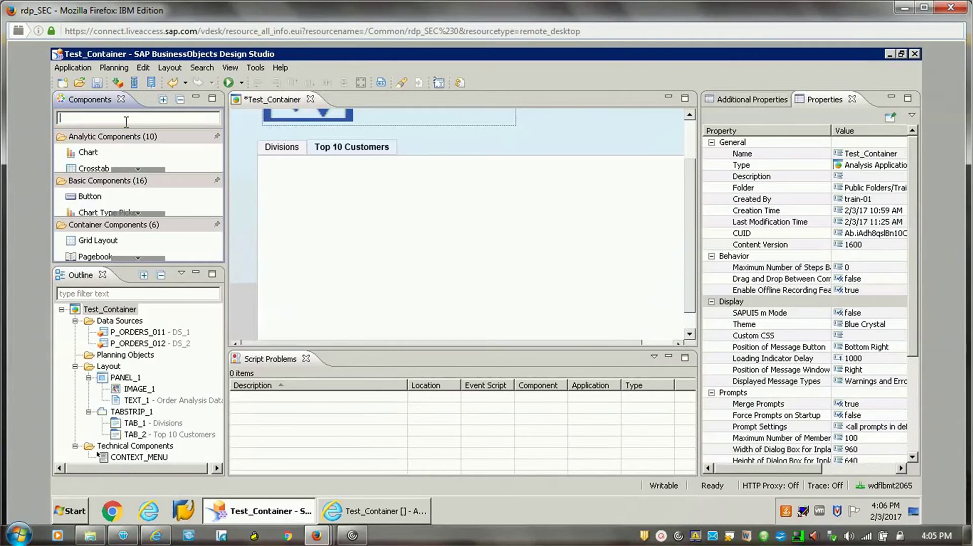
pyautogui.write('gi')
pyautogui.write('id')
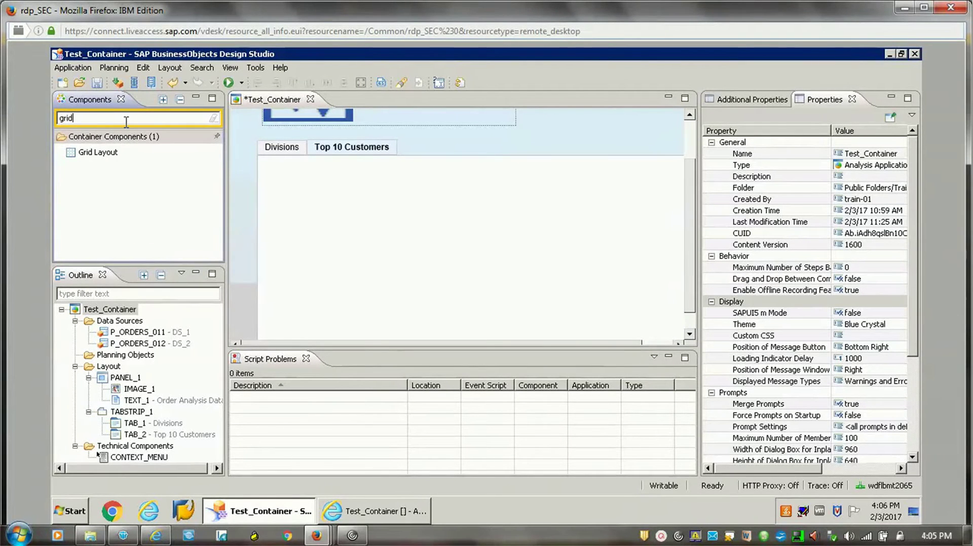
pyautogui.click(284, 151)
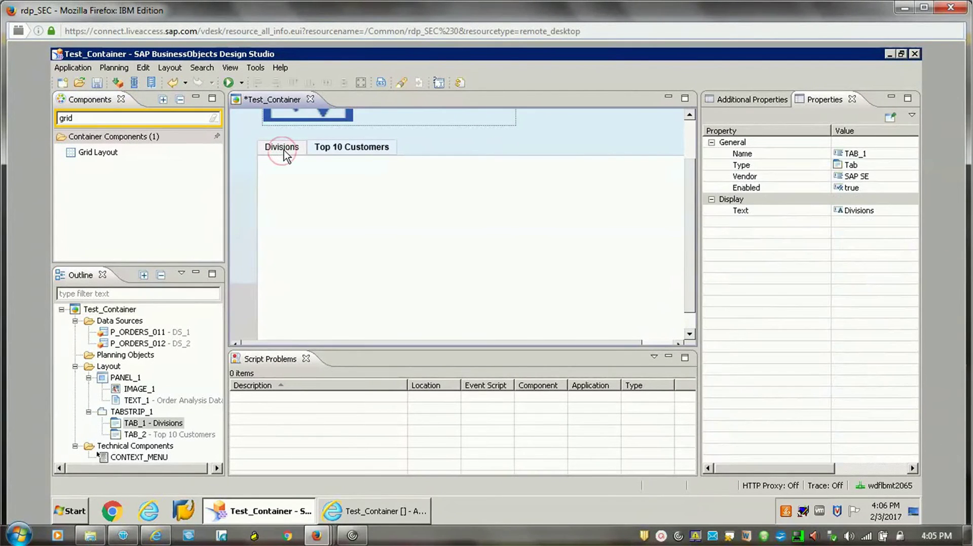
pyautogui.click(81, 152)
pyautogui.moveTo(272, 168); pyautogui.dragTo(277, 171)
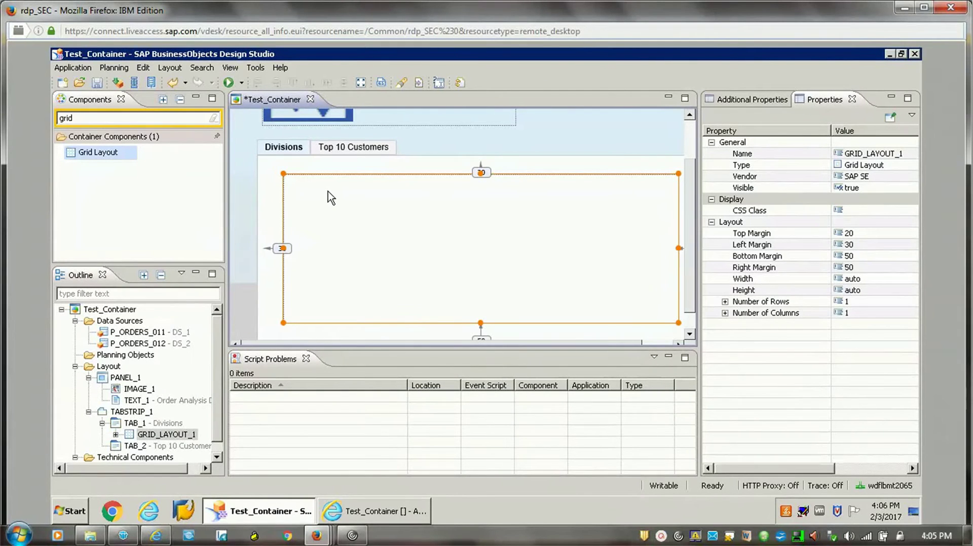
# Set the grid layout's top margin and left margin to 0.
pyautogui.click(852, 234)
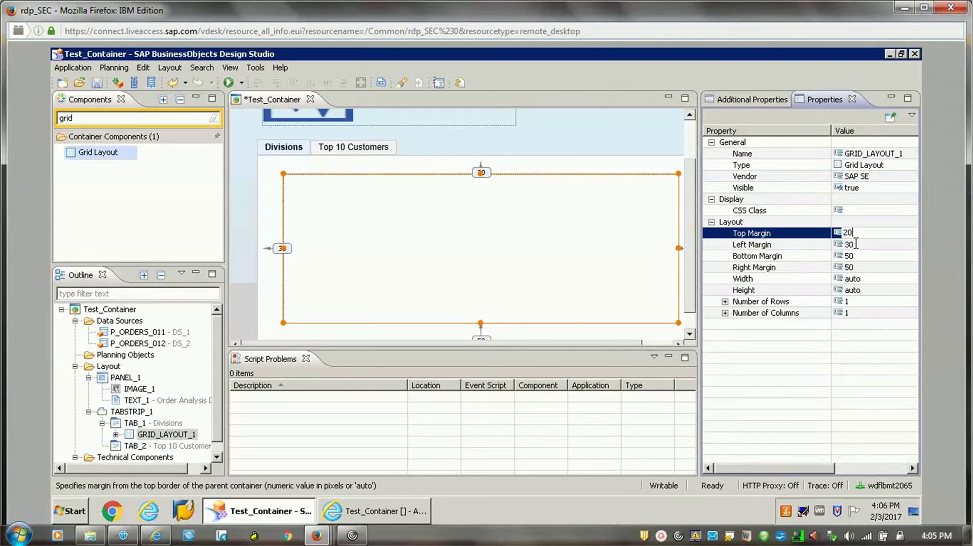
pyautogui.hotkey('ctrl', 'a')
pyautogui.write('0')
pyautogui.click(855, 245)
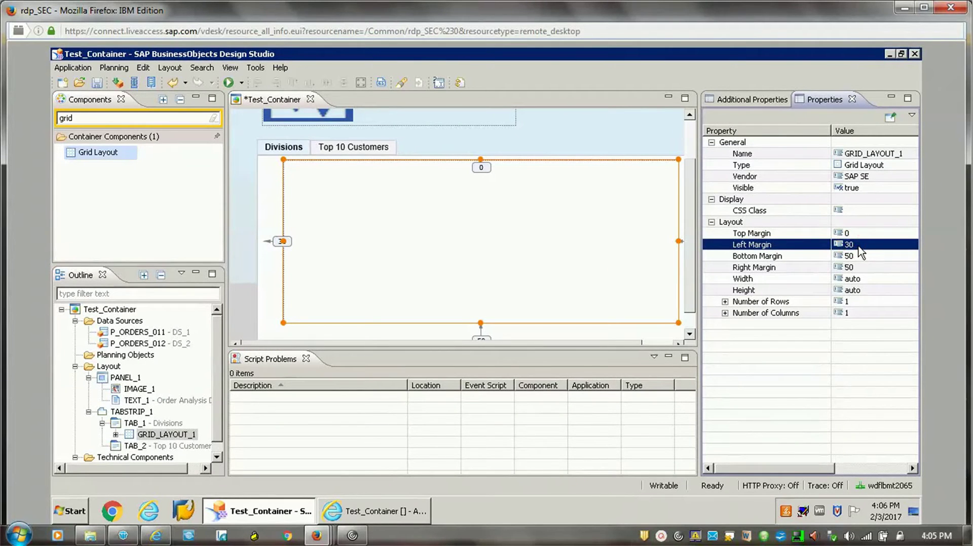
pyautogui.click(857, 245)
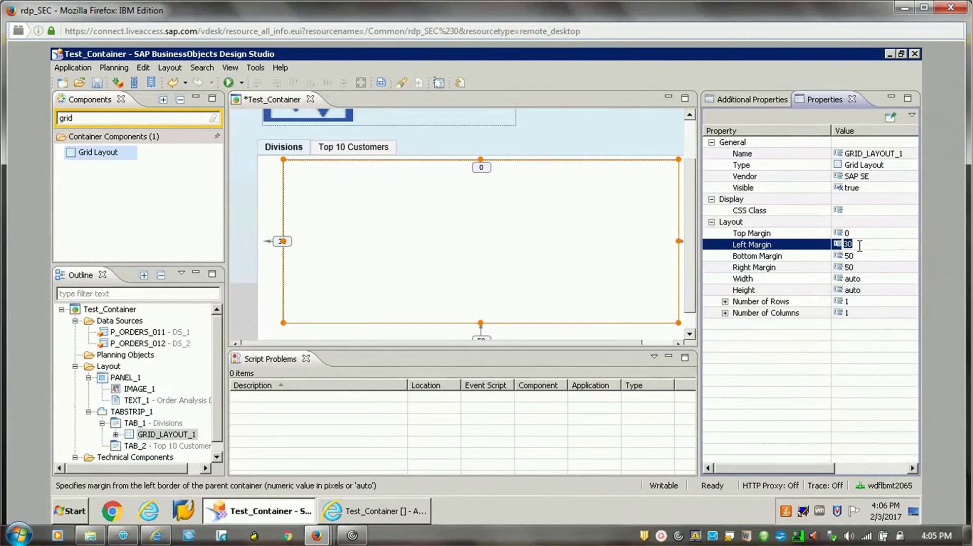
pyautogui.click(856, 254)
pyautogui.write('0')
pyautogui.press('Return')
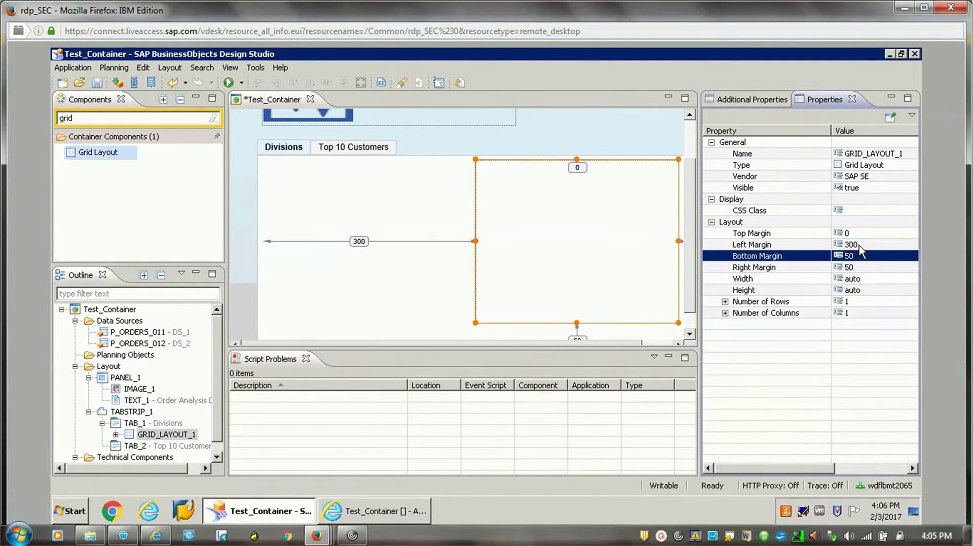
pyautogui.click(859, 245)
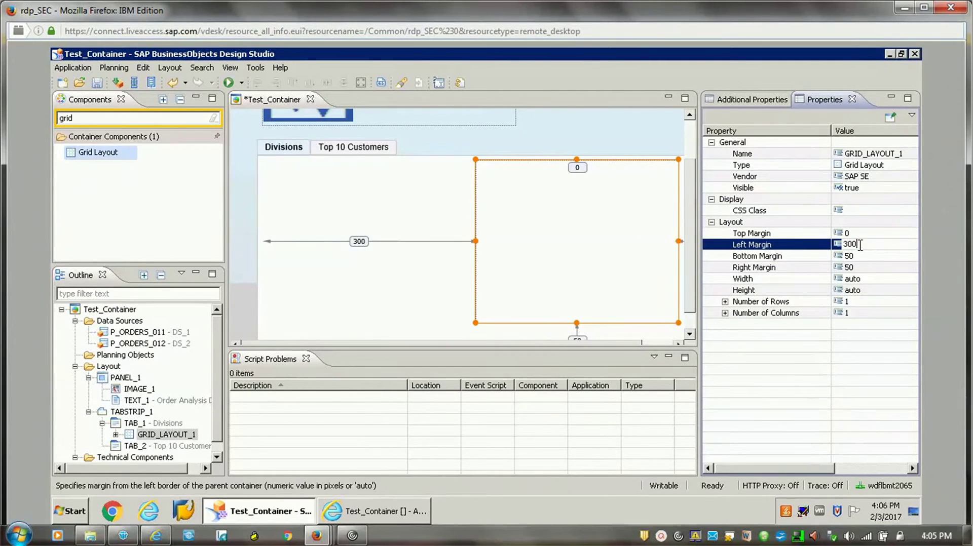
pyautogui.write('0')
pyautogui.press('Return')
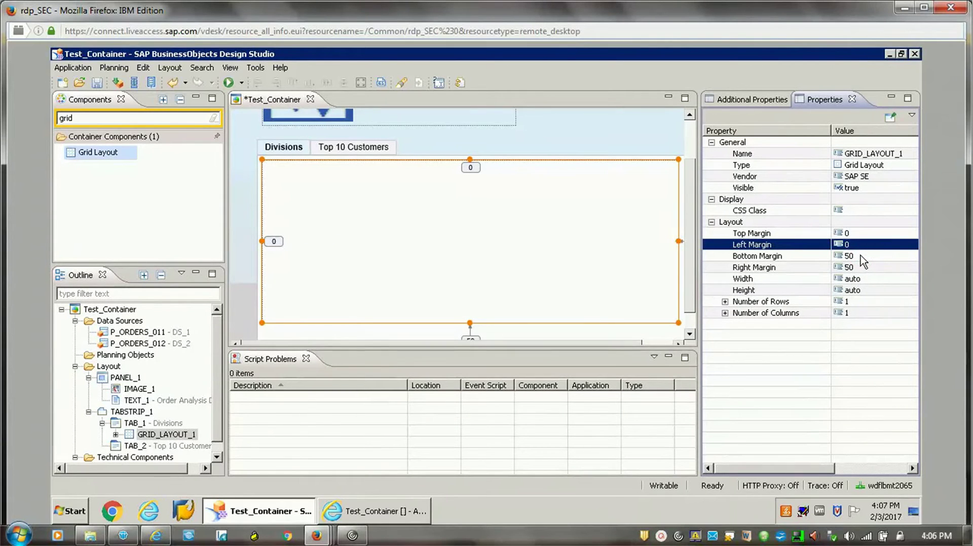
# Set the grid layout's bottom margin and right margin to 0.
pyautogui.click(861, 255)
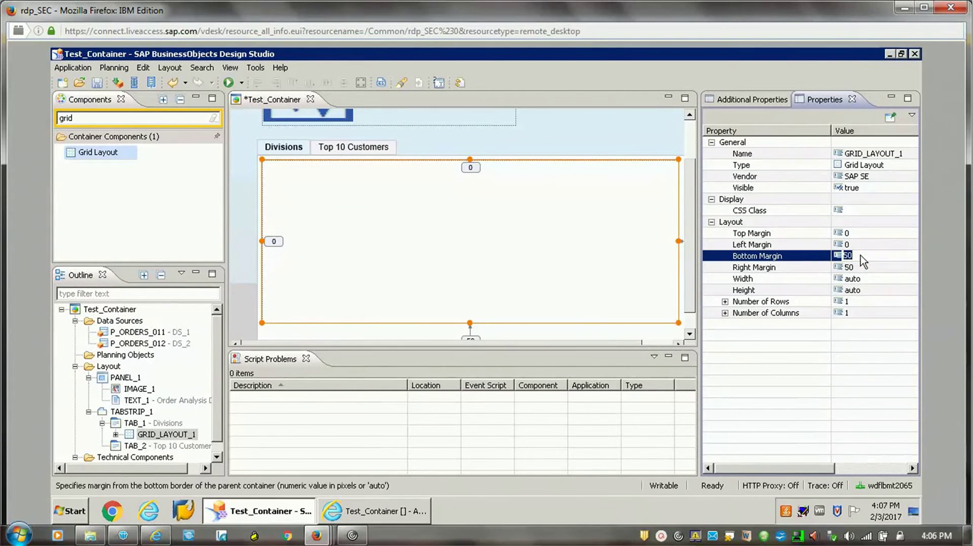
pyautogui.write('0')
pyautogui.press('Return')
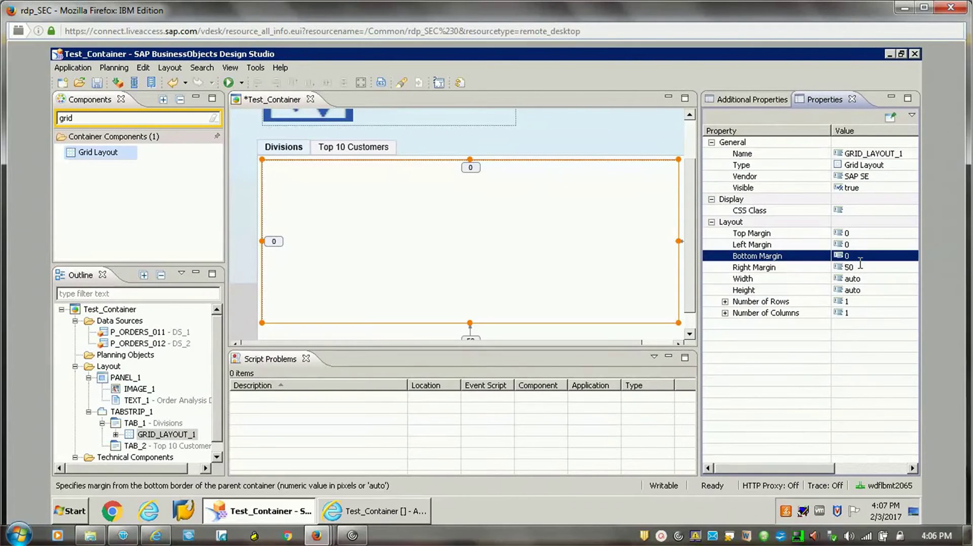
pyautogui.click(859, 265)
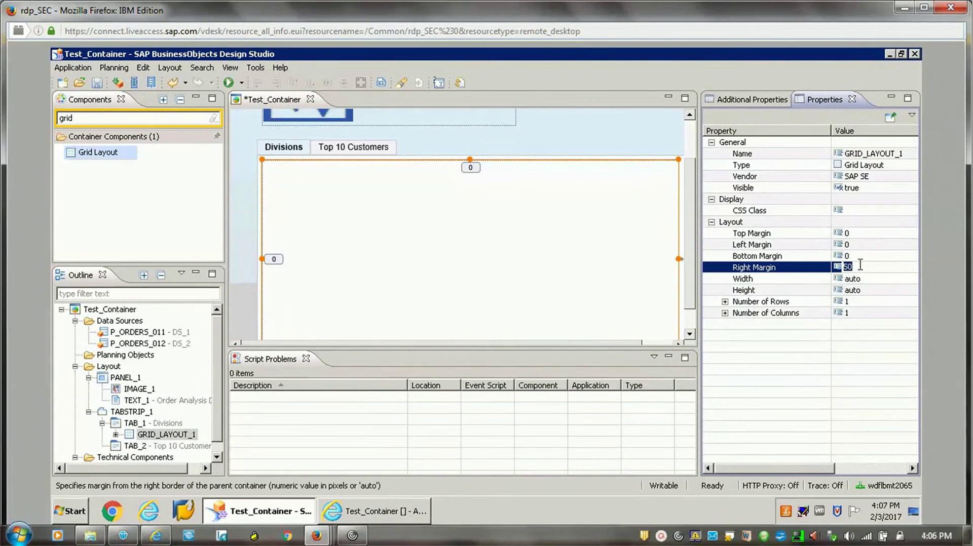
pyautogui.press('BackSpace')
pyautogui.write('0')
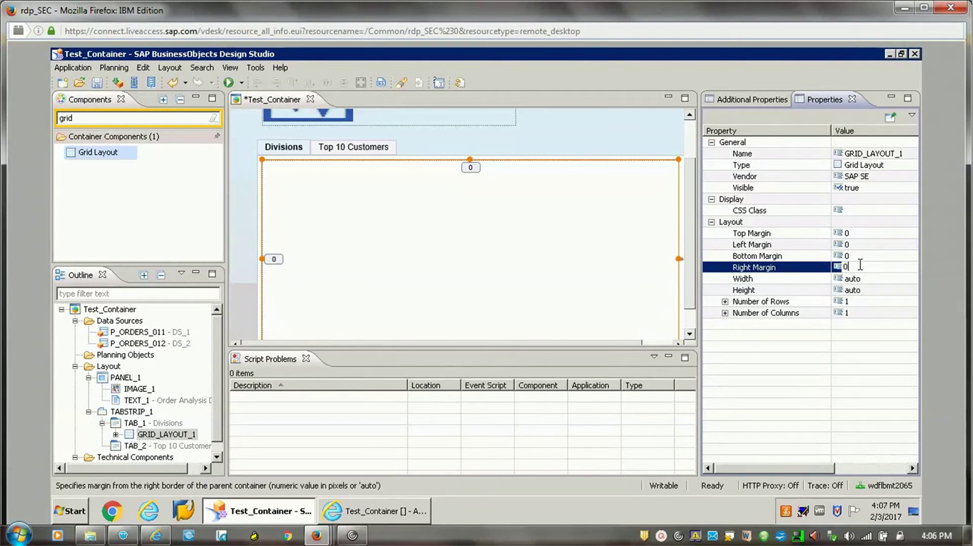
pyautogui.press('Return')
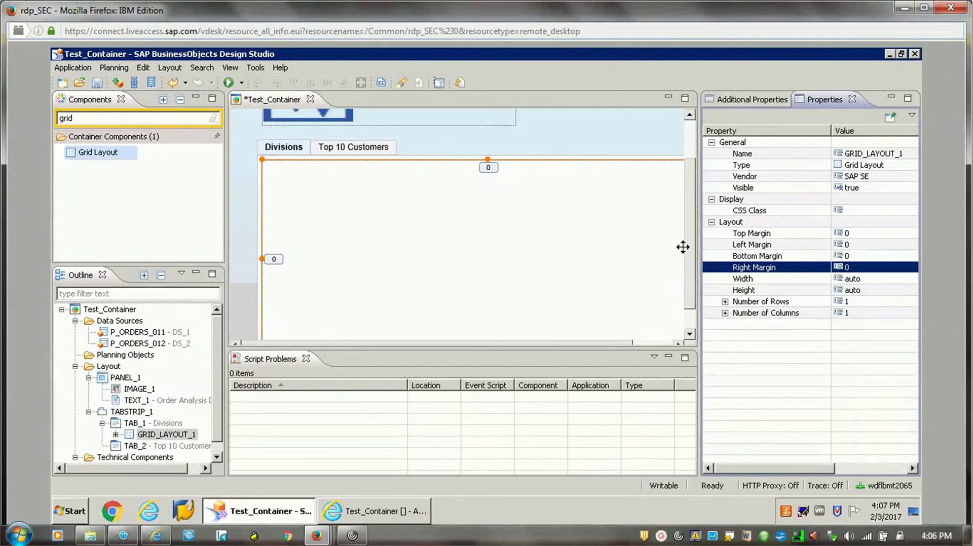
# Set the grid layout's number of rows to 2.
pyautogui.click(691, 275)
pyautogui.moveTo(690, 276)
pyautogui.mouseDown()
pyautogui.moveTo(692, 287)
pyautogui.moveTo(692, 241)
pyautogui.moveTo(694, 287)
pyautogui.mouseUp()
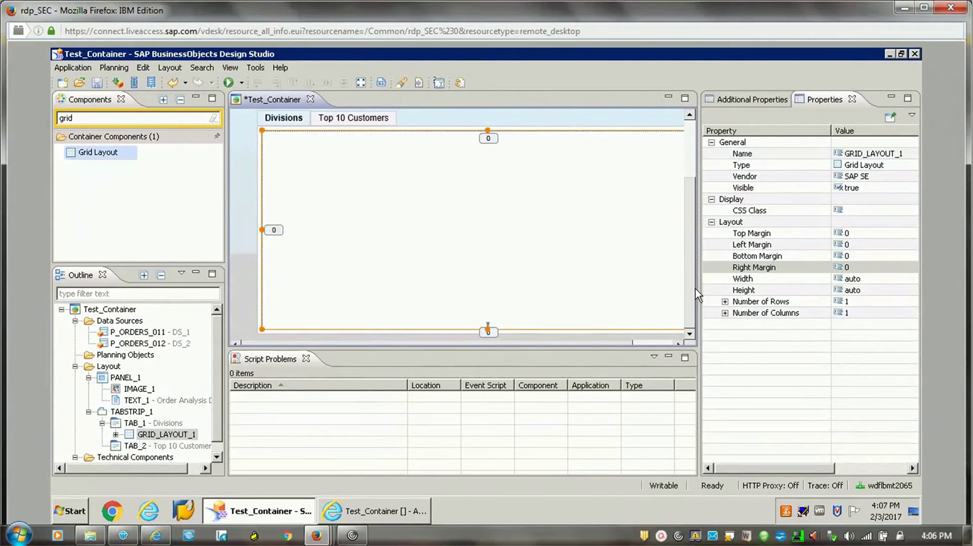
pyautogui.click(726, 301)
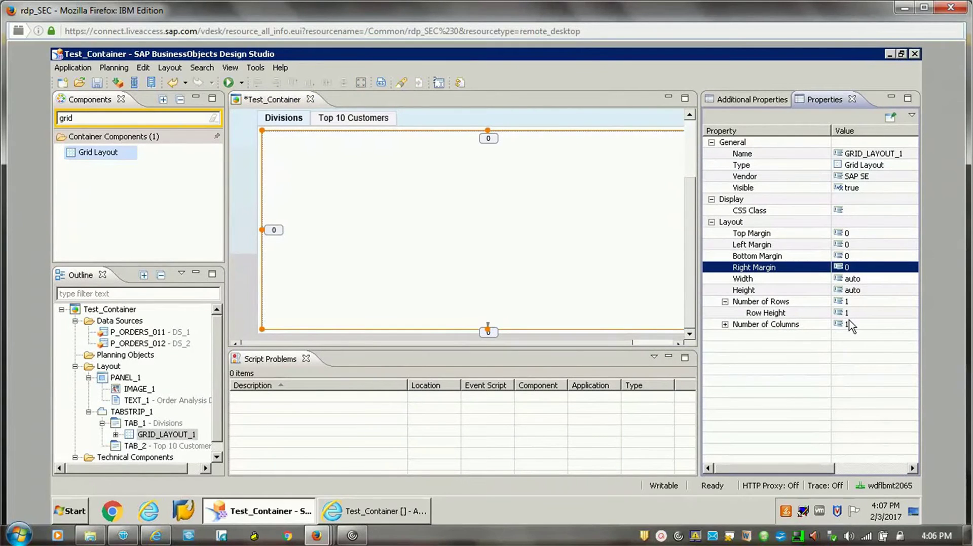
pyautogui.click(864, 302)
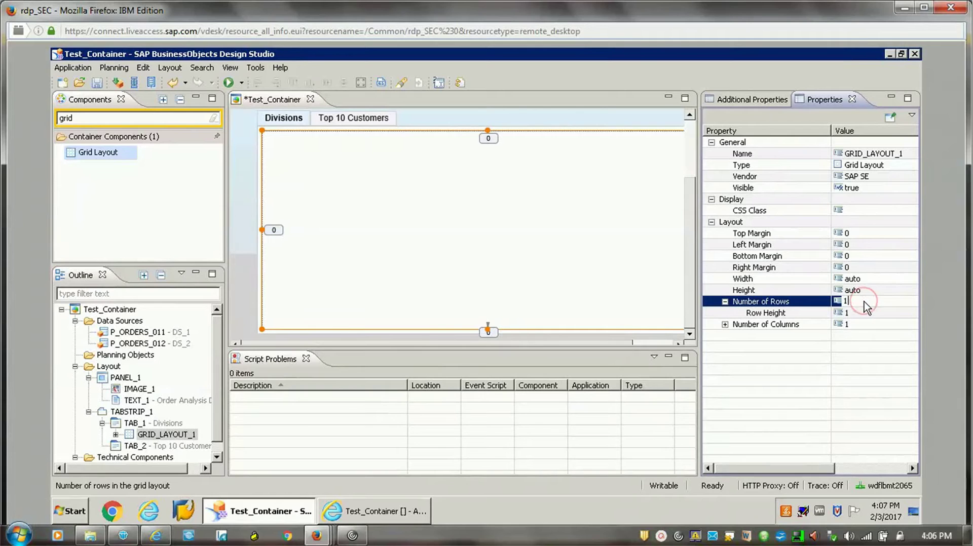
pyautogui.press('BackSpace')
pyautogui.write('2')
pyautogui.press('Return')
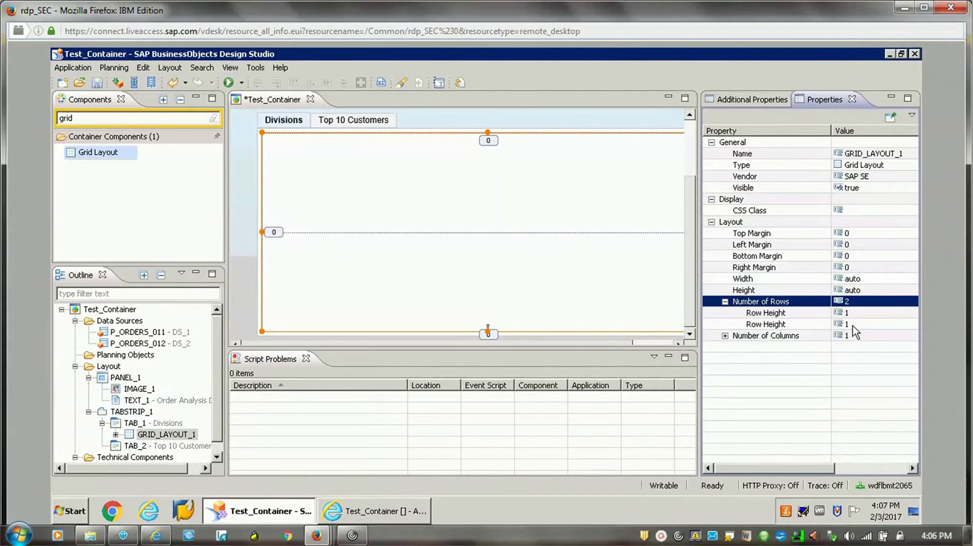
# Set the height ratio of the grid layout's first row to 2.
pyautogui.click(860, 314)
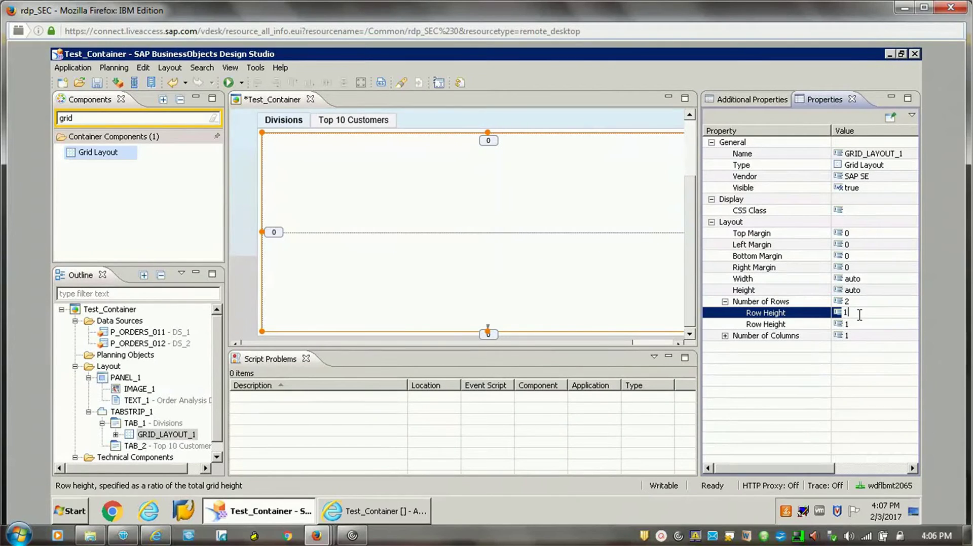
pyautogui.press('BackSpace')
pyautogui.write('2')
pyautogui.press('Return')
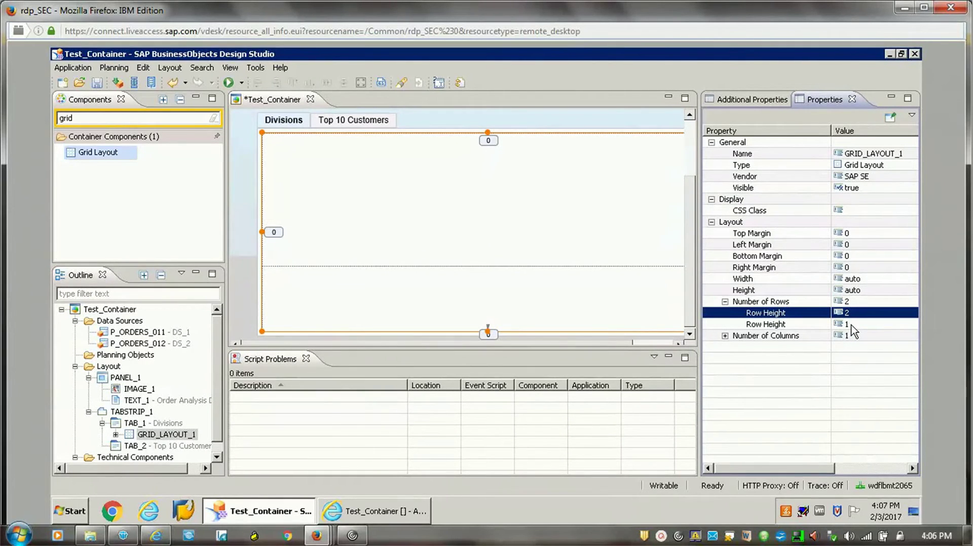
# Set the grid layout's number of columns to 2.
pyautogui.click(725, 336)
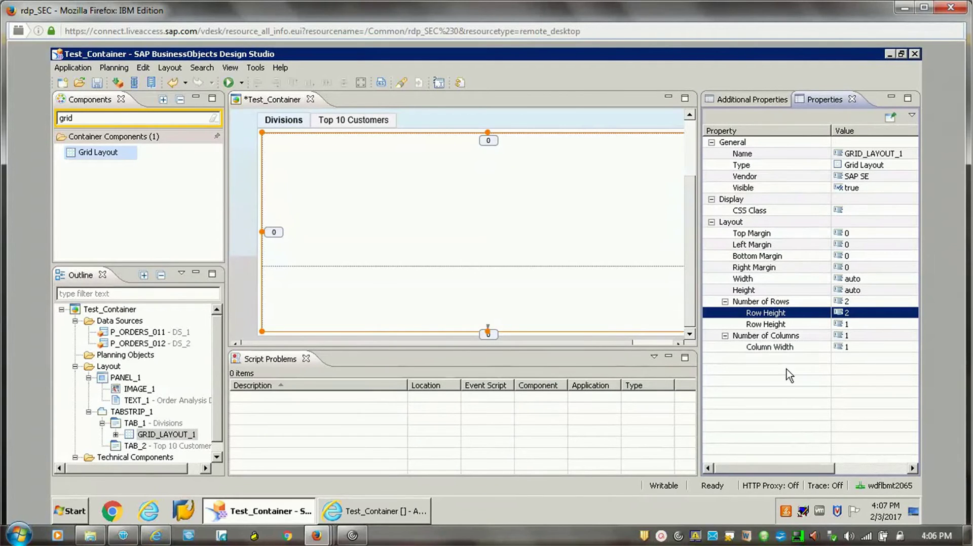
pyautogui.click(862, 337)
pyautogui.click(864, 339)
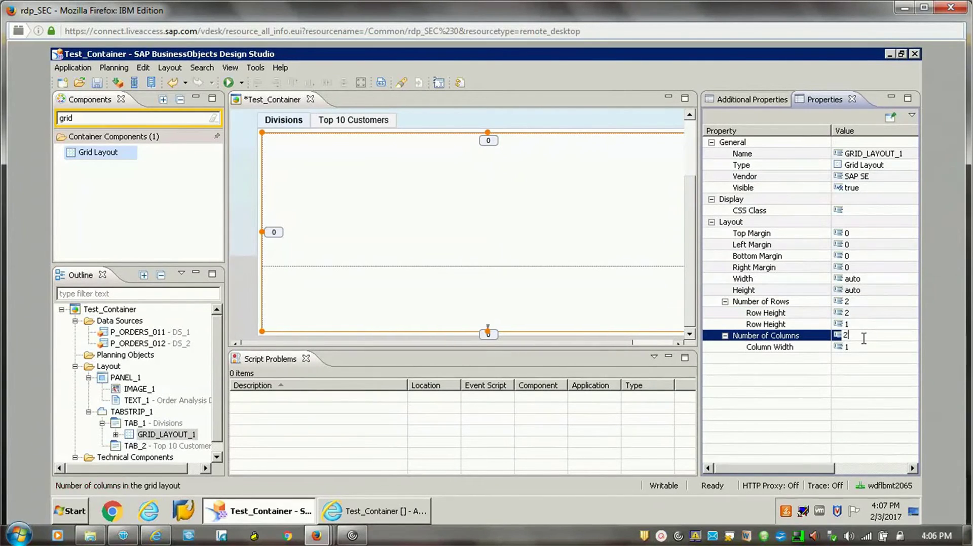
pyautogui.press('BackSpace')
pyautogui.write('2')
pyautogui.press('Return')
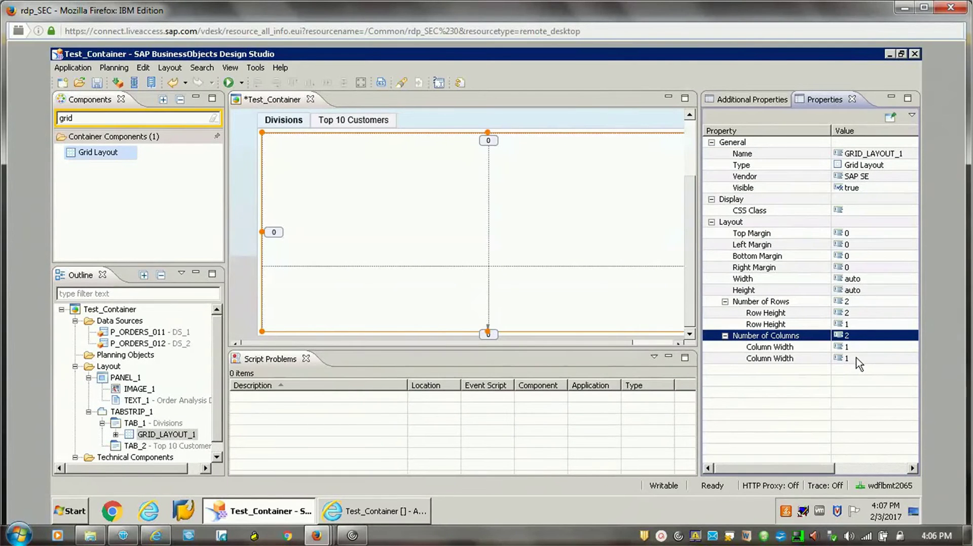
# Set the width ratio of the grid layout's second column to 2.
pyautogui.click(858, 358)
pyautogui.click(857, 357)
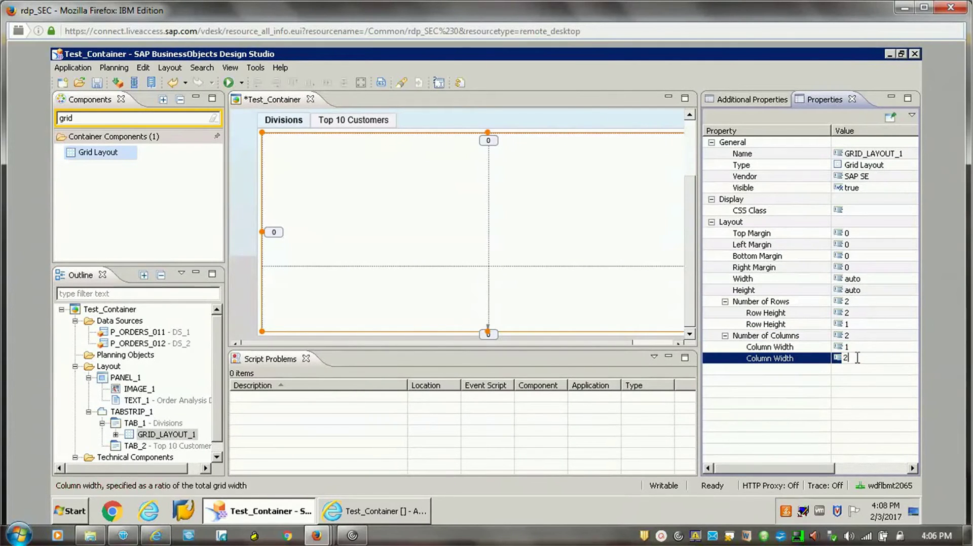
pyautogui.press('BackSpace')
pyautogui.write('2')
pyautogui.press('Return')
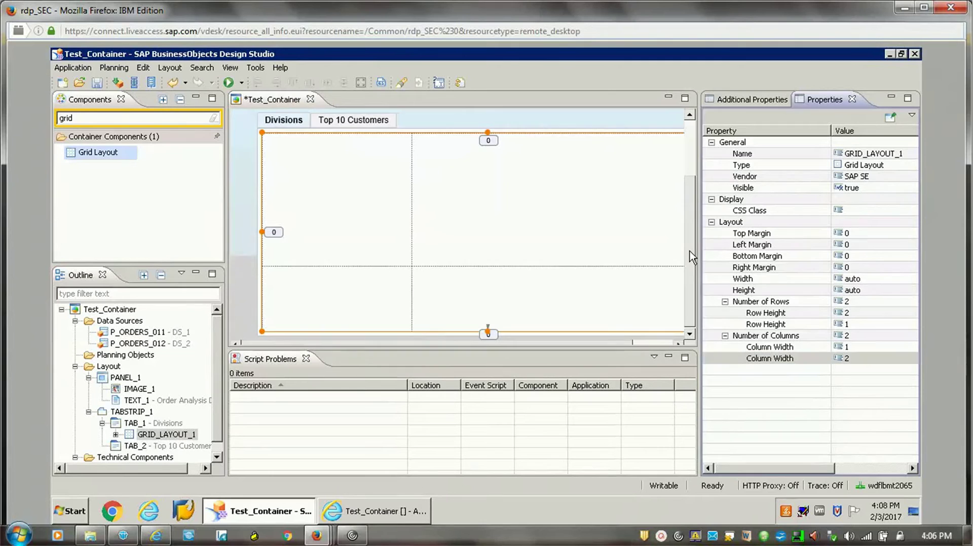
pyautogui.moveTo(691, 233); pyautogui.dragTo(690, 254)
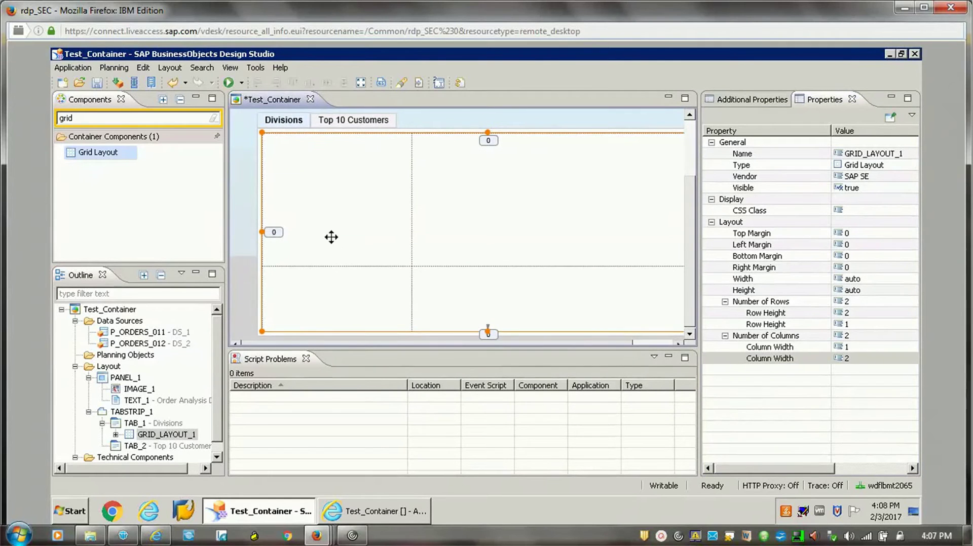
pyautogui.click(344, 208)
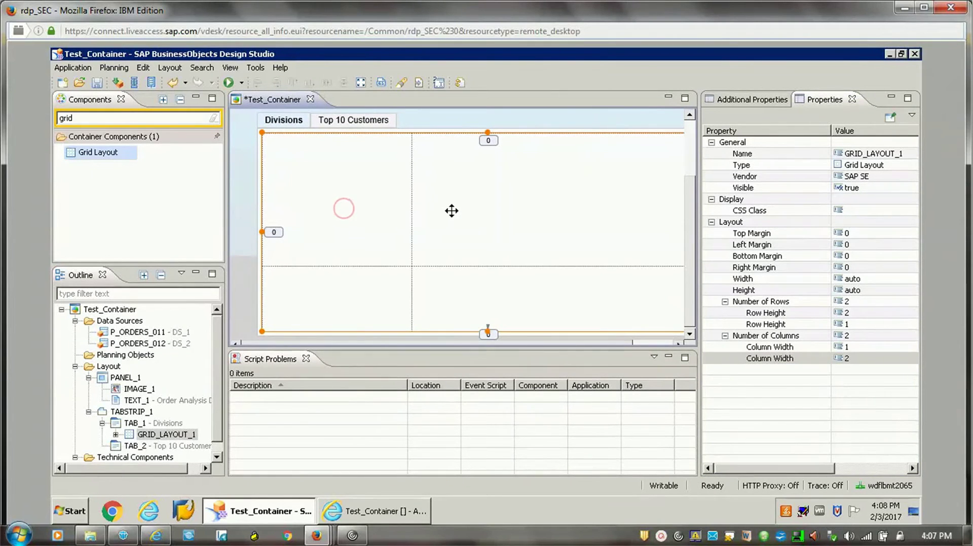
pyautogui.click(371, 290)
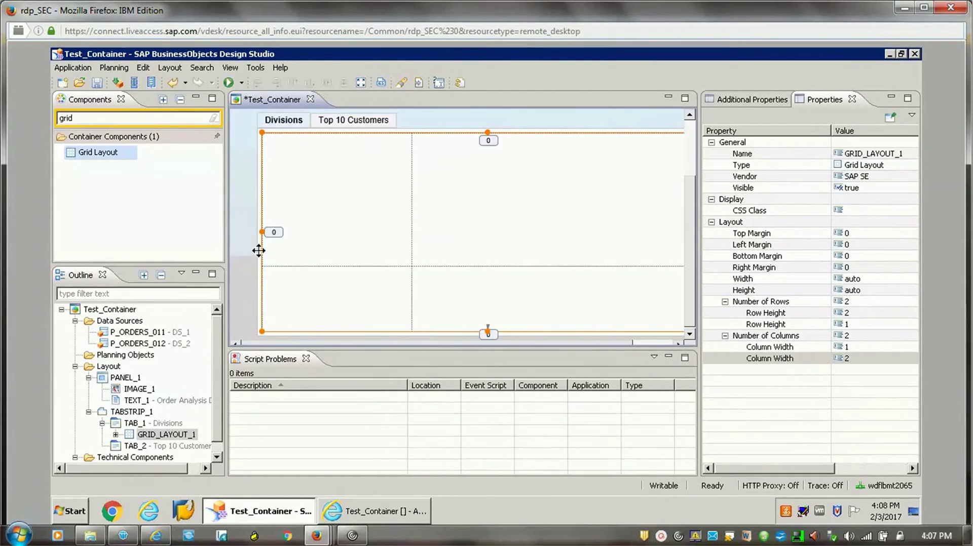
# Filter the components by "cross" and place a Crosstab in the grid's first-row, second-column cell, about 5 from its left and 0 from its top.
pyautogui.doubleClick(78, 118)
pyautogui.write('cross')
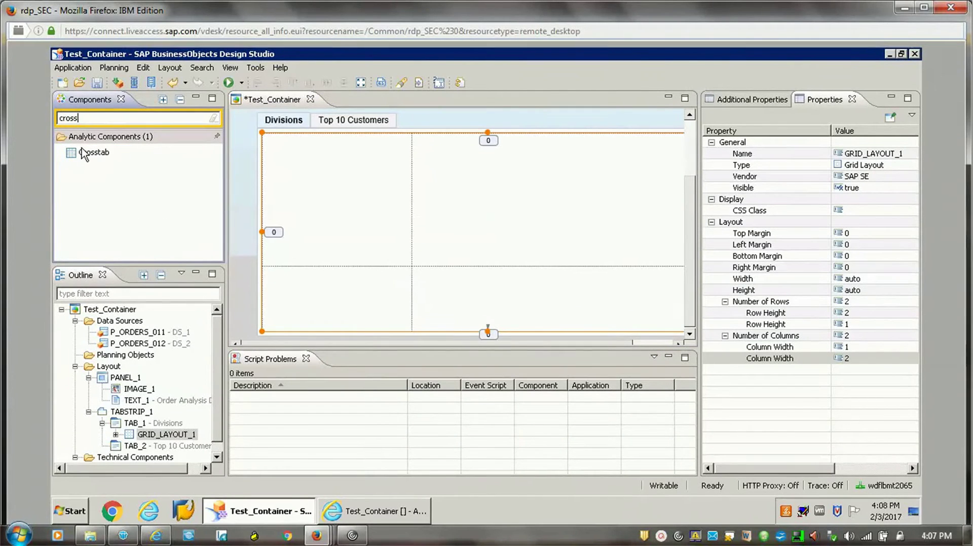
pyautogui.moveTo(81, 152); pyautogui.dragTo(443, 151)
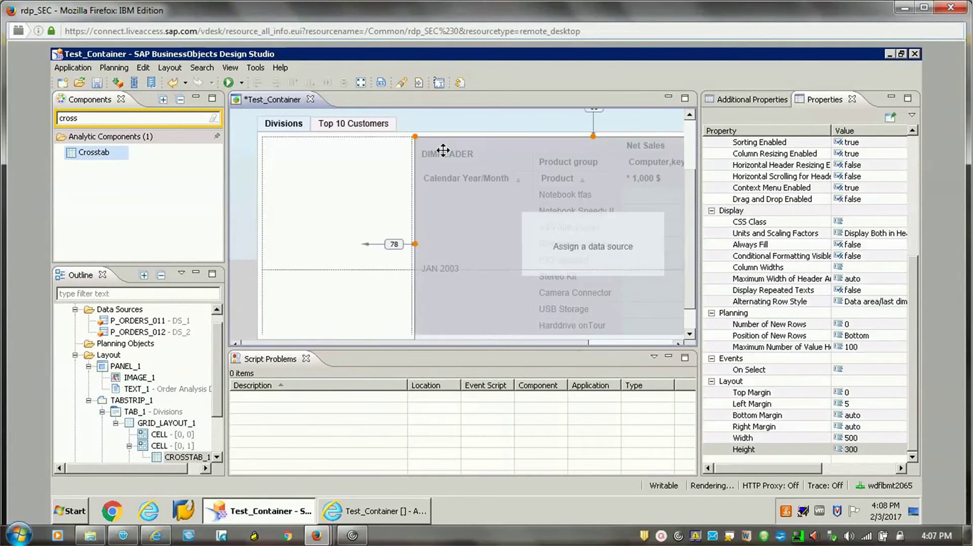
# Resize the crosstab to about 411 wide by 185 high and assign P_ORDERS_011 as its data source.
pyautogui.scroll(-1, 693, 292)
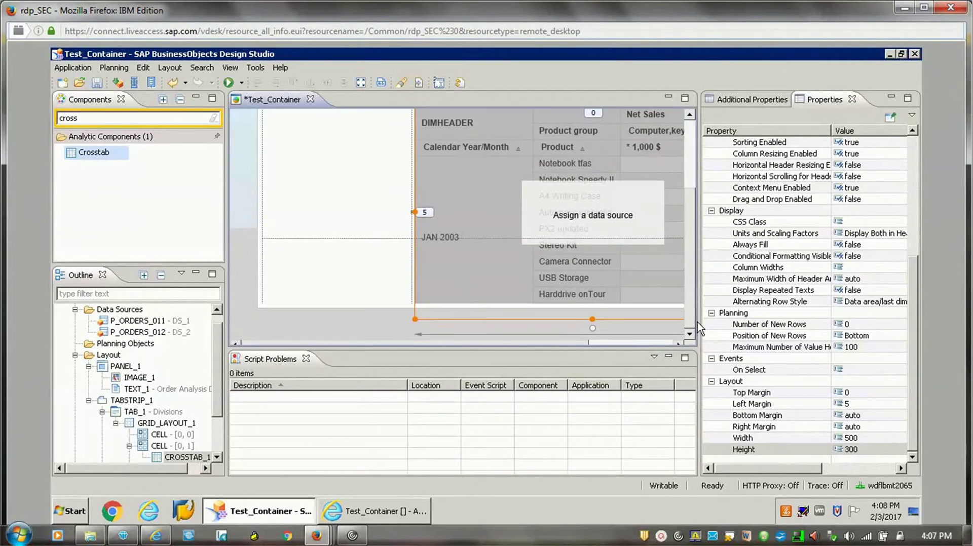
pyautogui.scroll(1, 592, 319)
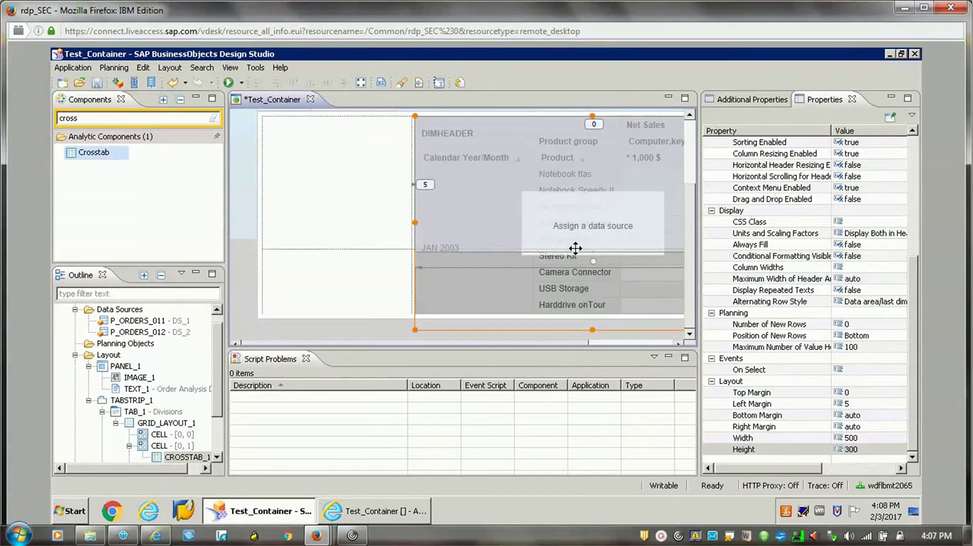
pyautogui.moveTo(575, 247); pyautogui.dragTo(576, 248)
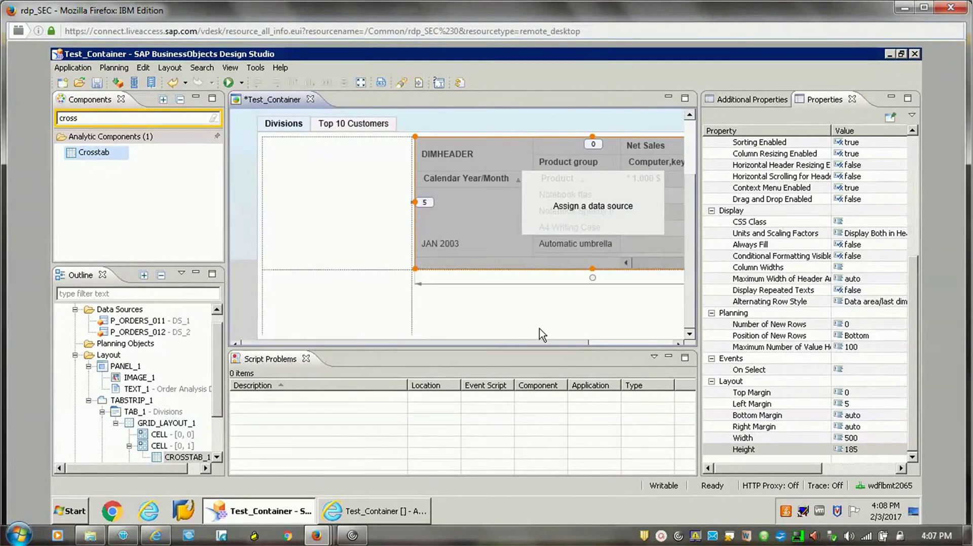
pyautogui.moveTo(538, 342); pyautogui.dragTo(591, 344)
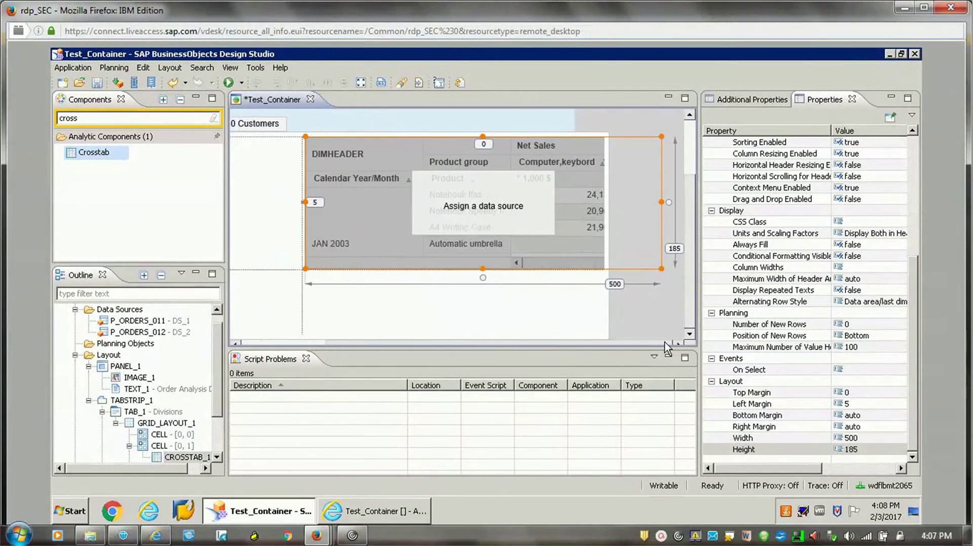
pyautogui.moveTo(662, 204); pyautogui.dragTo(619, 188)
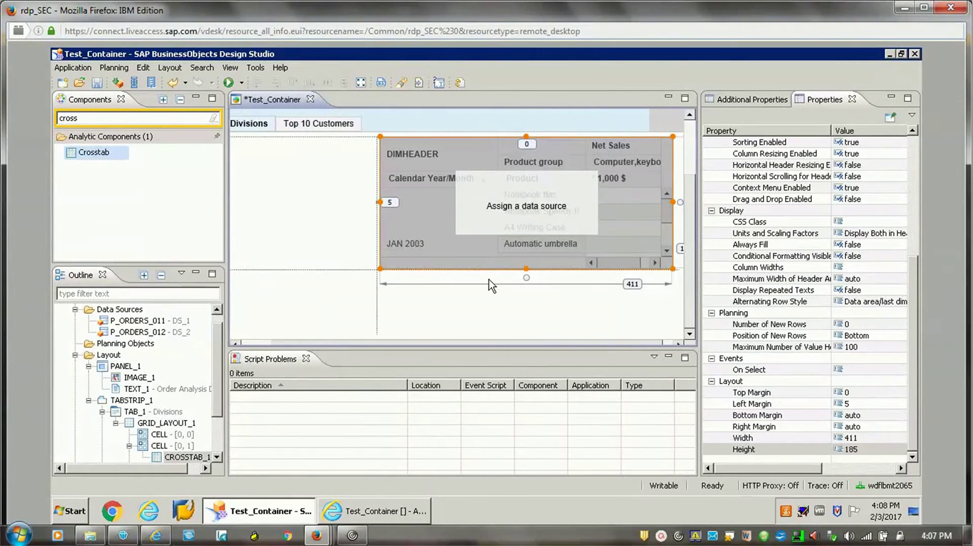
pyautogui.moveTo(152, 320); pyautogui.dragTo(542, 230)
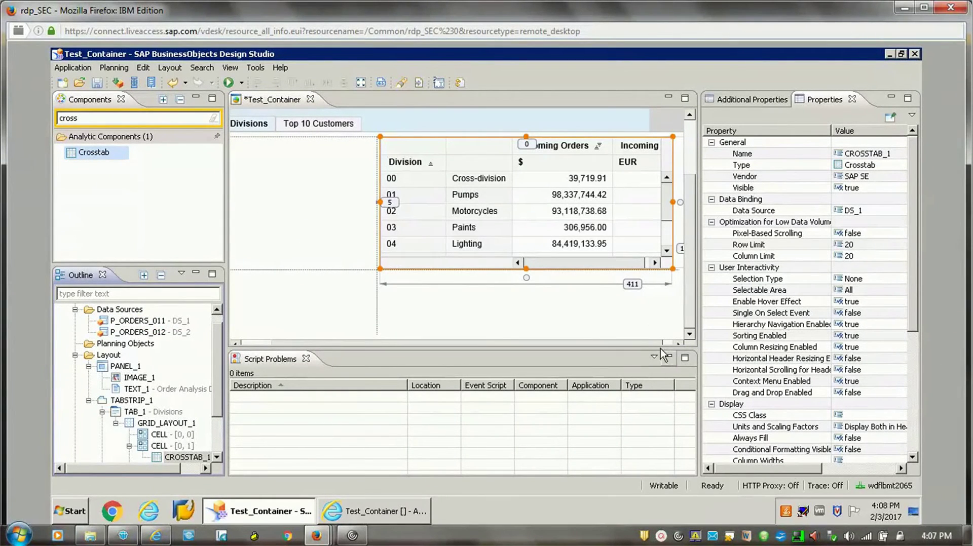
pyautogui.click(641, 310)
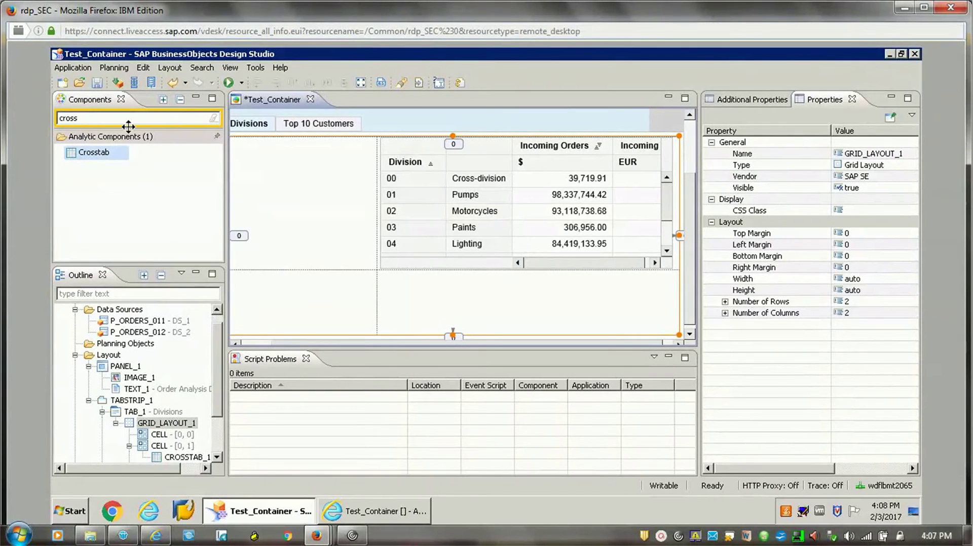
# Filter the components by "info" and place an Info Chart in the grid's second-row, first-column cell, about 18 from its left and 27 from its top.
pyautogui.click(98, 120)
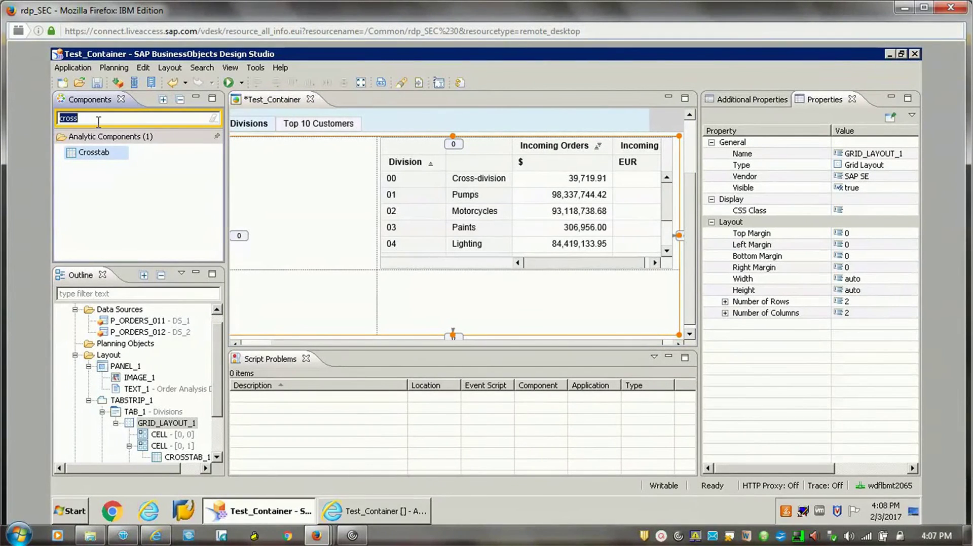
pyautogui.write('info')
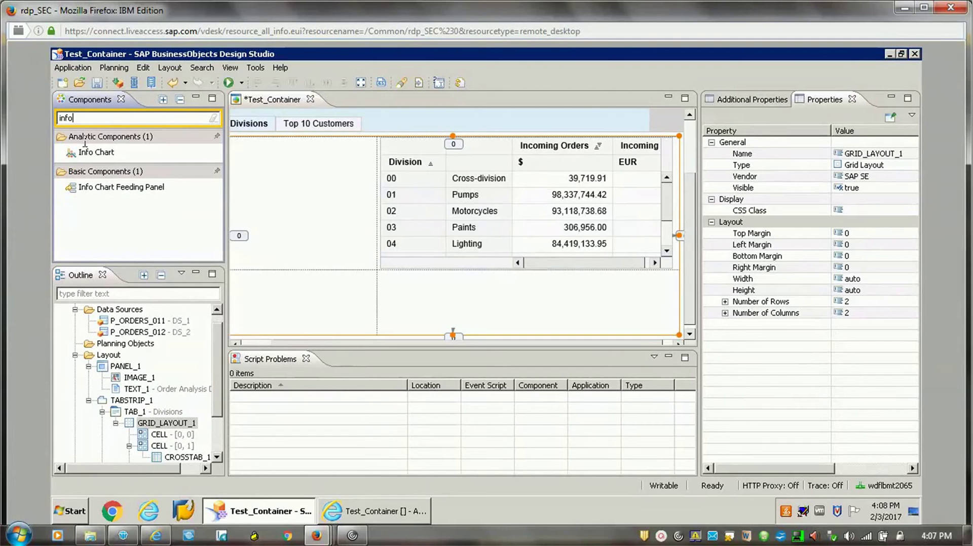
pyautogui.moveTo(90, 154); pyautogui.dragTo(275, 289)
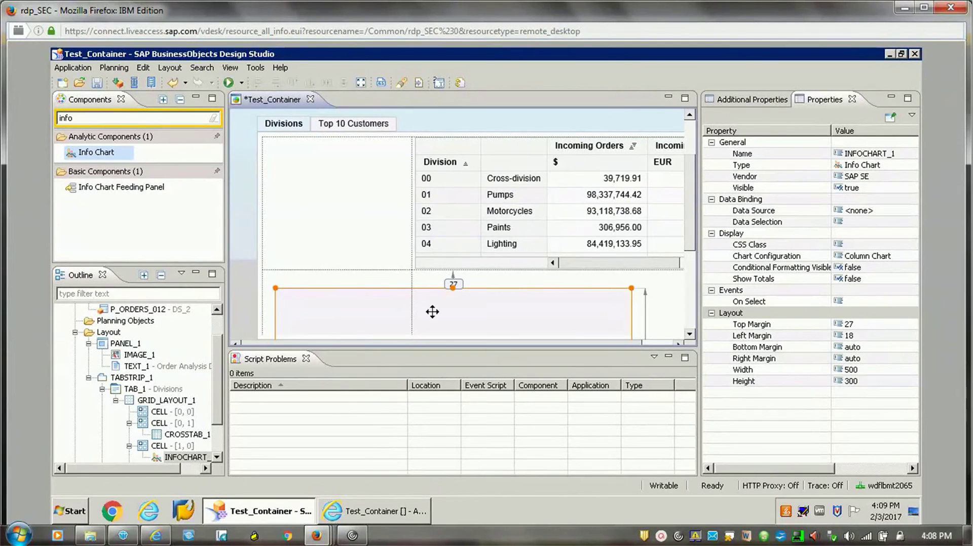
# Shrink the info chart to about 187 wide by 89 high and shift it to about 5 from the cell's left and 3 from its top.
pyautogui.scroll(-5, 692, 286)
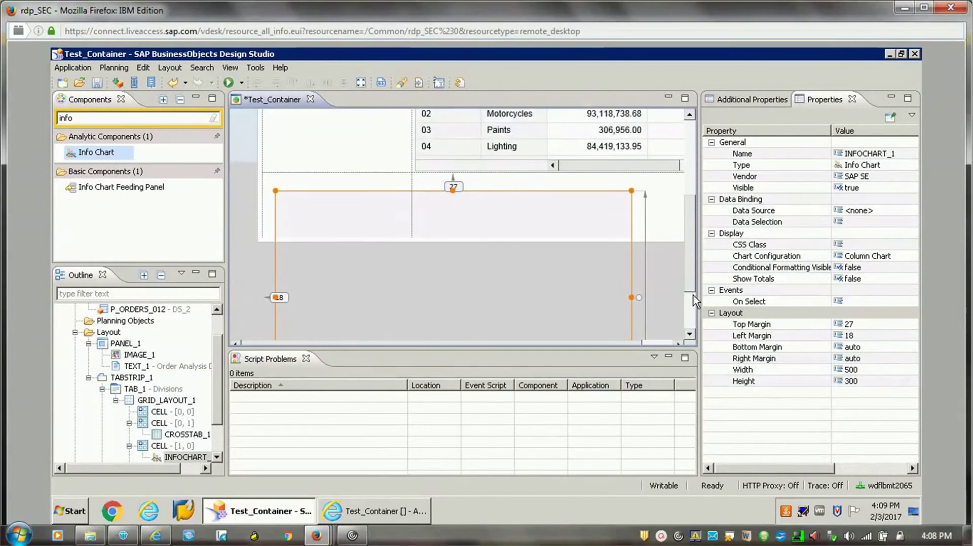
pyautogui.scroll(-2, 694, 306)
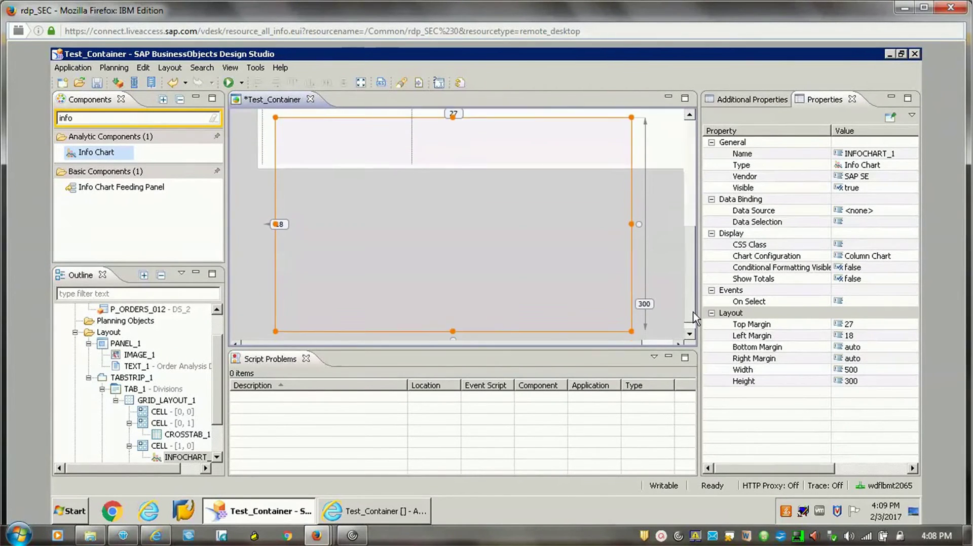
pyautogui.moveTo(452, 319); pyautogui.dragTo(443, 197)
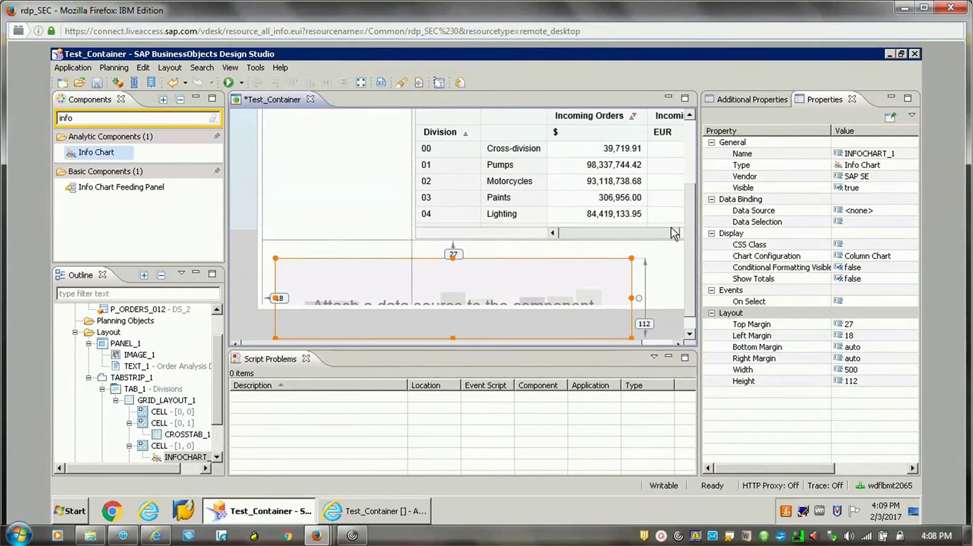
pyautogui.moveTo(637, 299); pyautogui.dragTo(410, 289)
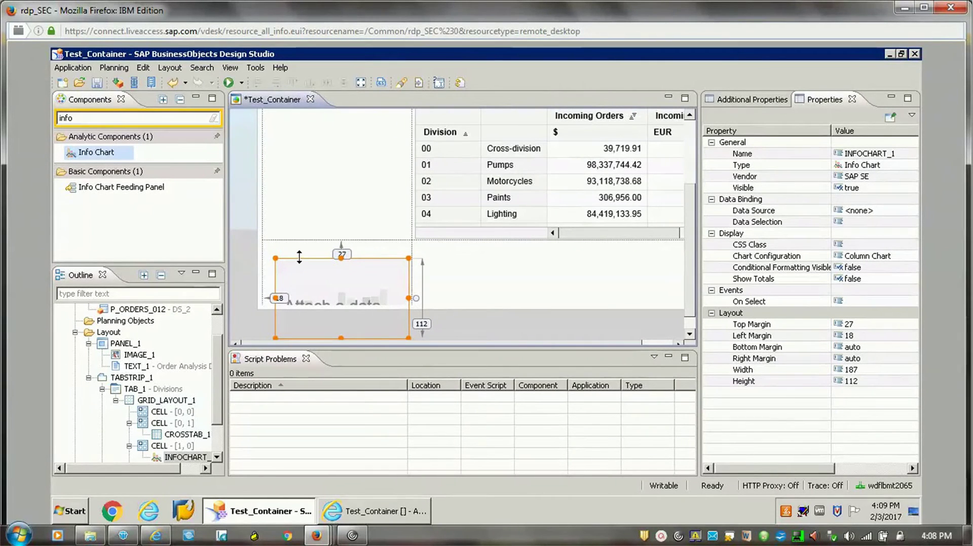
pyautogui.moveTo(298, 267); pyautogui.dragTo(292, 256)
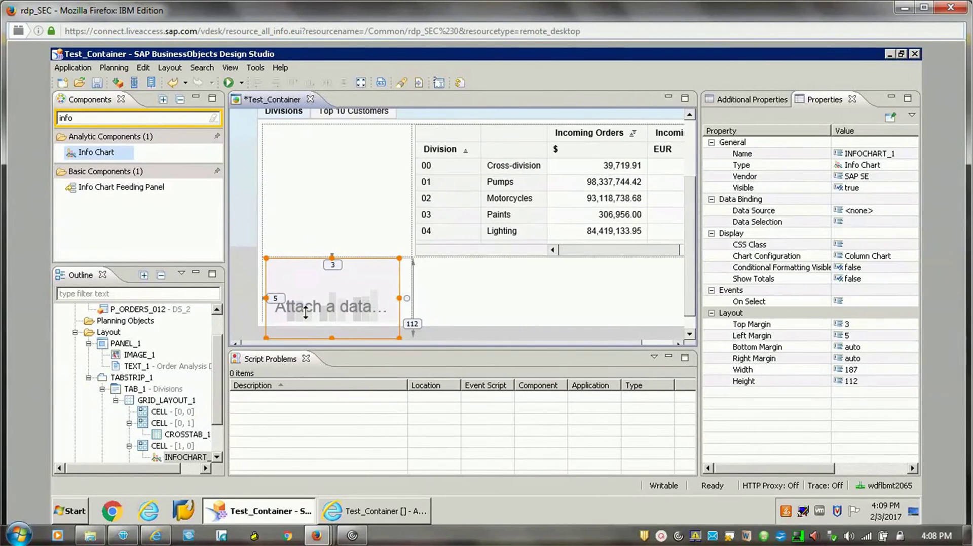
pyautogui.moveTo(330, 340); pyautogui.dragTo(329, 323)
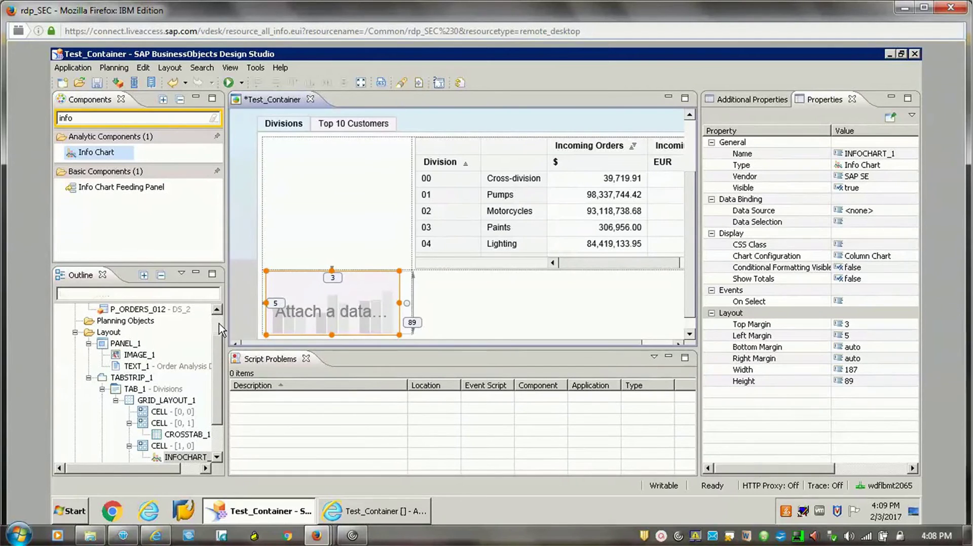
# Assign P_ORDERS_011 as the info chart's data source, then configure it as a slightly wider pie chart.
pyautogui.scroll(2, 219, 322)
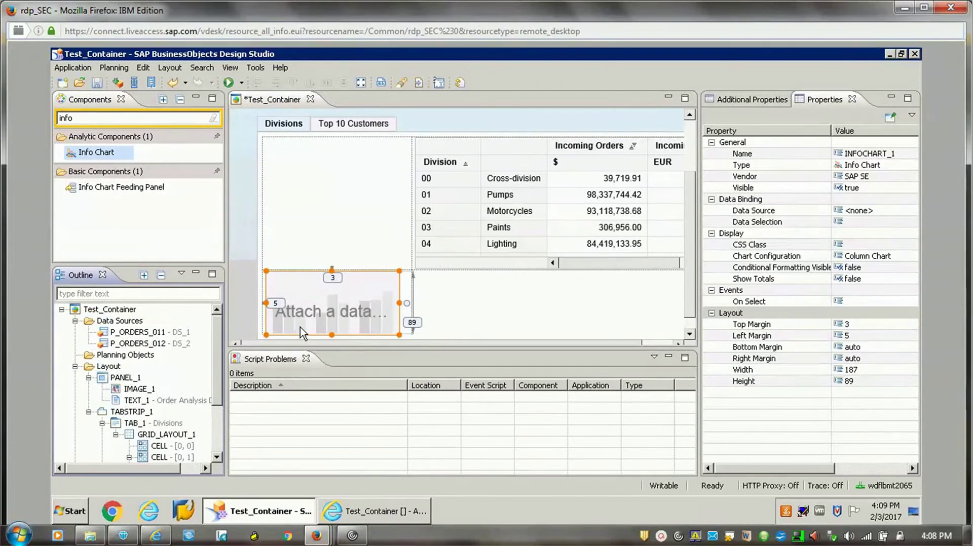
pyautogui.moveTo(161, 336); pyautogui.dragTo(312, 306)
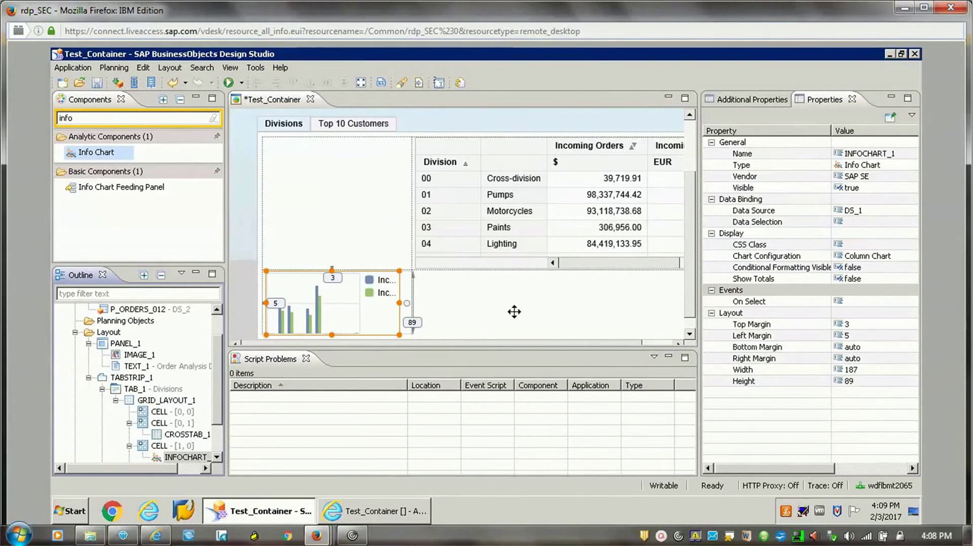
pyautogui.click(892, 257)
pyautogui.click(910, 257)
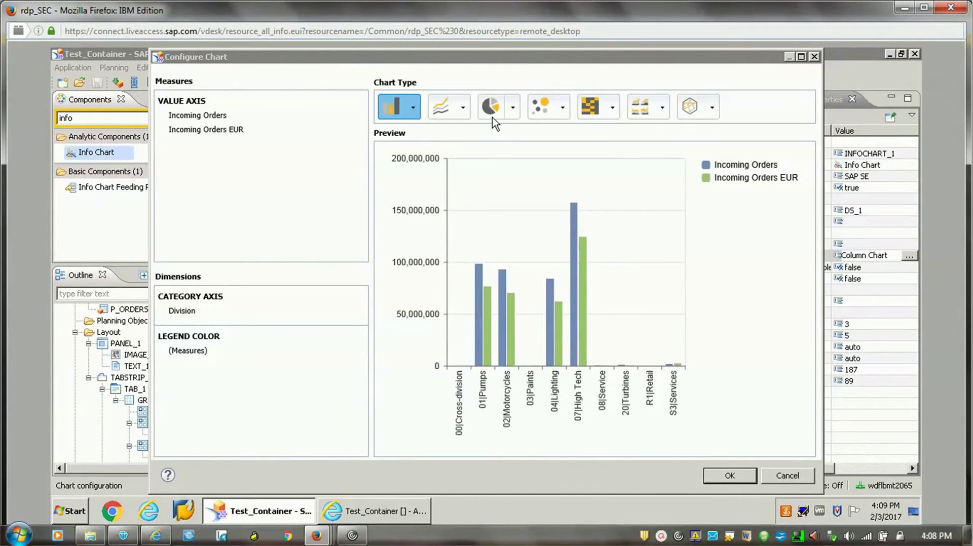
pyautogui.click(489, 107)
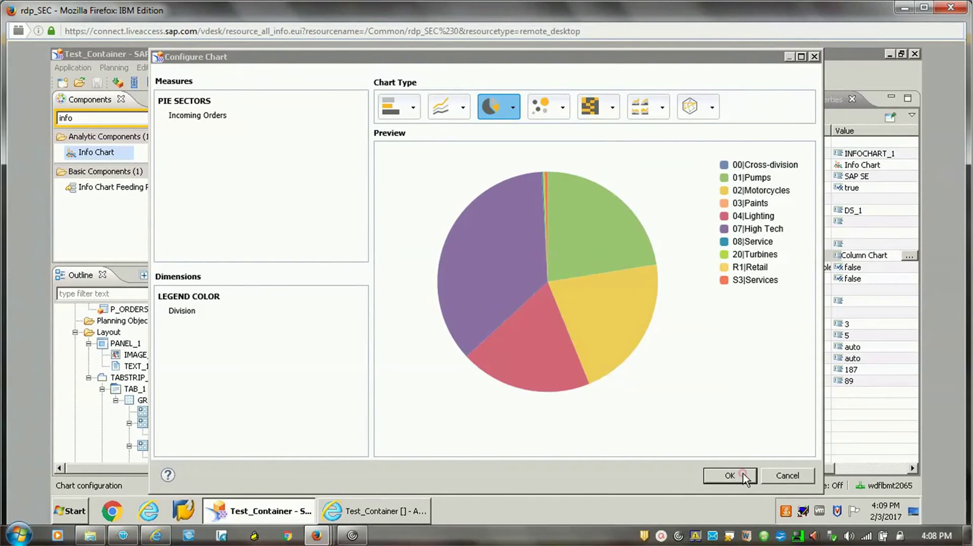
pyautogui.click(730, 476)
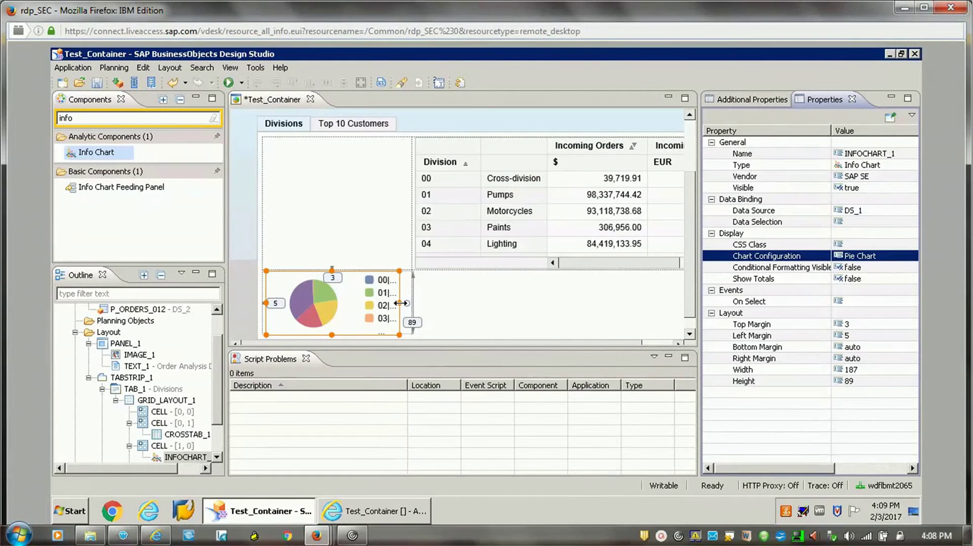
pyautogui.moveTo(407, 302)
pyautogui.mouseDown()
pyautogui.moveTo(424, 304)
pyautogui.moveTo(413, 303)
pyautogui.mouseUp()
# Place a second Info Chart in the grid's second-row, second-column cell, about 11 from its left and 4 from its top.
pyautogui.moveTo(113, 152); pyautogui.dragTo(478, 284)
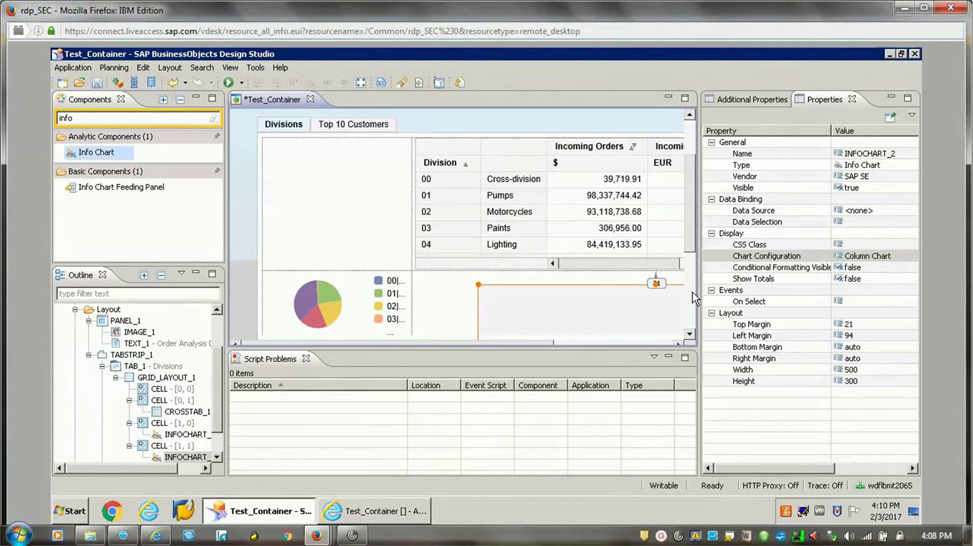
pyautogui.scroll(-3, 689, 266)
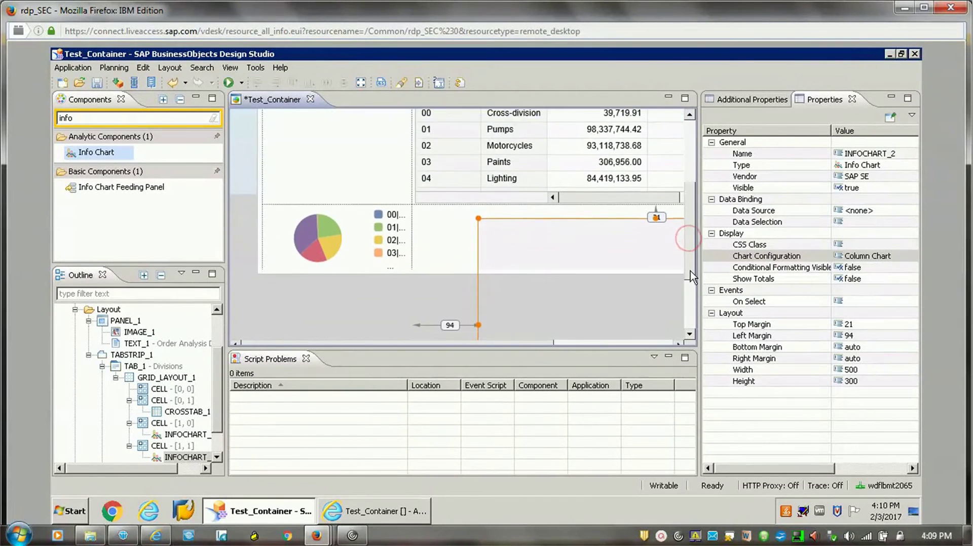
pyautogui.moveTo(482, 233); pyautogui.dragTo(458, 230)
pyautogui.scroll(-1, 691, 276)
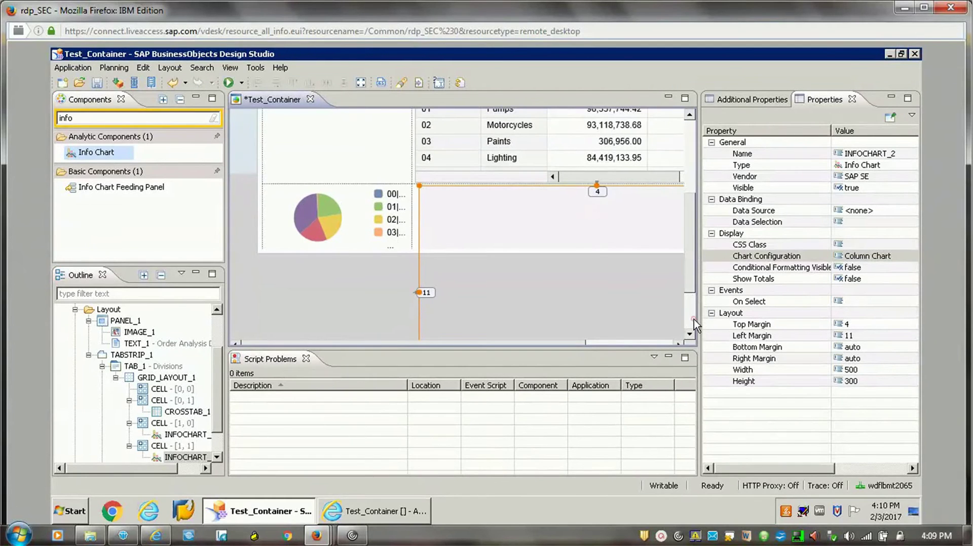
# Shrink the second info chart to about 400 wide by 85 high and assign P_ORDERS_011 as its data source.
pyautogui.click(692, 320)
pyautogui.moveTo(600, 326); pyautogui.dragTo(564, 181)
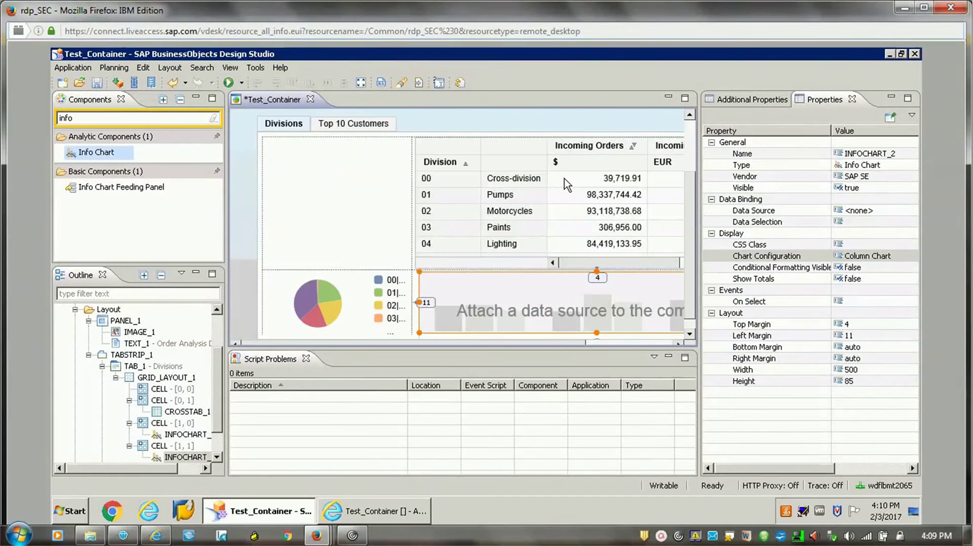
pyautogui.click(667, 343)
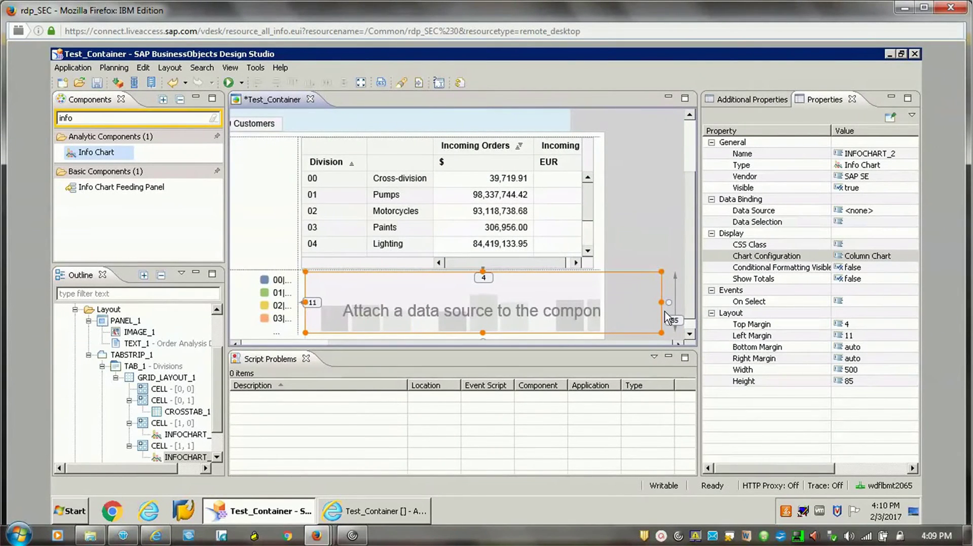
pyautogui.moveTo(579, 297); pyautogui.dragTo(610, 296)
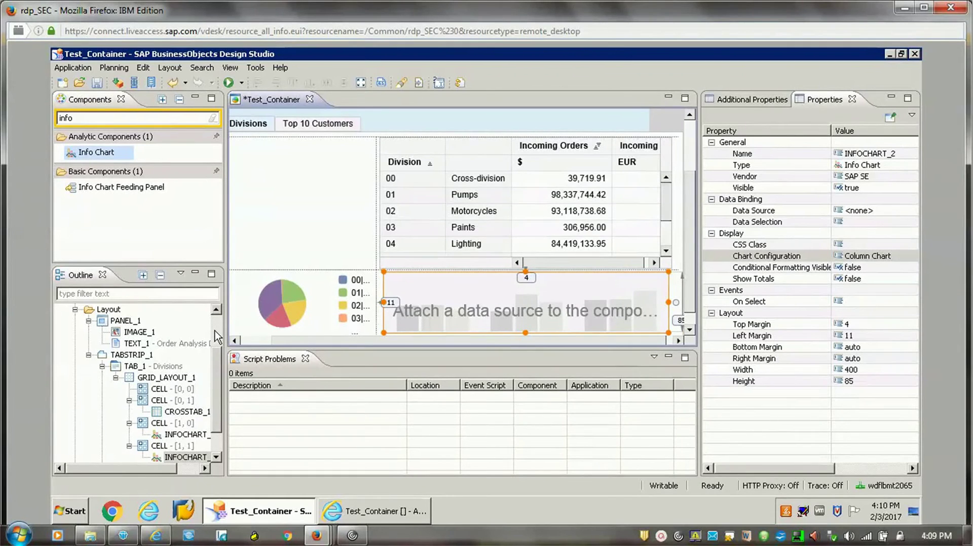
pyautogui.scroll(2, 216, 336)
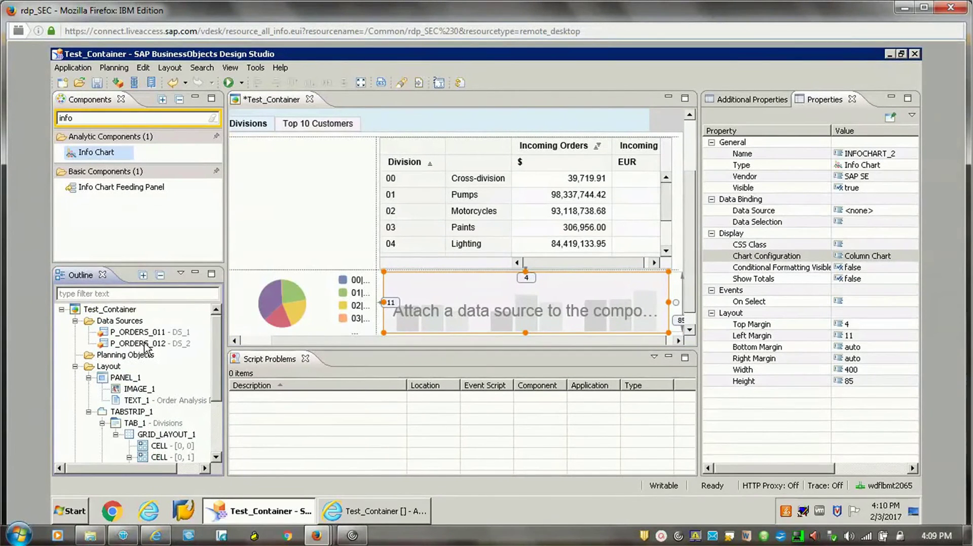
pyautogui.moveTo(146, 335); pyautogui.dragTo(482, 309)
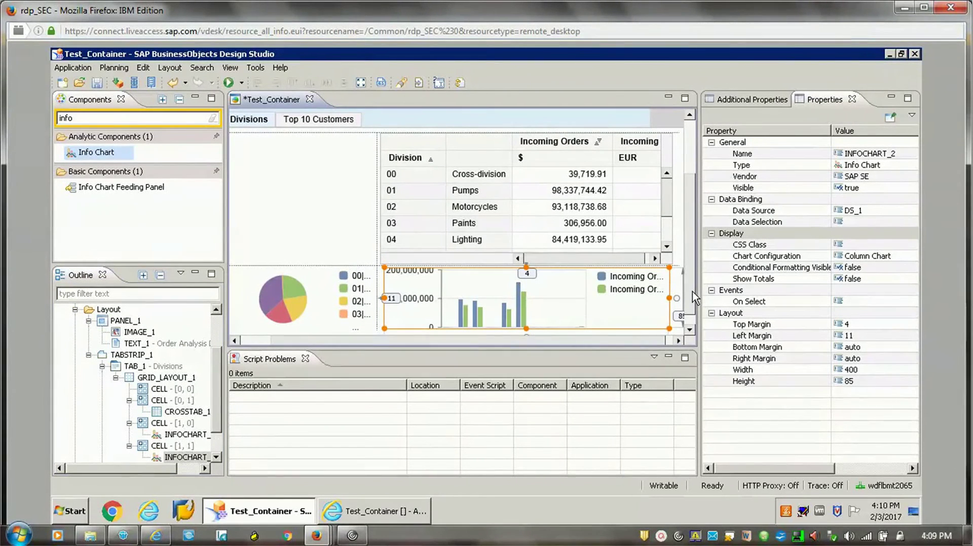
# Run the application in the browser, check the Divisions layout in a maximized window, and close the preview.
pyautogui.click(310, 204)
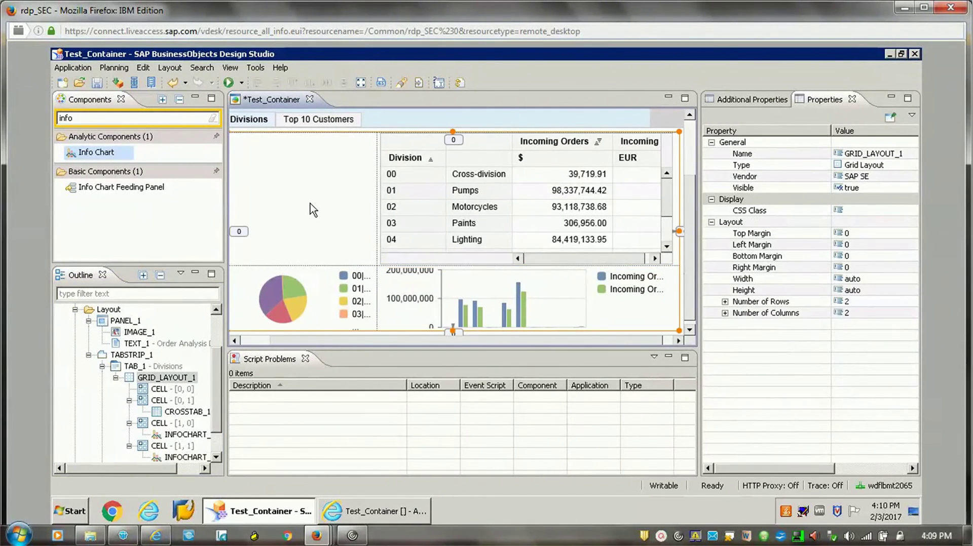
pyautogui.click(229, 82)
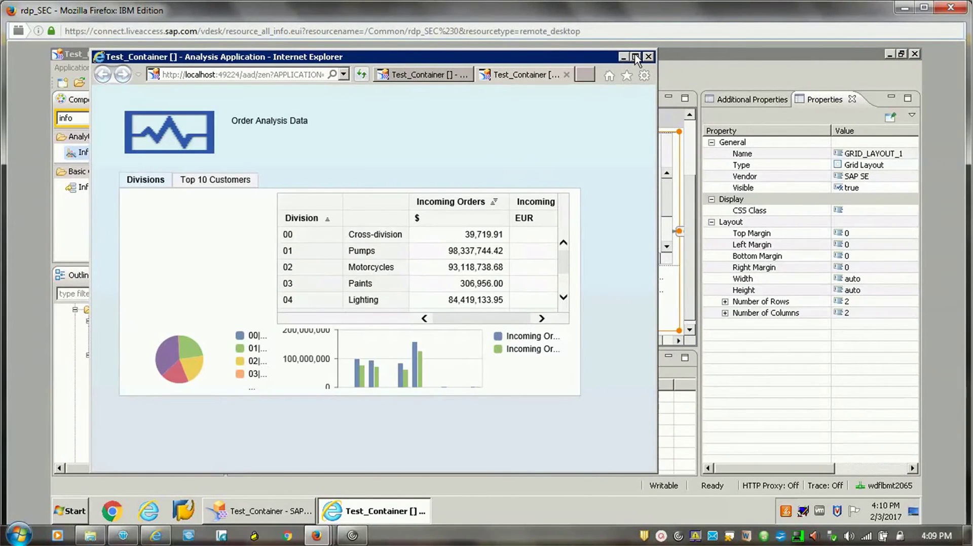
pyautogui.click(636, 57)
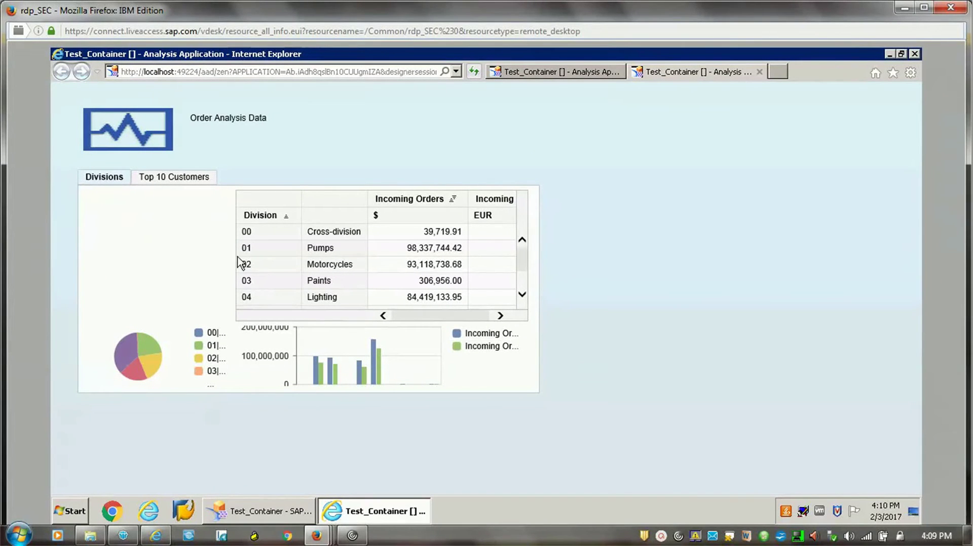
pyautogui.click(914, 54)
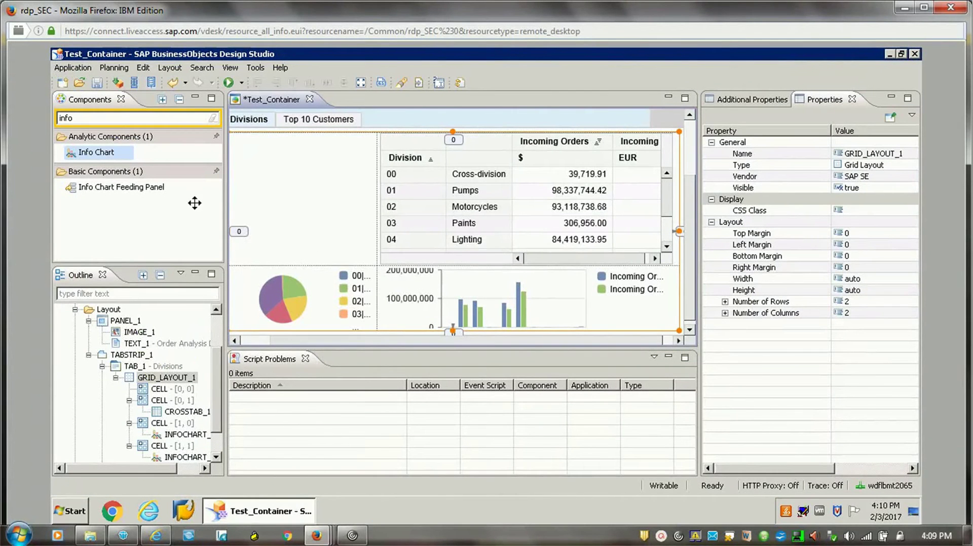
# Filter the components by "filte" and place a Filter Panel in the grid's first-row, first-column cell, about -12 from its left and -2 from its top.
pyautogui.doubleClick(100, 116)
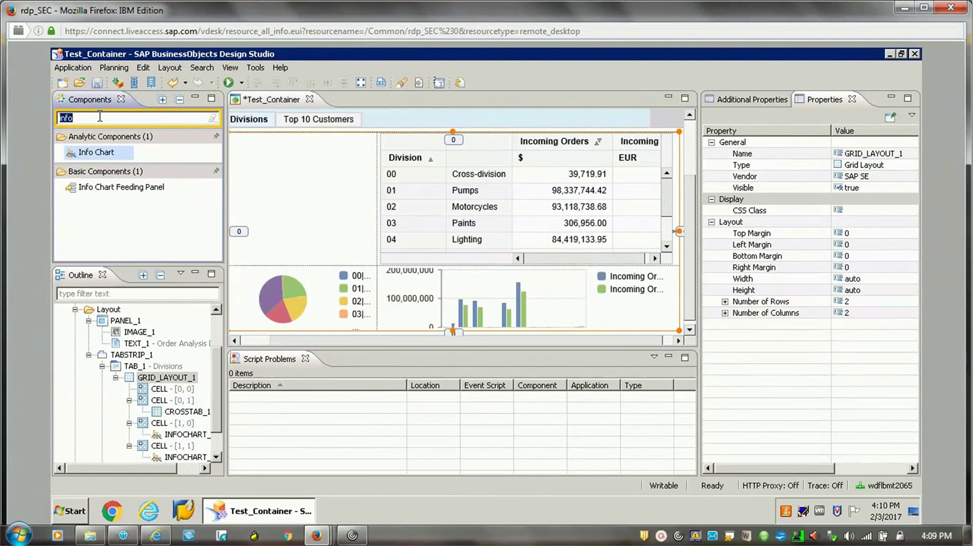
pyautogui.write('dime')
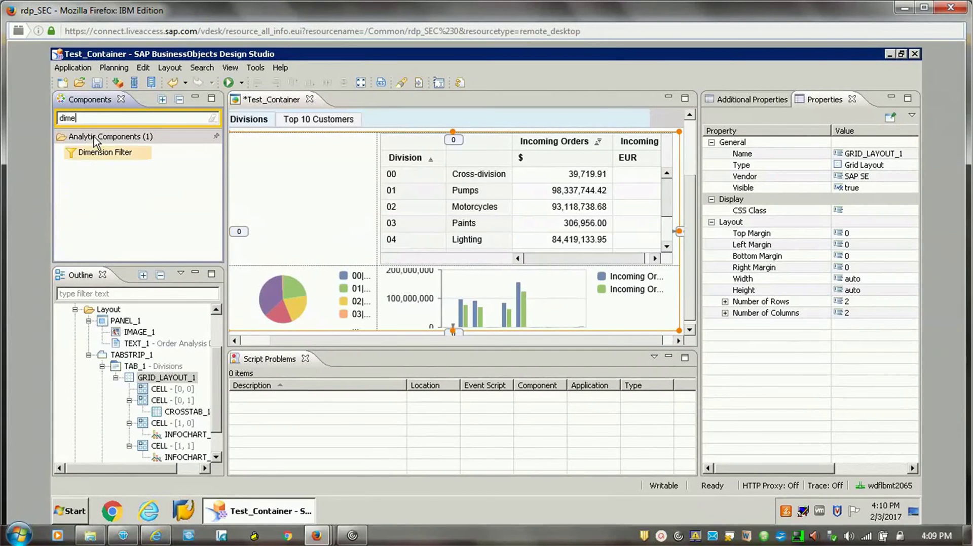
pyautogui.press('BackSpace')
pyautogui.press('BackSpace')
pyautogui.press('BackSpace')
pyautogui.press('BackSpace')
pyautogui.write('filte')
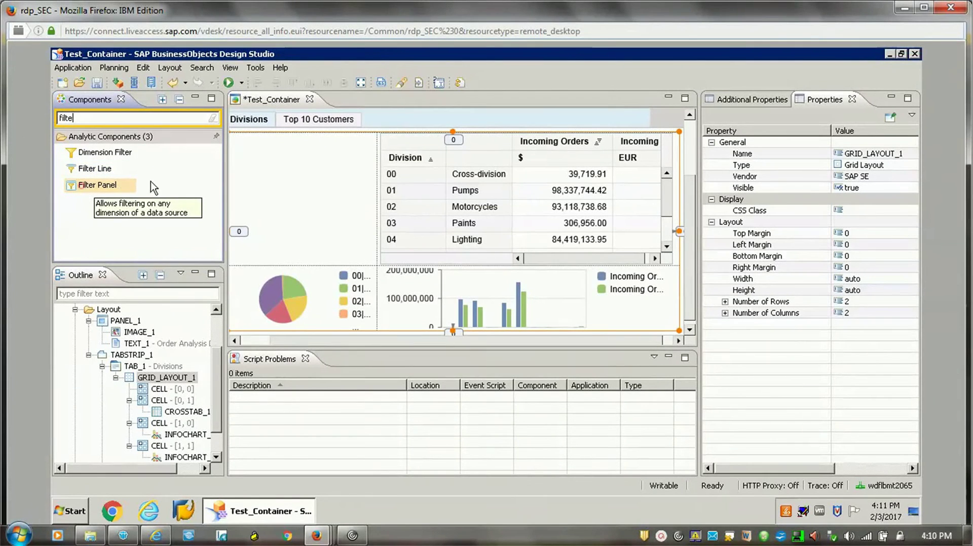
pyautogui.moveTo(86, 186); pyautogui.dragTo(277, 175)
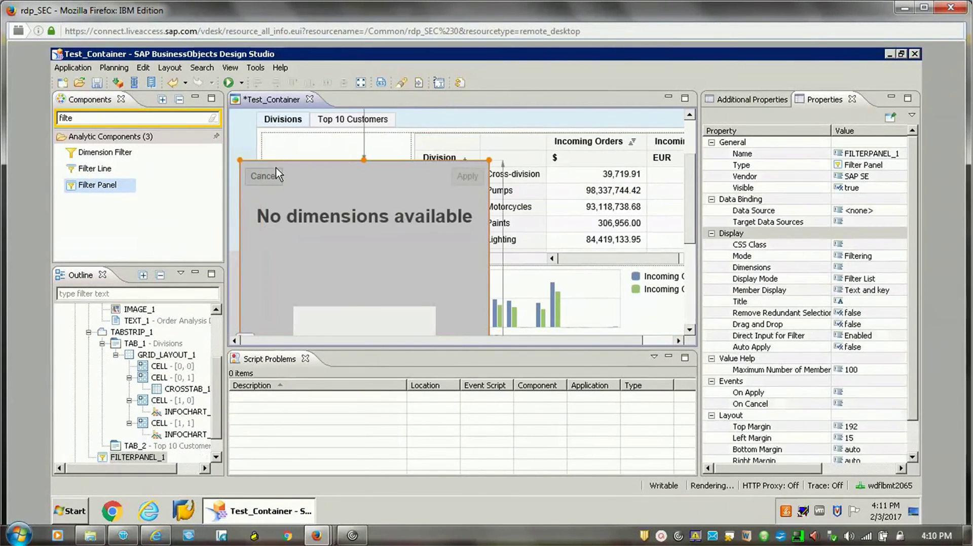
pyautogui.moveTo(305, 164); pyautogui.dragTo(315, 166)
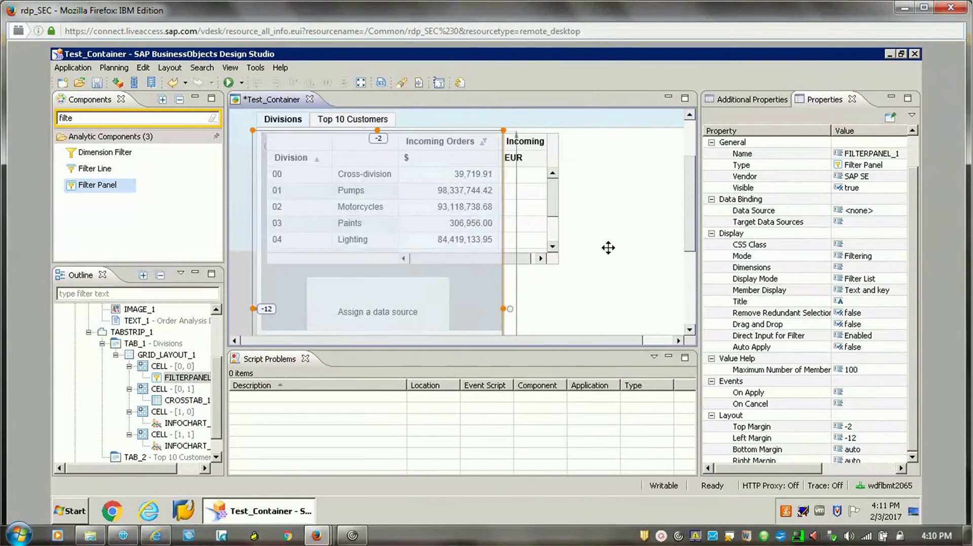
# Reduce the filter panel's height to about 205, keeping its width at 350.
pyautogui.moveTo(692, 266); pyautogui.dragTo(693, 305)
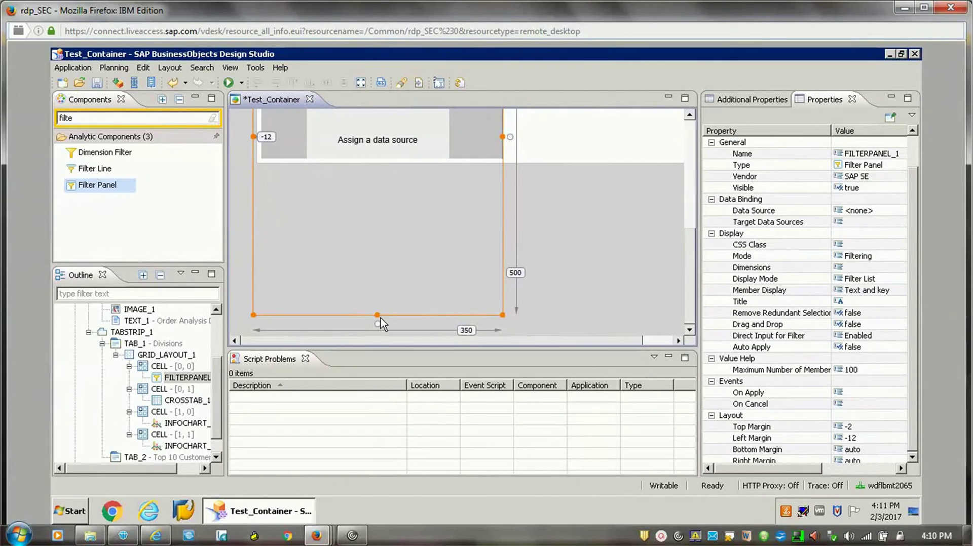
pyautogui.scroll(1, 375, 213)
pyautogui.scroll(3, 369, 115)
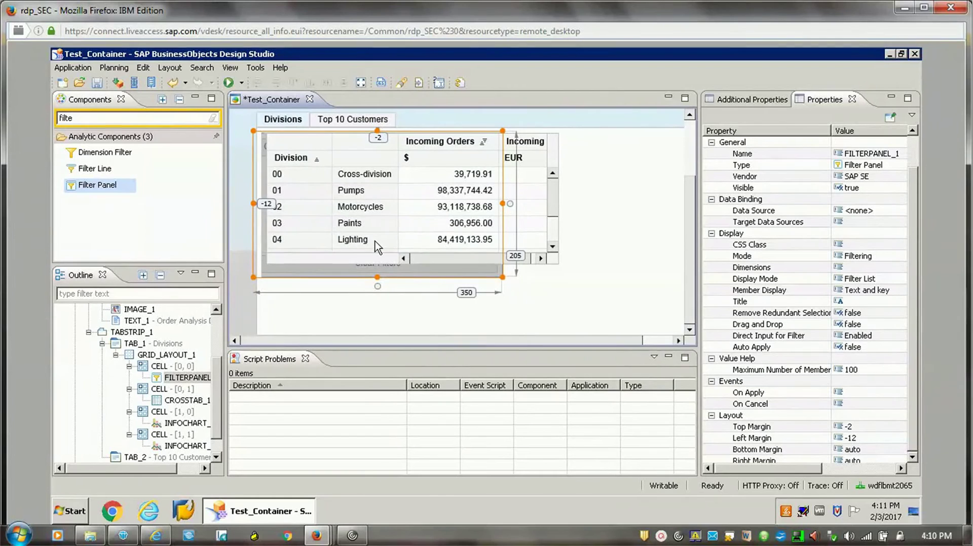
# Shift the crosstab sideways off the filter panel's left part, keeping it in the grid's first-row, second-column cell.
pyautogui.click(370, 222)
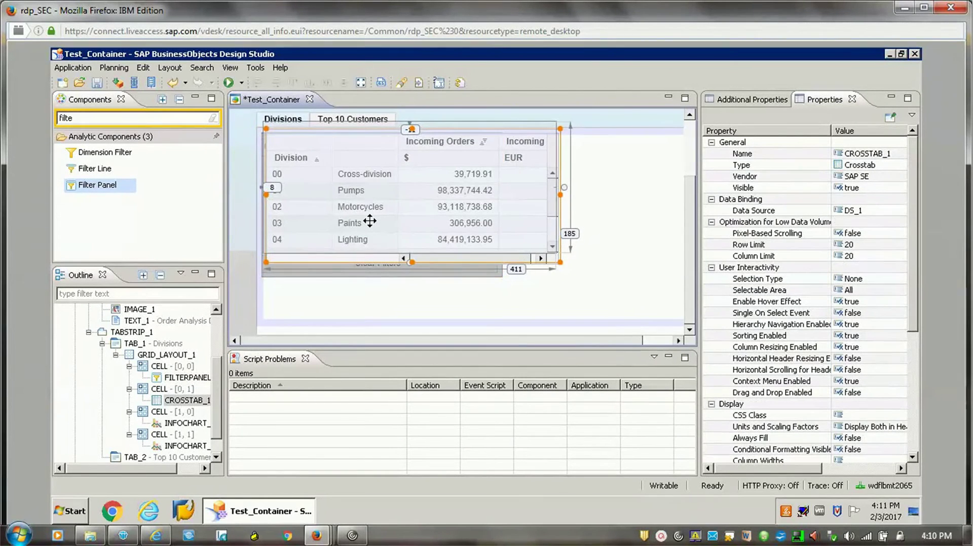
pyautogui.moveTo(370, 221); pyautogui.dragTo(370, 220)
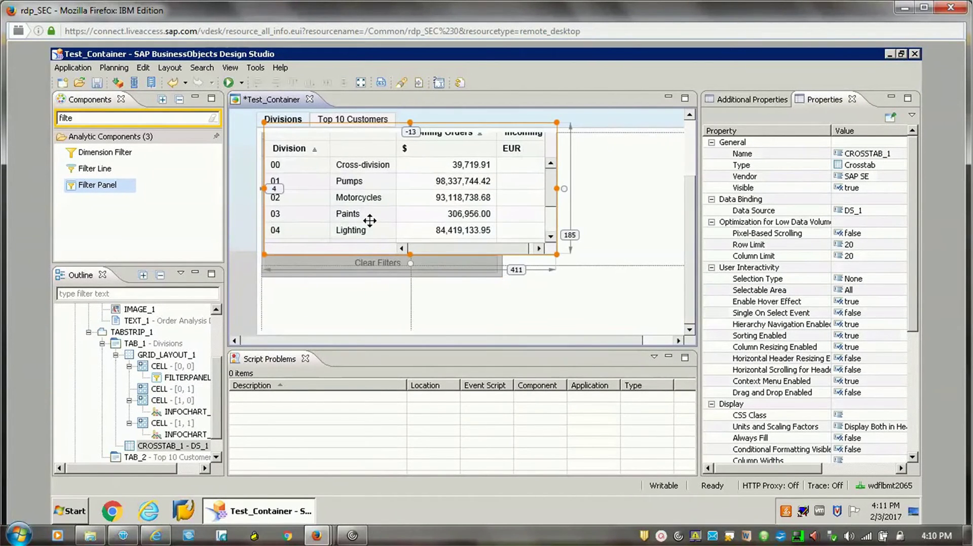
pyautogui.moveTo(377, 219); pyautogui.dragTo(557, 213)
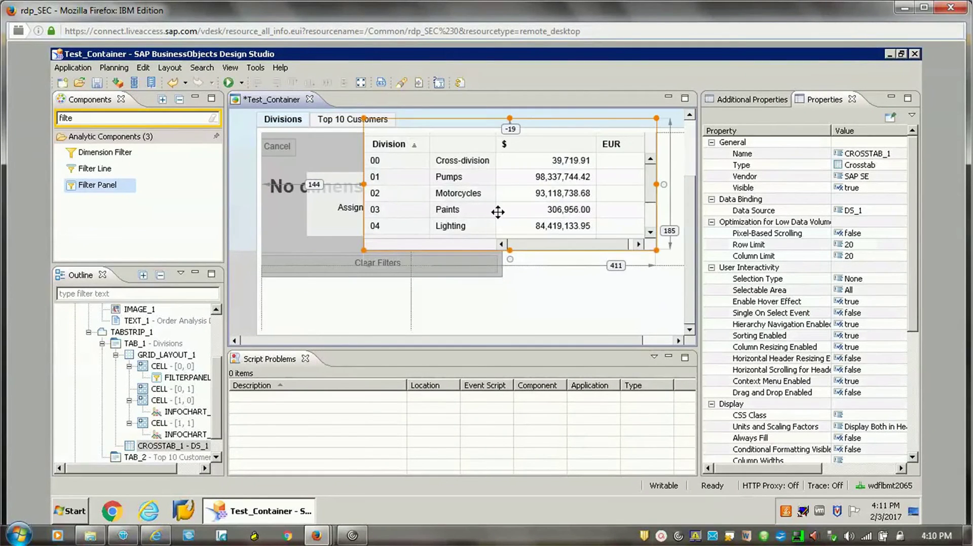
pyautogui.moveTo(498, 213); pyautogui.dragTo(582, 203)
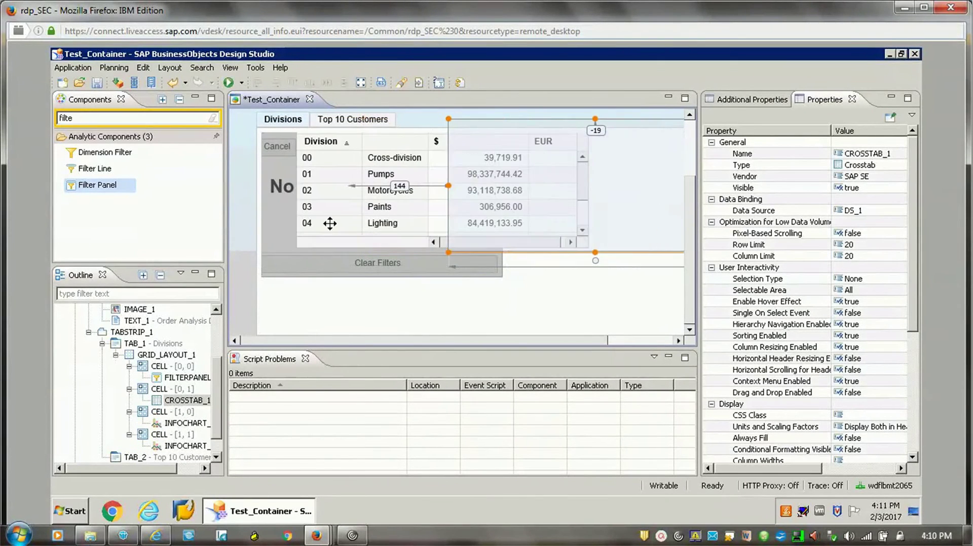
pyautogui.moveTo(330, 223); pyautogui.dragTo(287, 224)
# Assign P_ORDERS_011 as the filter panel's data source and remove 0DIVISION from its dimensions.
pyautogui.click(287, 227)
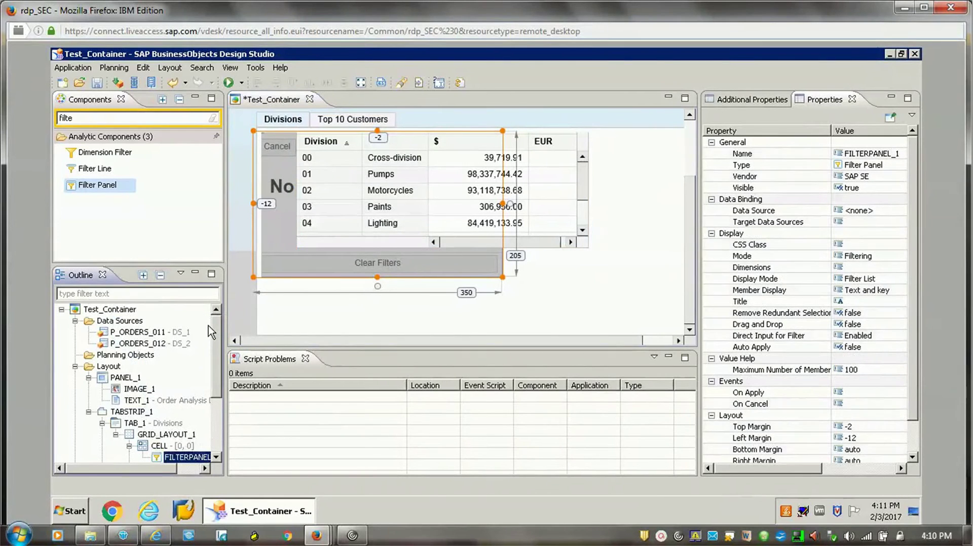
pyautogui.moveTo(155, 333); pyautogui.dragTo(269, 224)
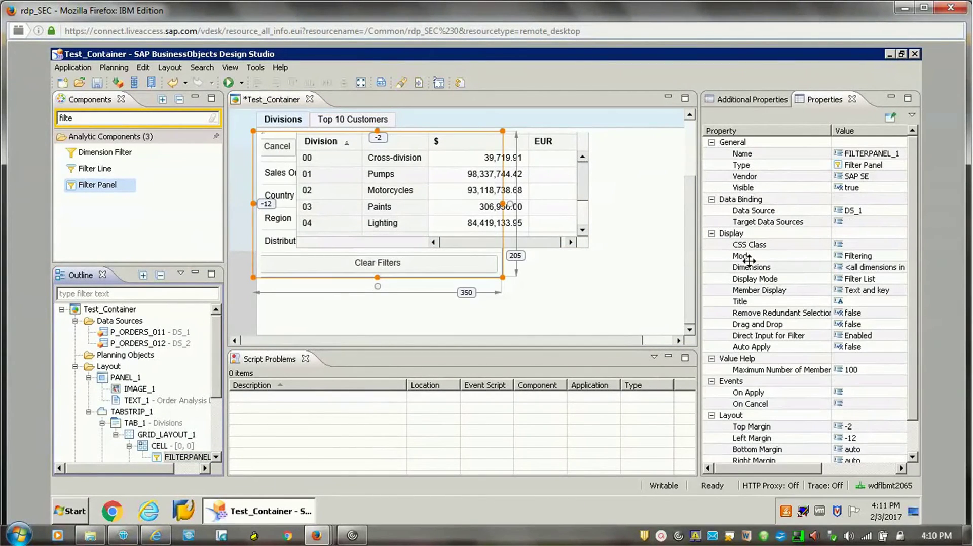
pyautogui.click(886, 267)
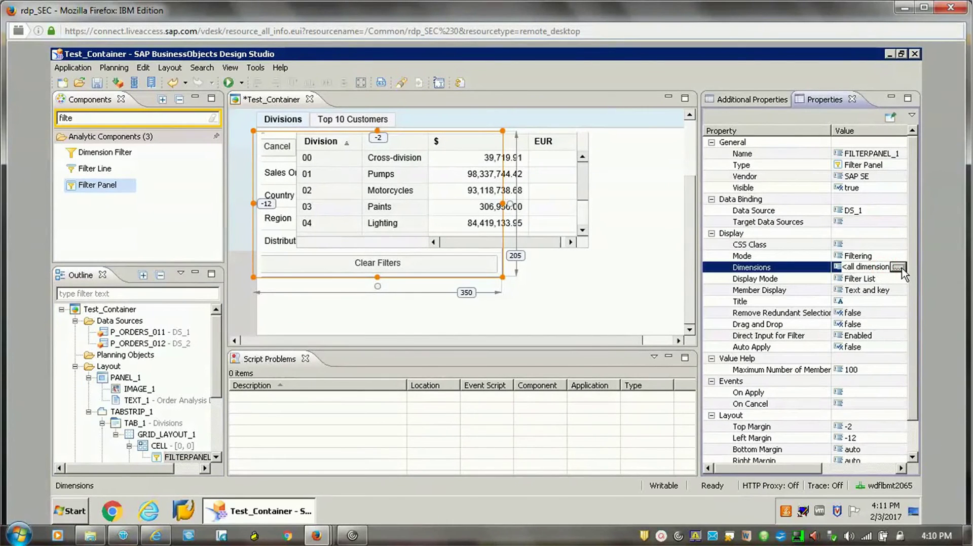
pyautogui.click(897, 267)
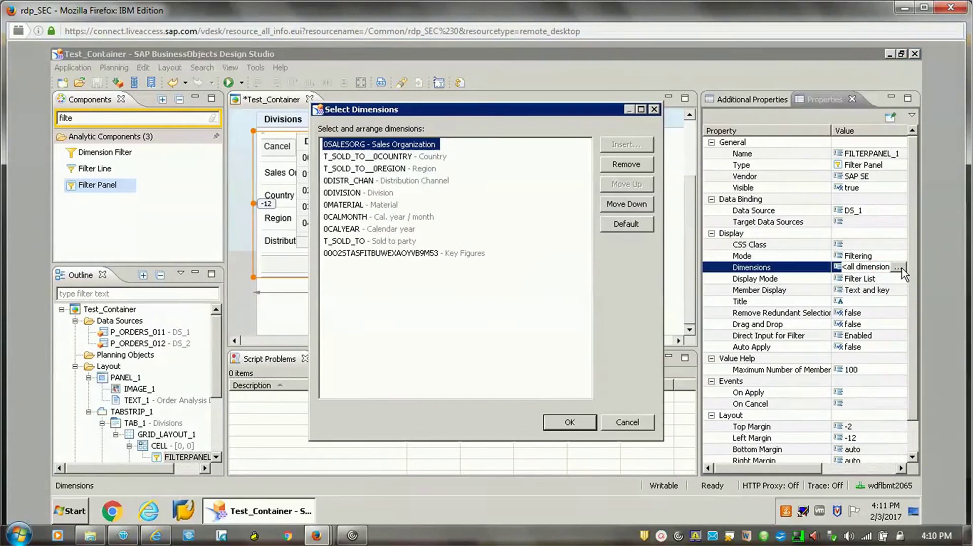
pyautogui.click(354, 194)
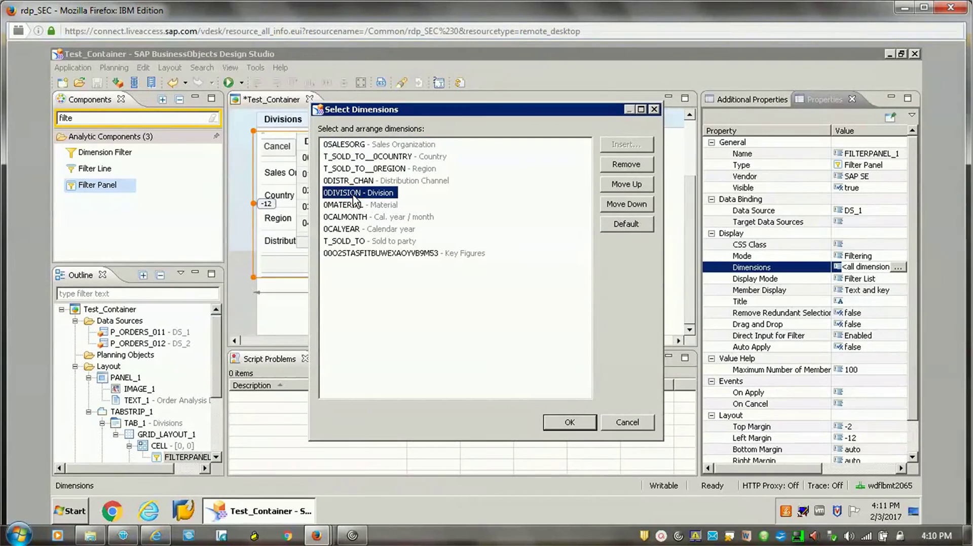
pyautogui.click(626, 165)
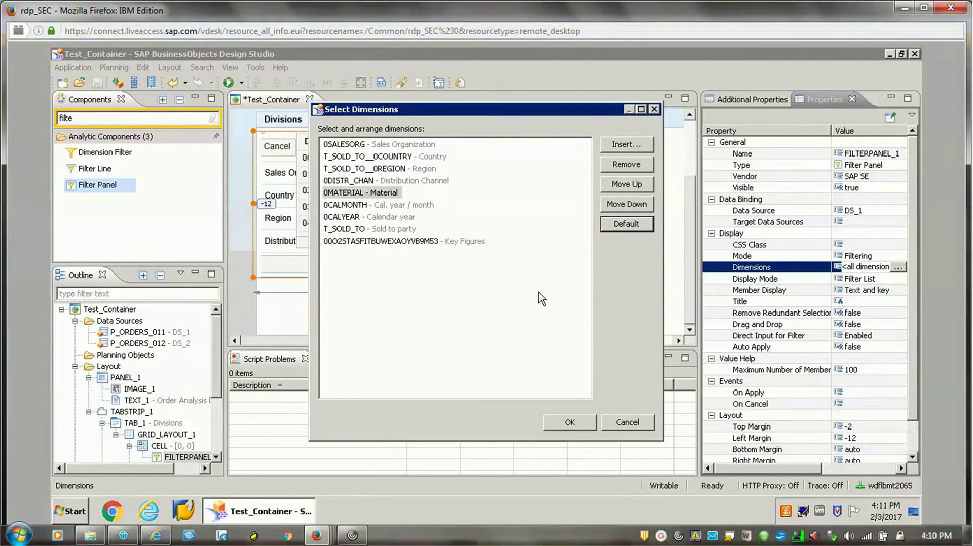
pyautogui.click(574, 424)
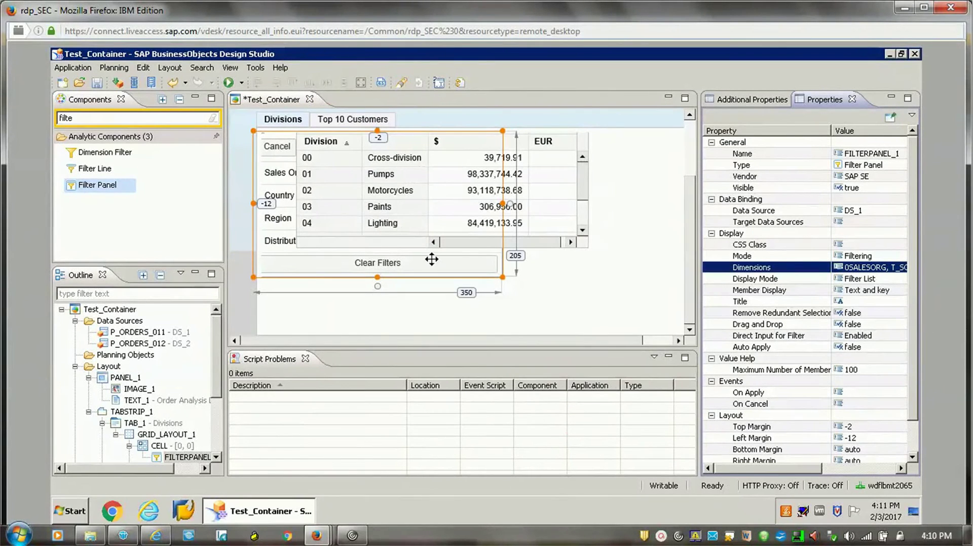
# Increase the tabstrip's height to about 454.
pyautogui.click(514, 296)
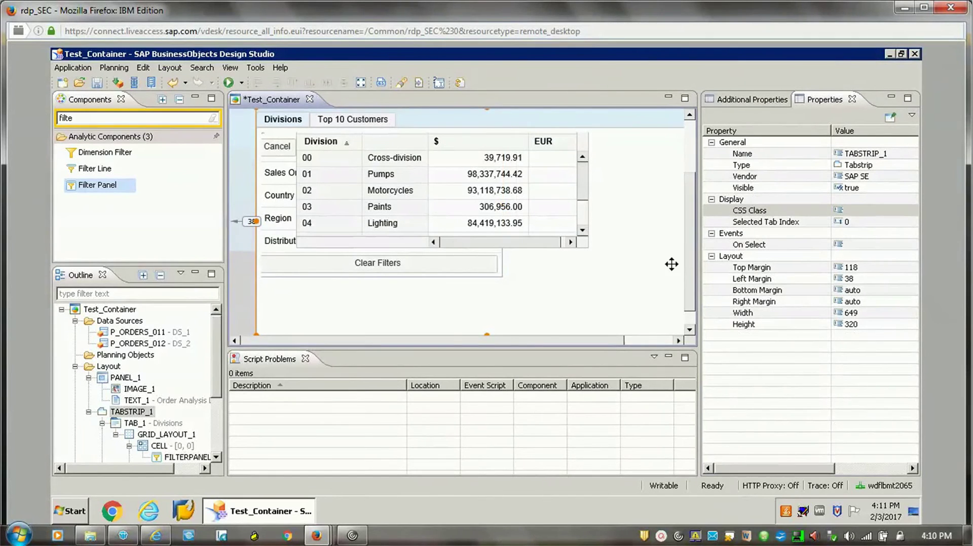
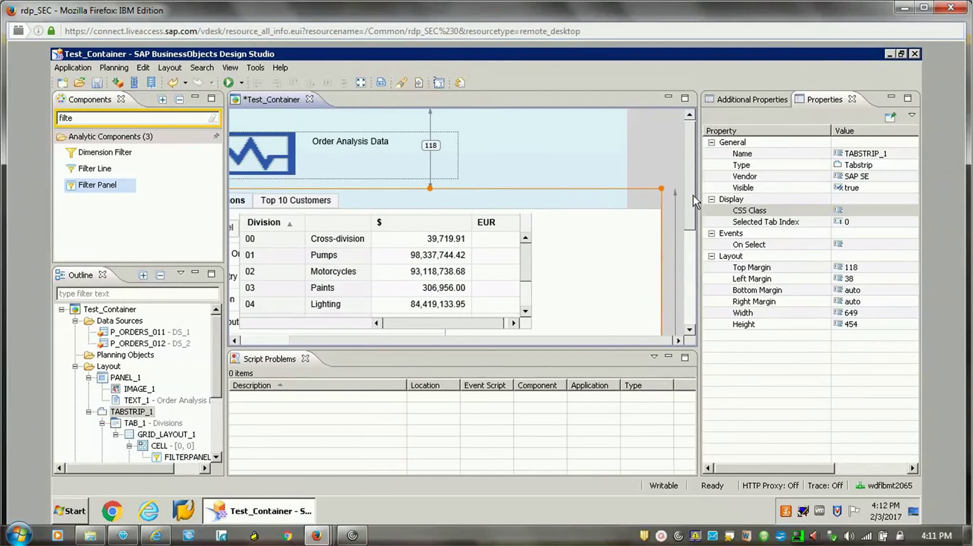
pyautogui.scroll(-2, 695, 212)
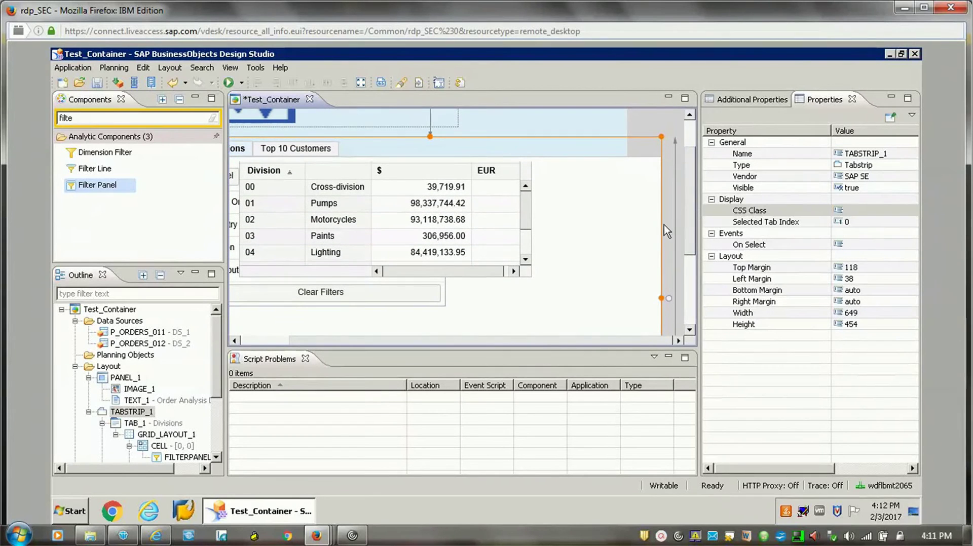
# Move the crosstab off most of the filter panel, to about 314 from the left and 7 from the top.
pyautogui.click(389, 206)
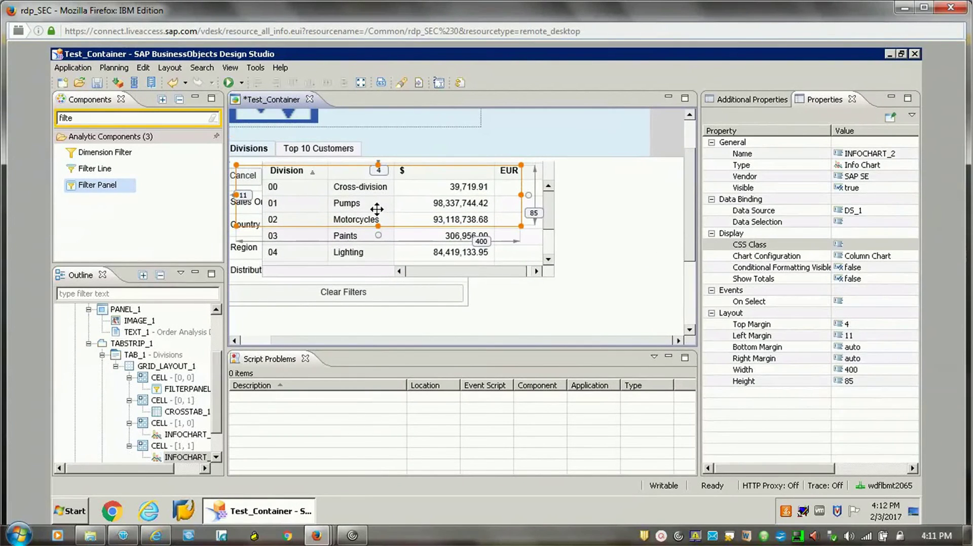
pyautogui.click(431, 262)
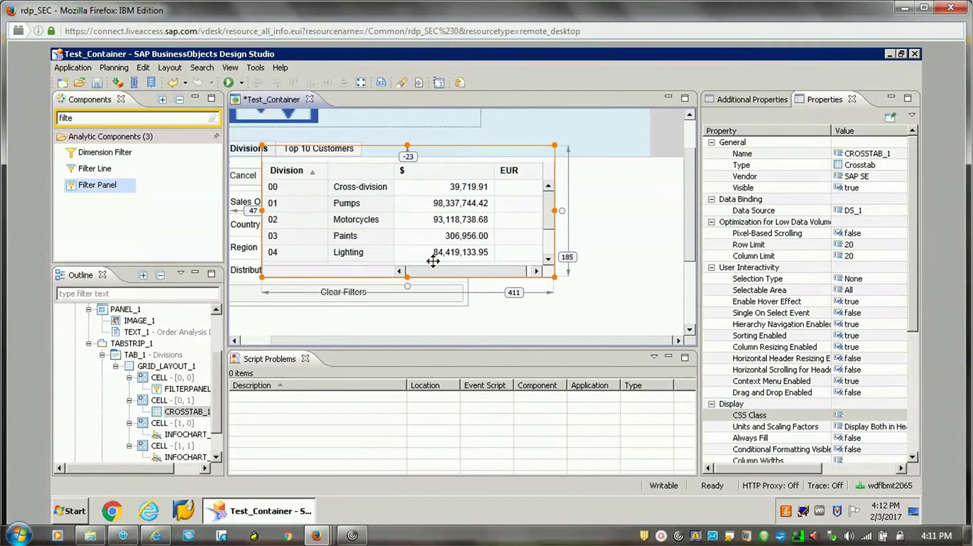
pyautogui.moveTo(433, 261); pyautogui.dragTo(618, 279)
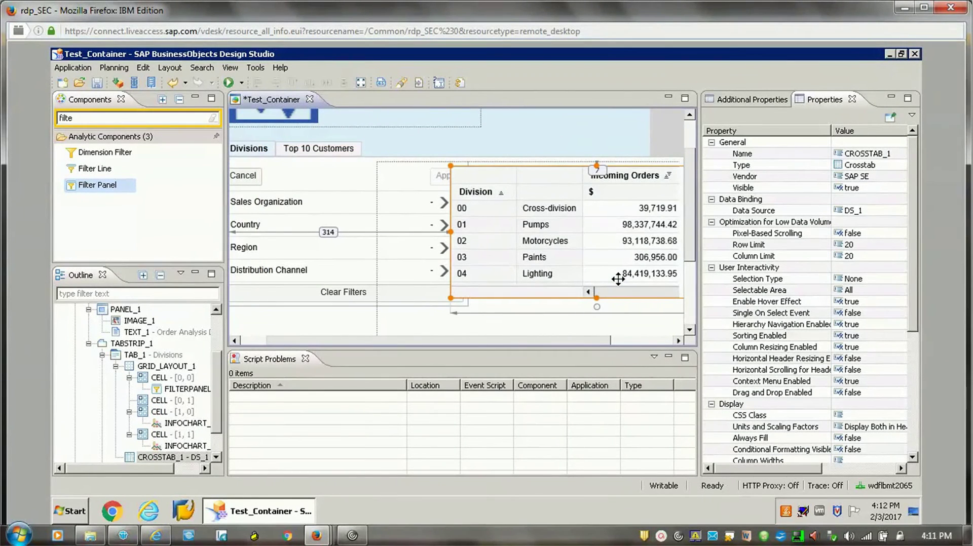
pyautogui.click(410, 261)
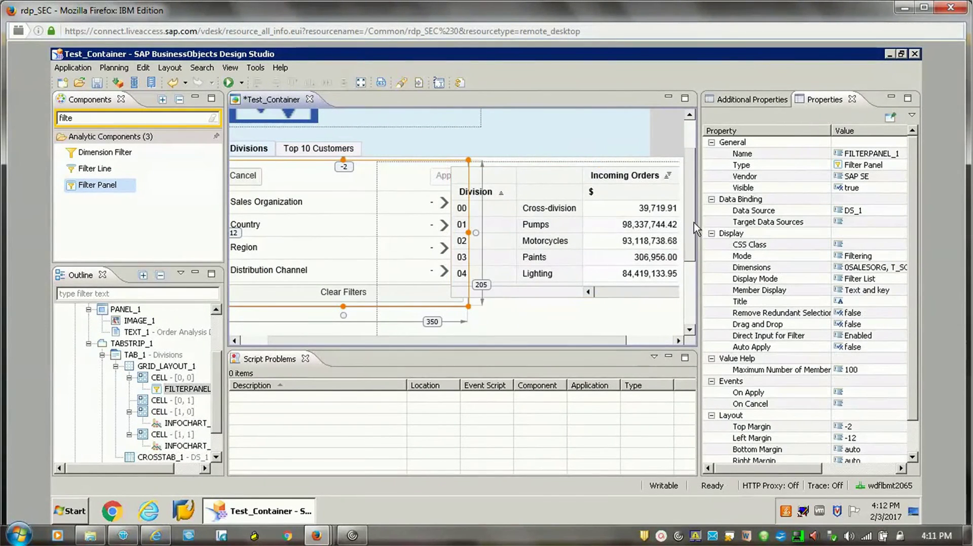
# Increase the height of the pie chart in the grid's second-row, first-column cell to about 142.
pyautogui.moveTo(692, 258); pyautogui.dragTo(692, 315)
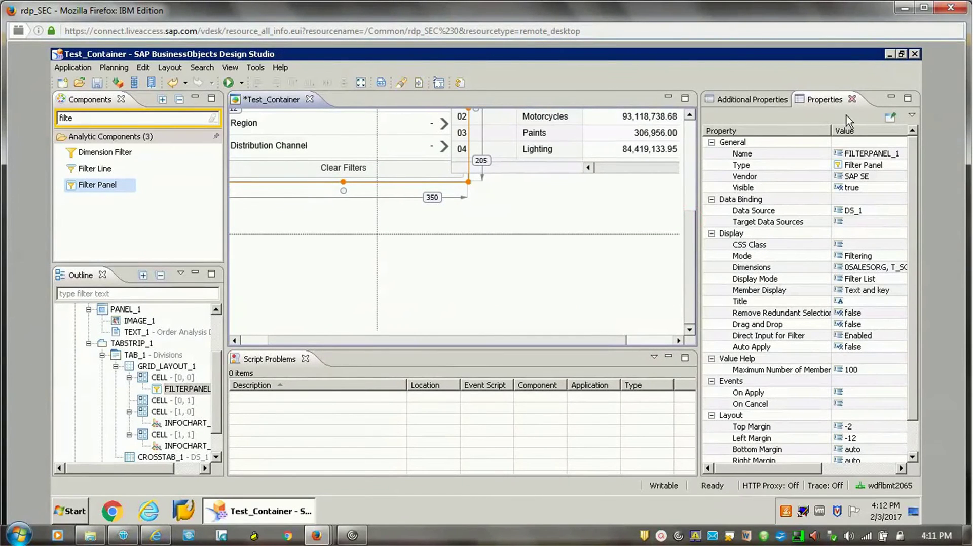
pyautogui.click(317, 270)
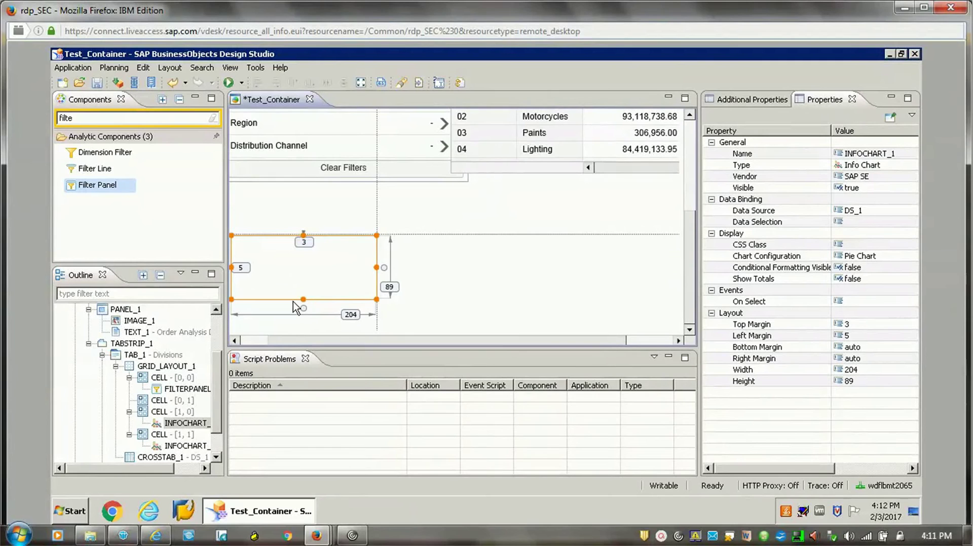
pyautogui.moveTo(303, 299); pyautogui.dragTo(298, 343)
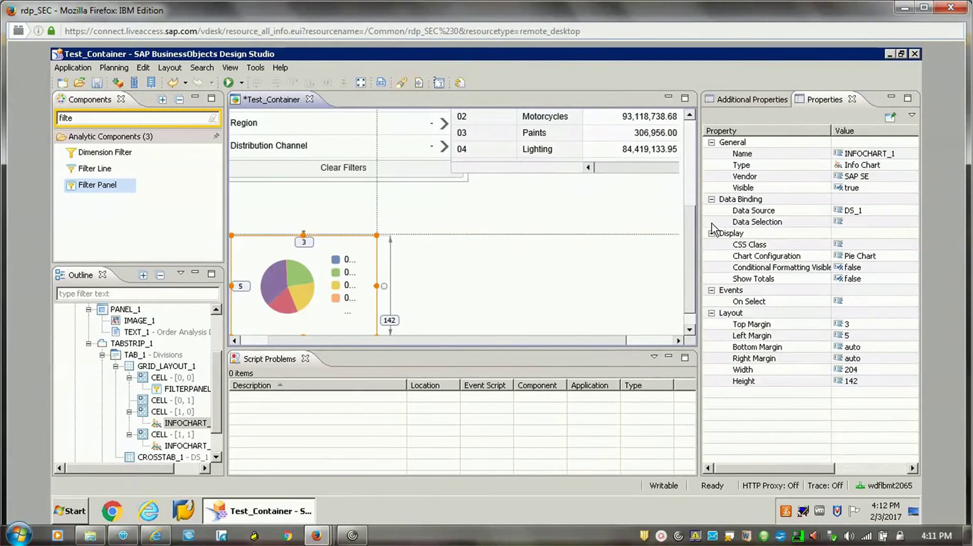
pyautogui.scroll(-1, 691, 268)
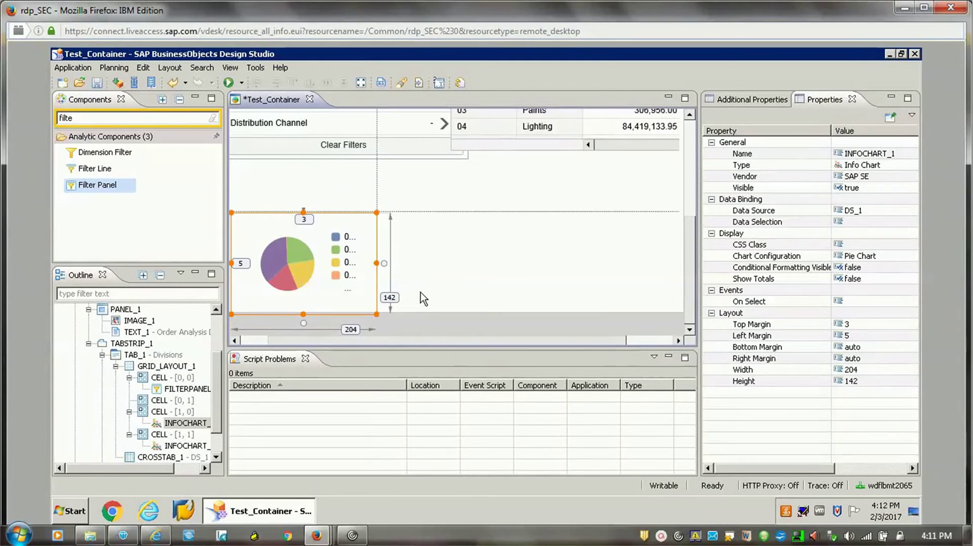
# Increase the height of the column chart in the grid's second-row, second-column cell to about 129.
pyautogui.click(431, 239)
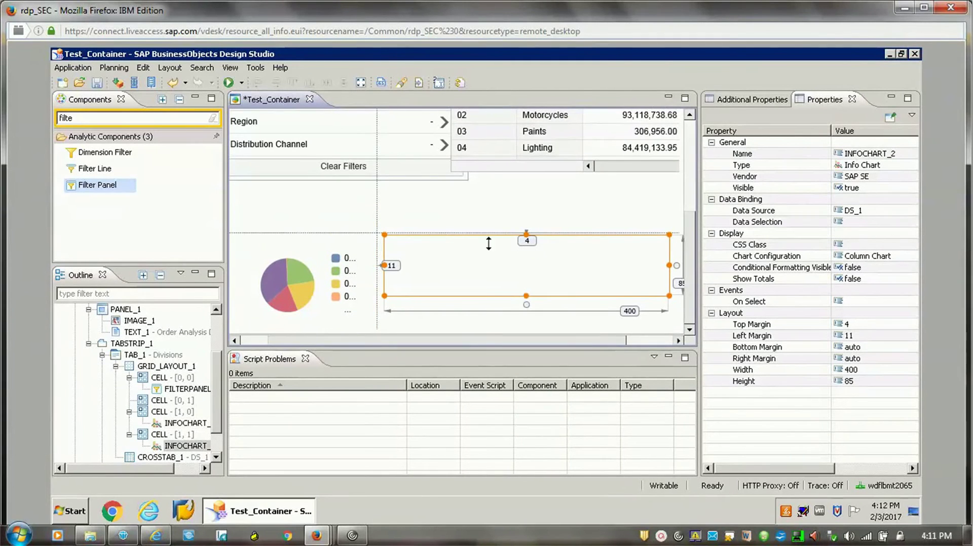
pyautogui.moveTo(529, 343); pyautogui.dragTo(530, 330)
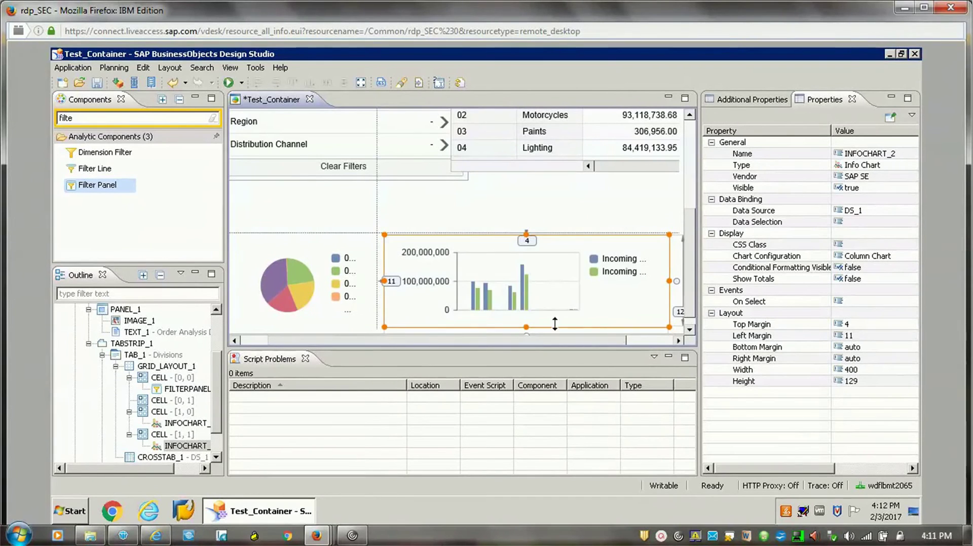
pyautogui.click(692, 328)
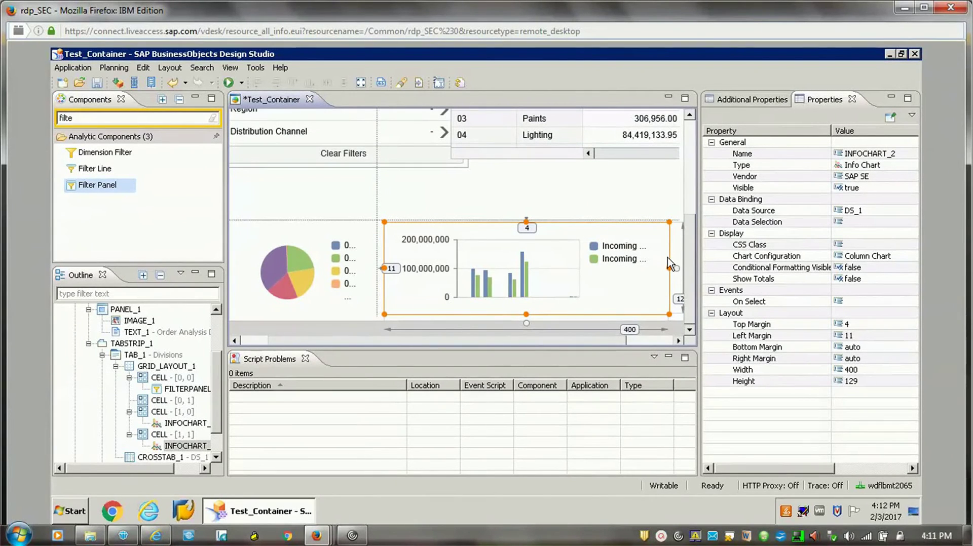
# Narrow the filter panel to fit within its first-column grid cell and increase its height to about 277.
pyautogui.moveTo(690, 265); pyautogui.dragTo(690, 226)
pyautogui.click(319, 236)
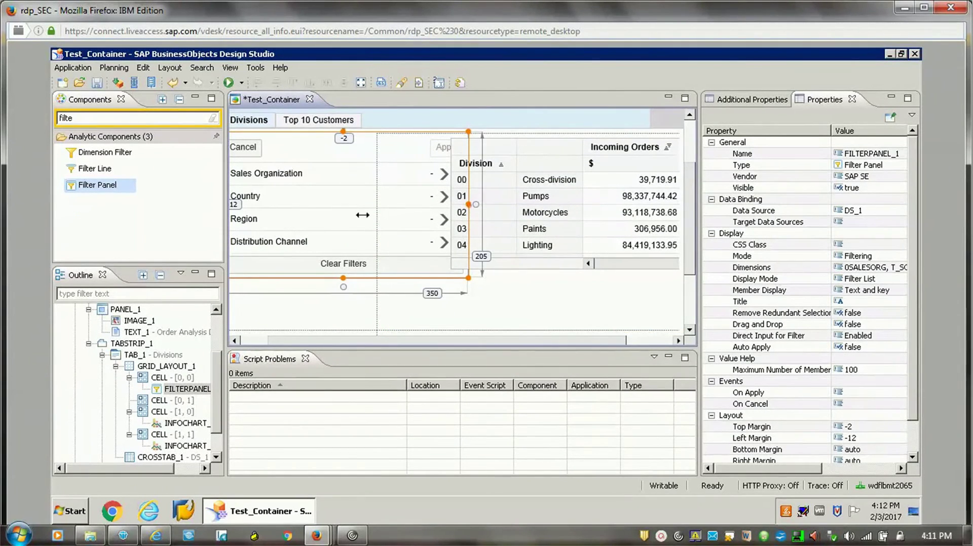
pyautogui.moveTo(363, 215); pyautogui.dragTo(372, 223)
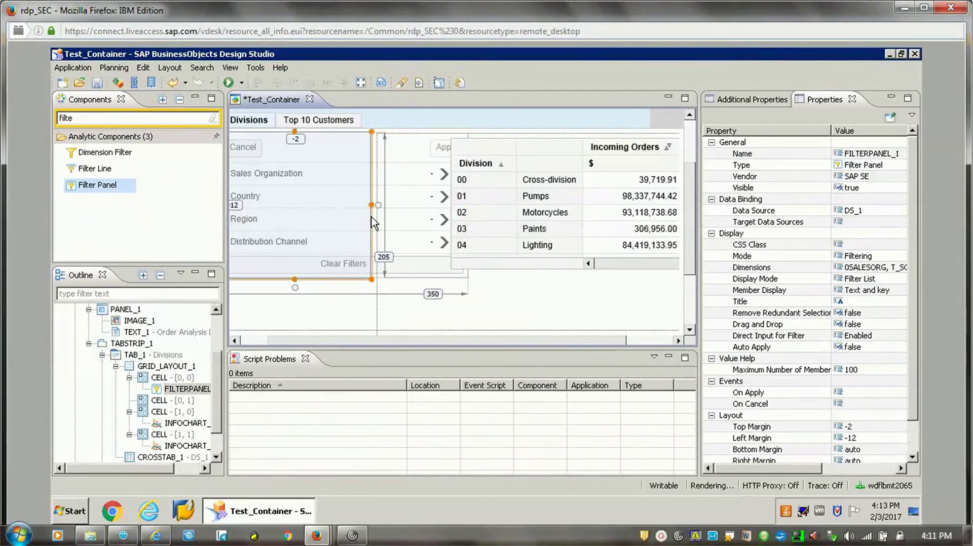
pyautogui.moveTo(294, 277); pyautogui.dragTo(293, 329)
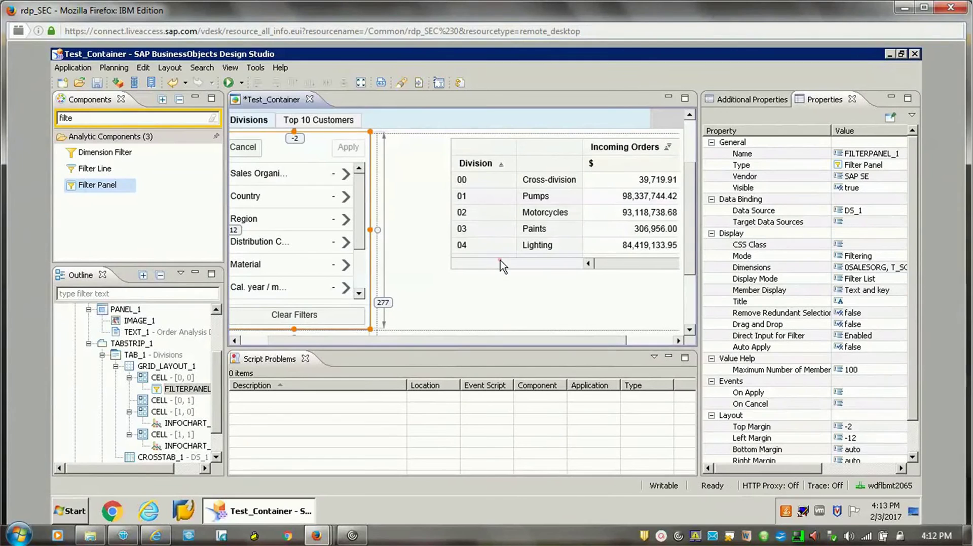
# Move the crosstab next to the filter panel, about 230 from the left, and extend its lower edge almost to the bottom of the first row.
pyautogui.click(461, 265)
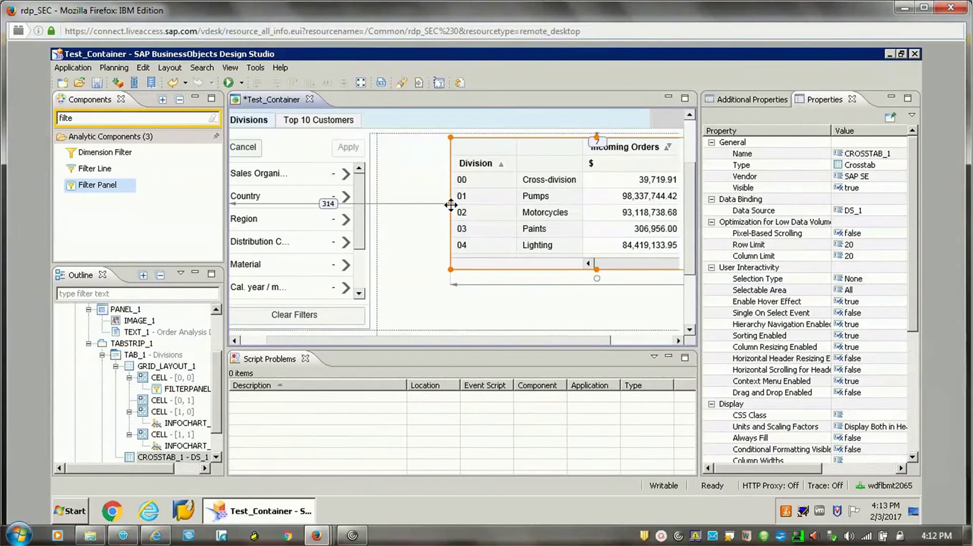
pyautogui.moveTo(451, 205); pyautogui.dragTo(390, 205)
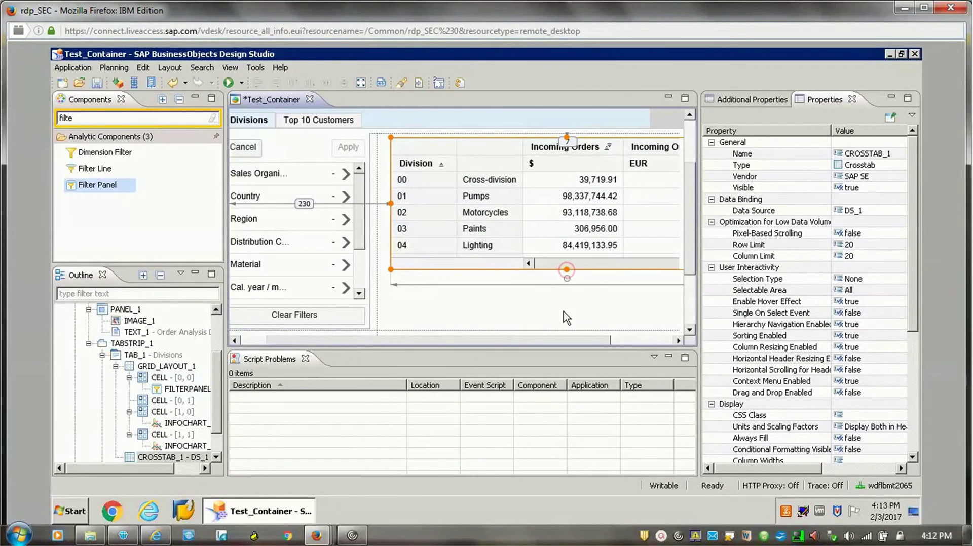
pyautogui.moveTo(564, 313); pyautogui.dragTo(564, 313)
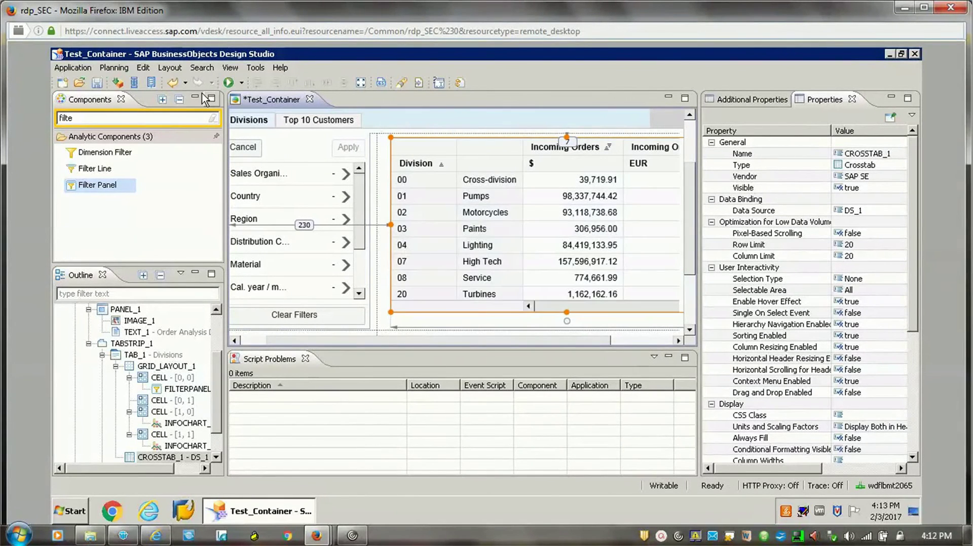
# Run the application in the browser, maximize its window and check the Top 10 Customers and Divisions tabs.
pyautogui.click(228, 82)
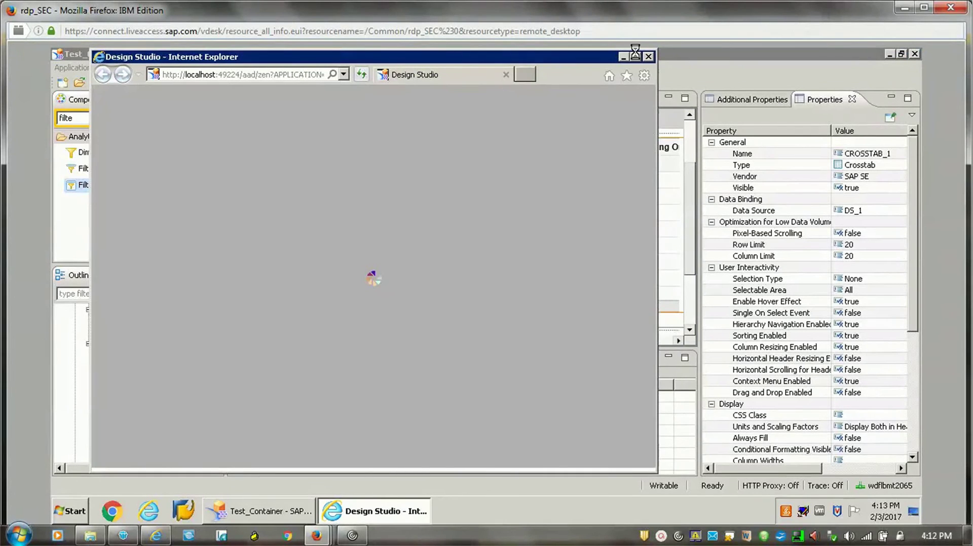
pyautogui.click(635, 57)
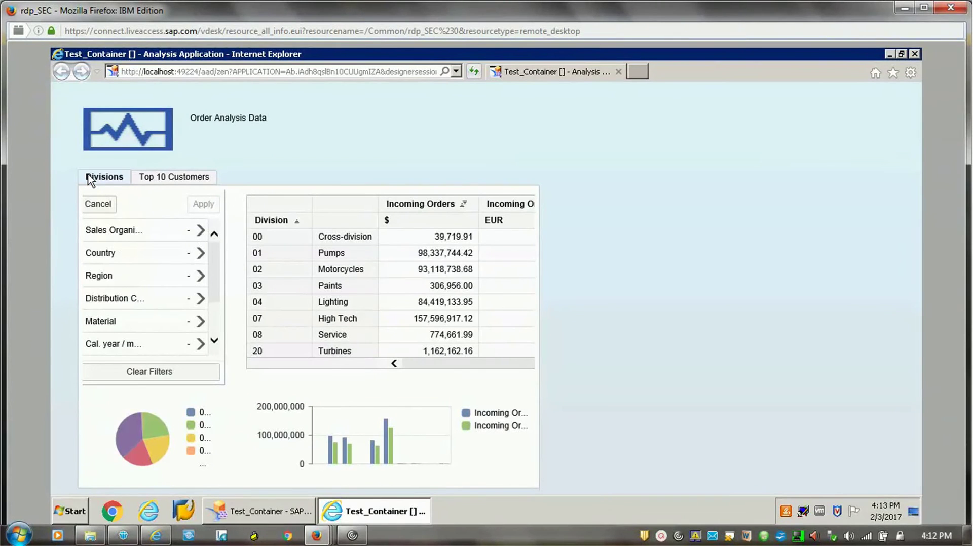
pyautogui.click(163, 178)
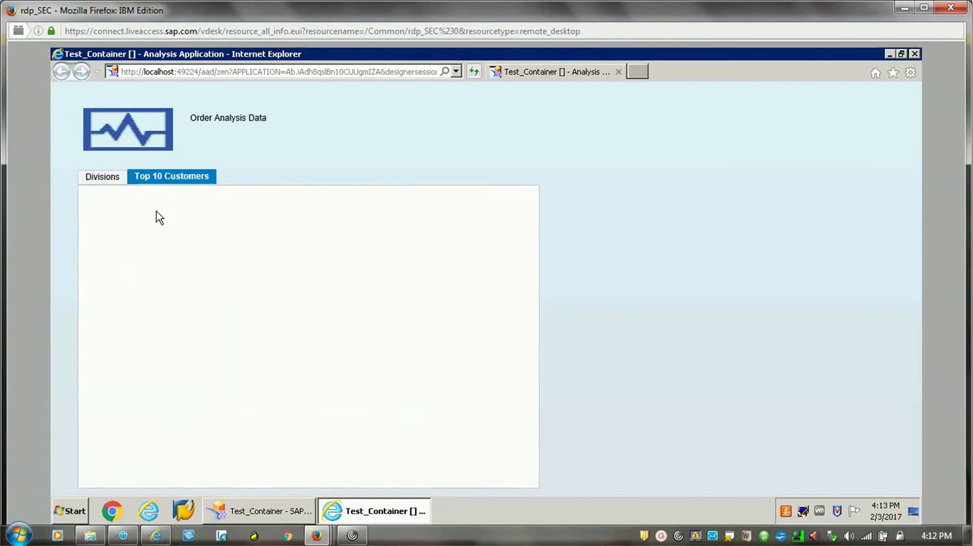
pyautogui.click(103, 180)
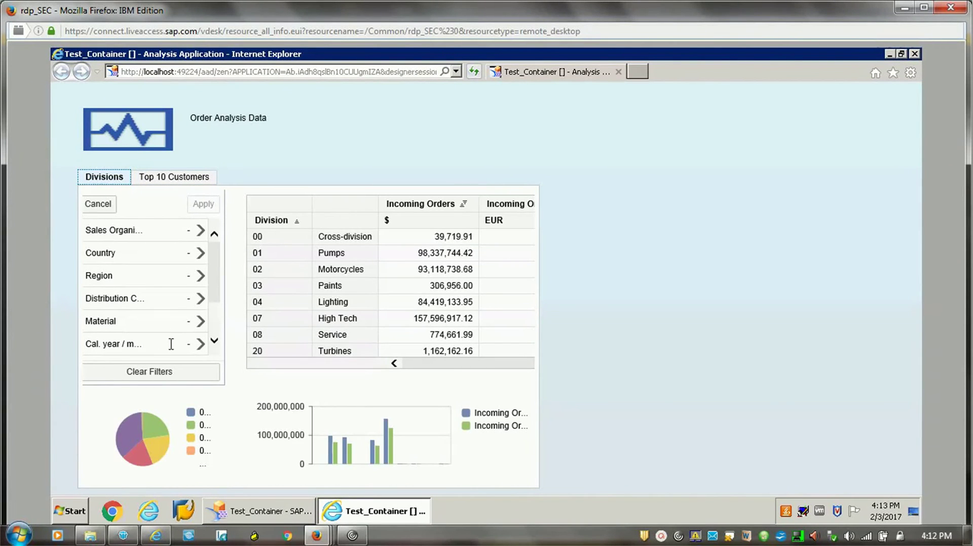
# Test the filter panel by filtering Country to Germany and France, check the crosstab and charts, and close the preview.
pyautogui.click(208, 321)
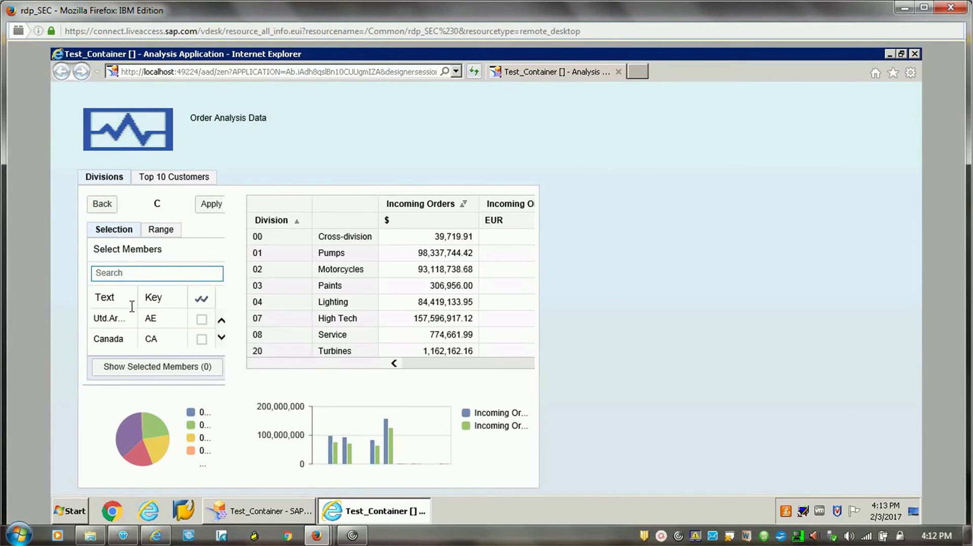
pyautogui.click(214, 337)
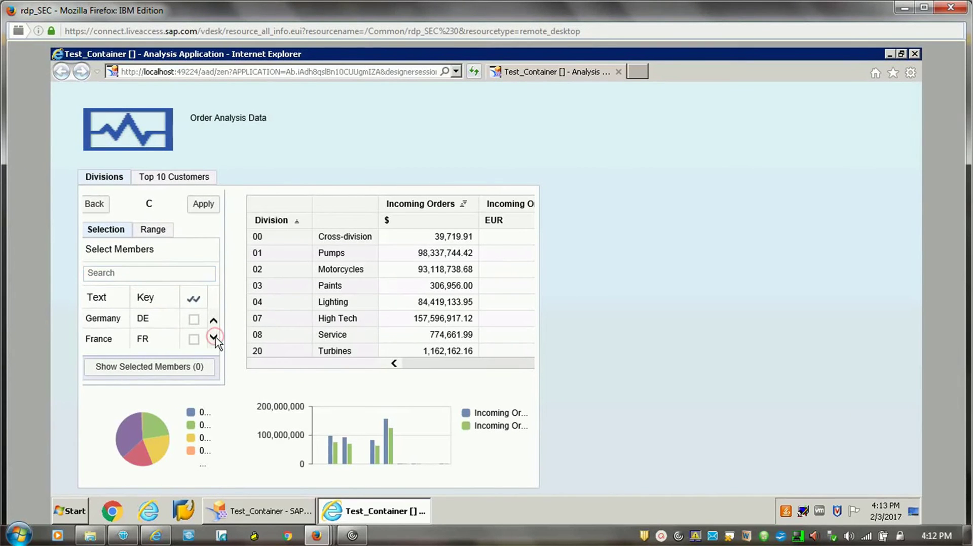
pyautogui.click(193, 320)
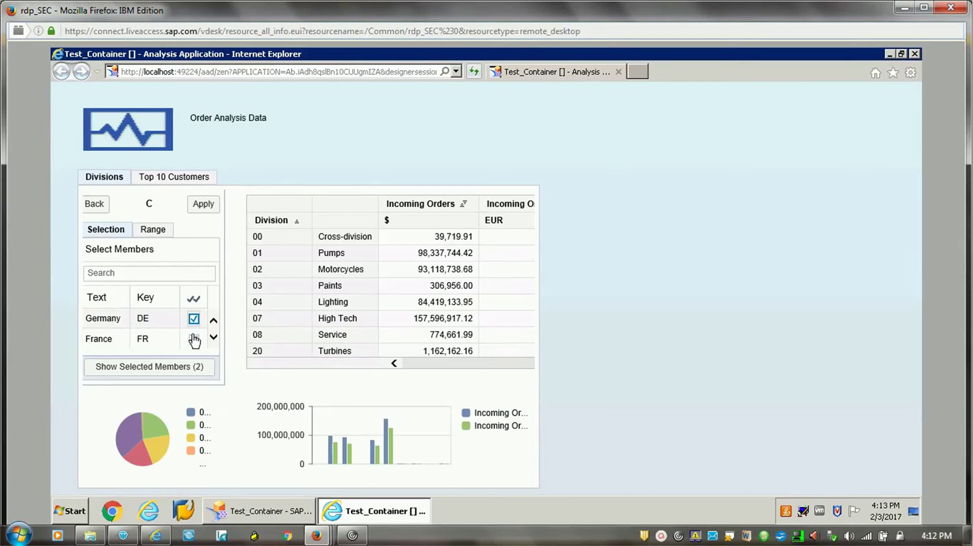
pyautogui.click(204, 205)
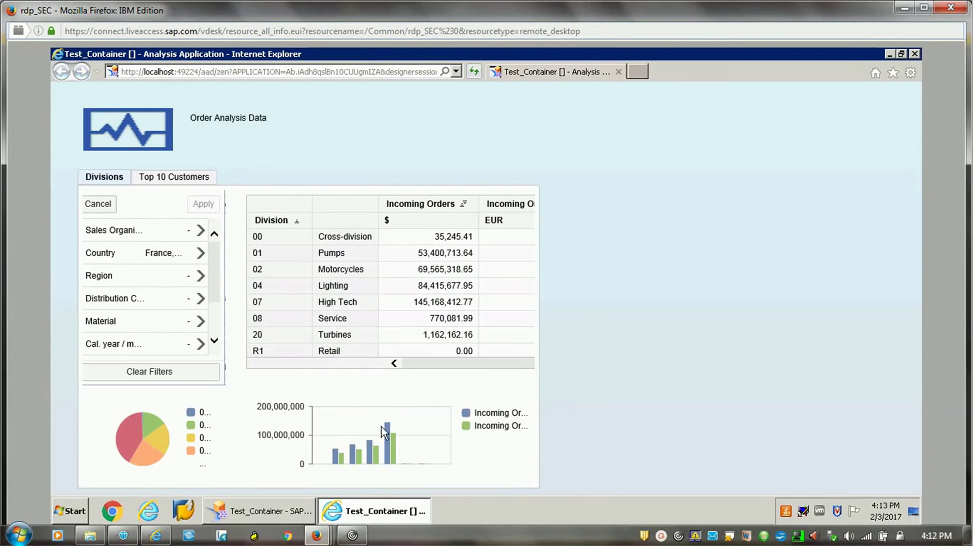
pyautogui.moveTo(131, 442)
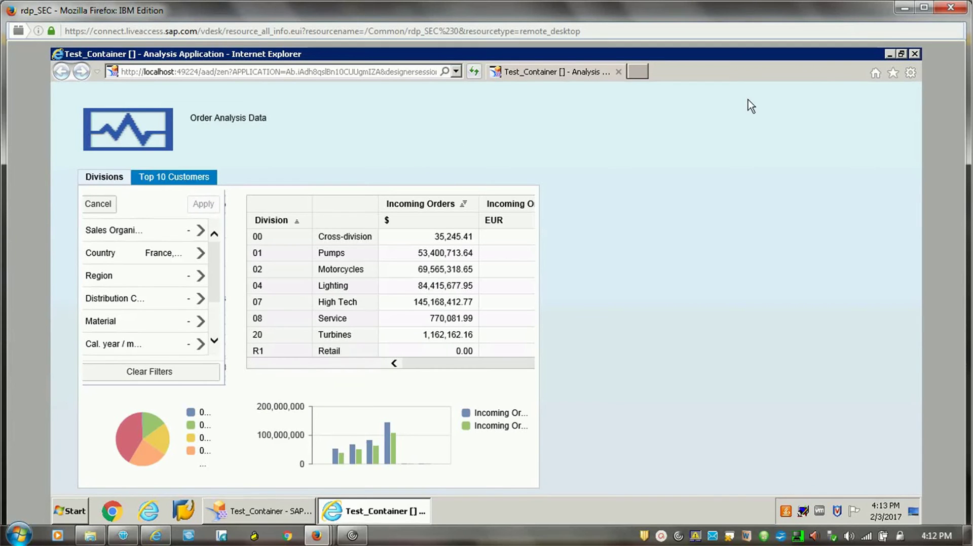
pyautogui.click(914, 53)
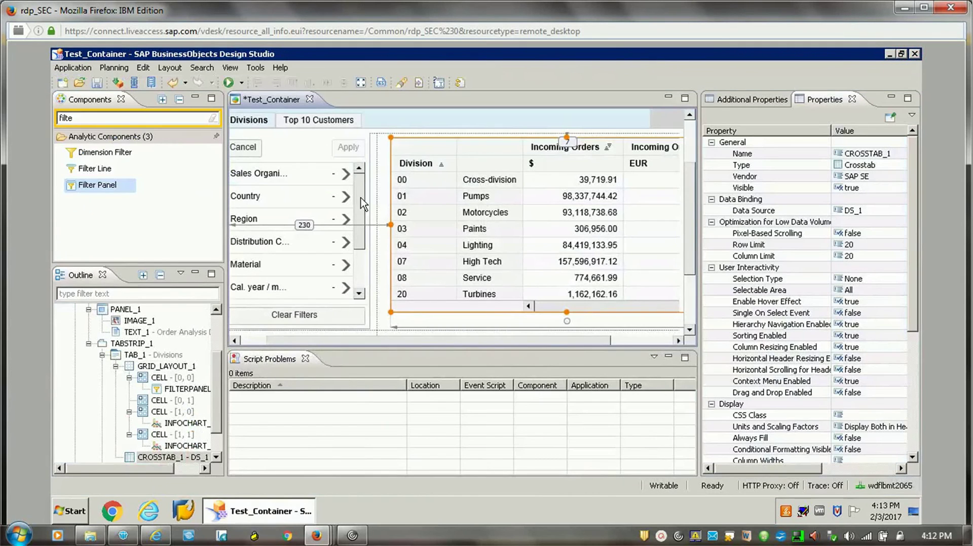
# Filter the components by "cros" and place a Crosstab on the Top 10 Customers tab, about 6 from its left and 3 from its top.
pyautogui.click(318, 120)
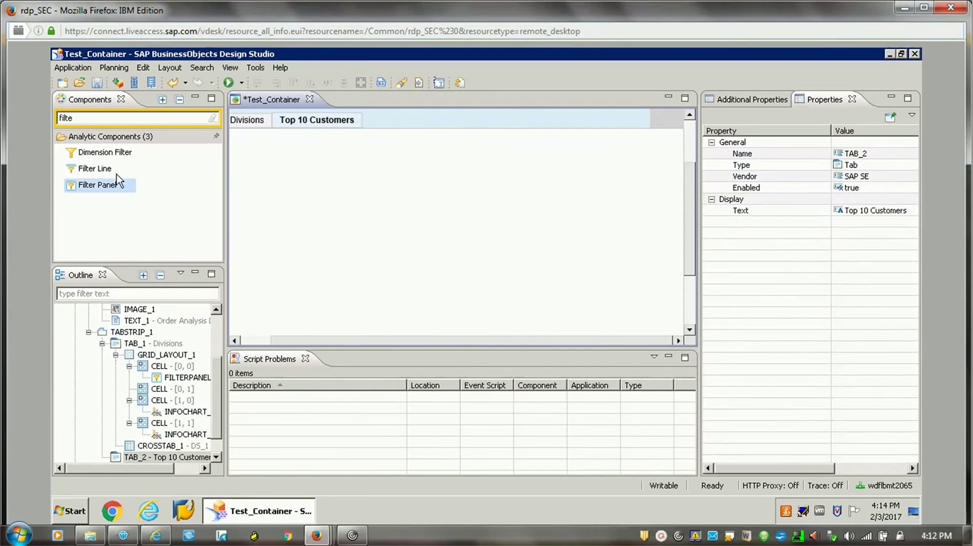
pyautogui.click(128, 118)
pyautogui.doubleClick(128, 118)
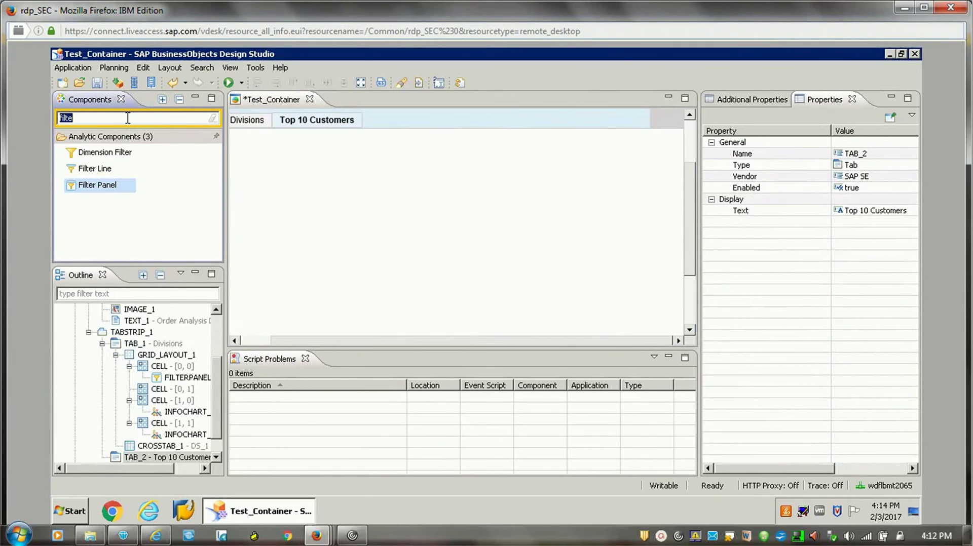
pyautogui.write('cros')
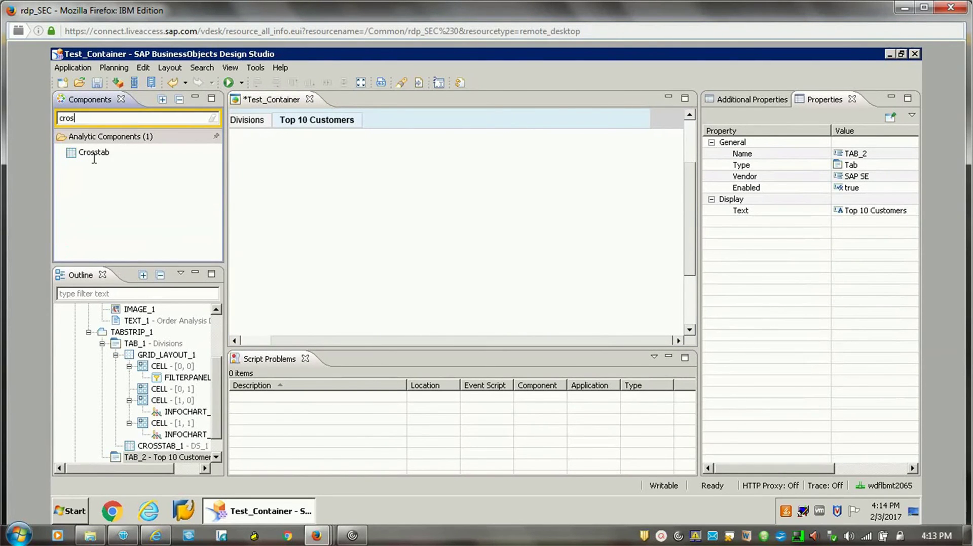
pyautogui.moveTo(94, 155); pyautogui.dragTo(305, 173)
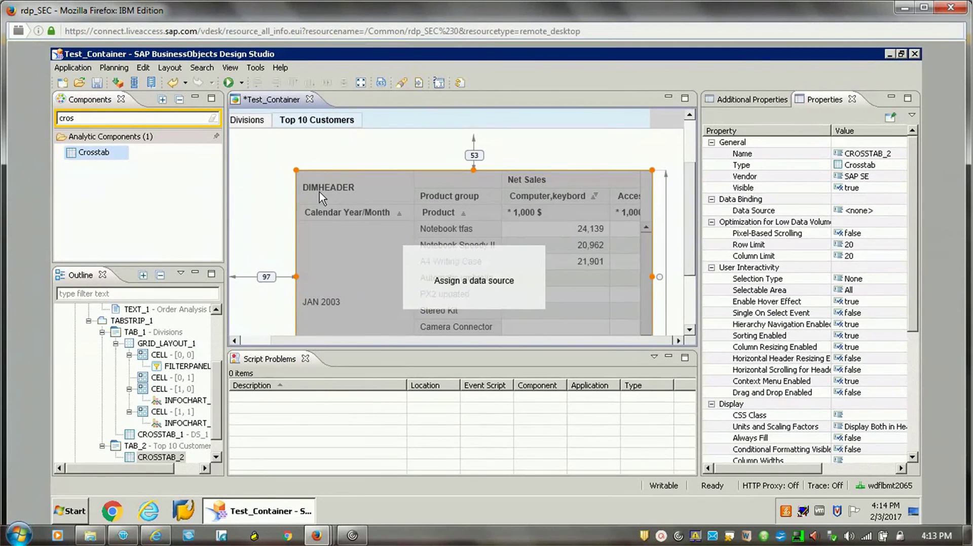
pyautogui.moveTo(325, 190); pyautogui.dragTo(261, 157)
# Assign data source DS_2 to the Top 10 Customers crosstab, widen it to about 563 and extend its lower edge below the Overall Result row.
pyautogui.click(217, 324)
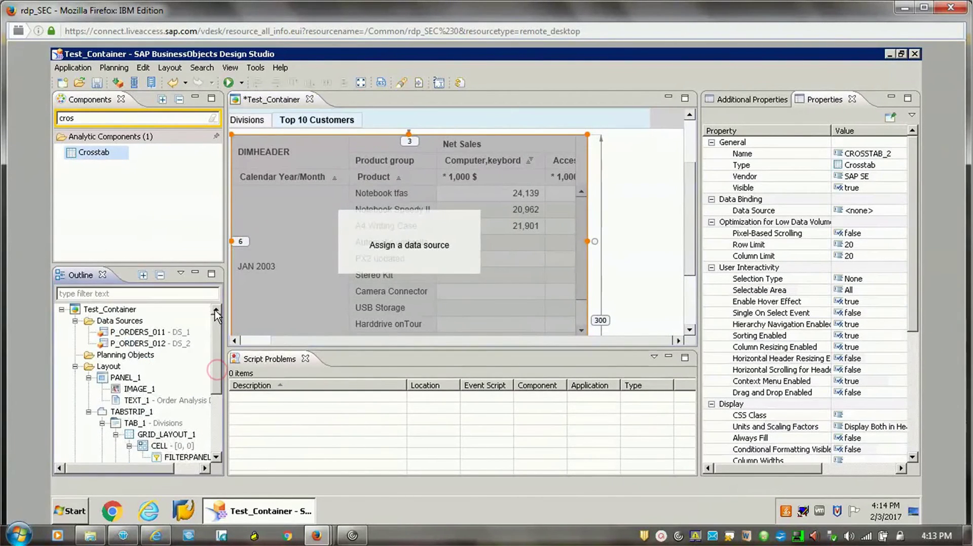
pyautogui.moveTo(152, 358); pyautogui.dragTo(384, 235)
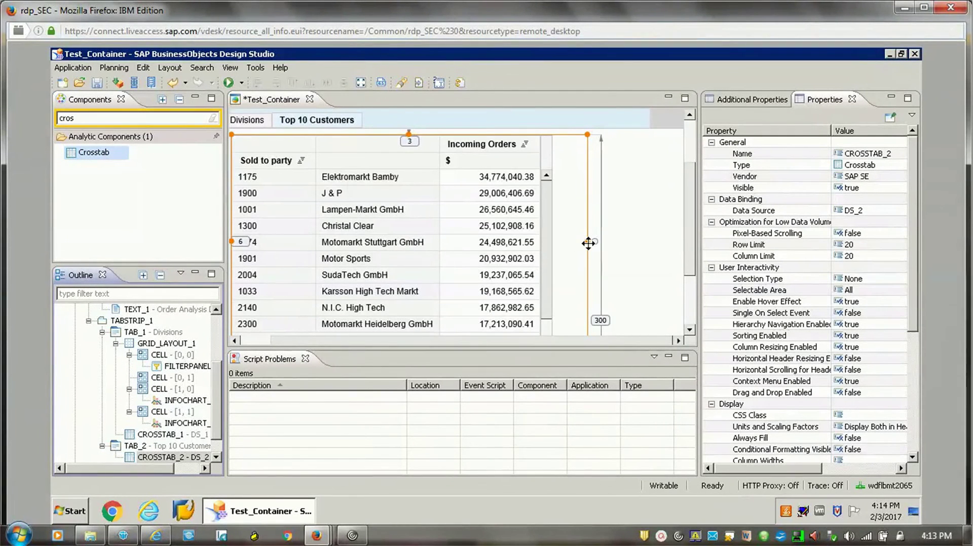
pyautogui.moveTo(587, 242); pyautogui.dragTo(655, 239)
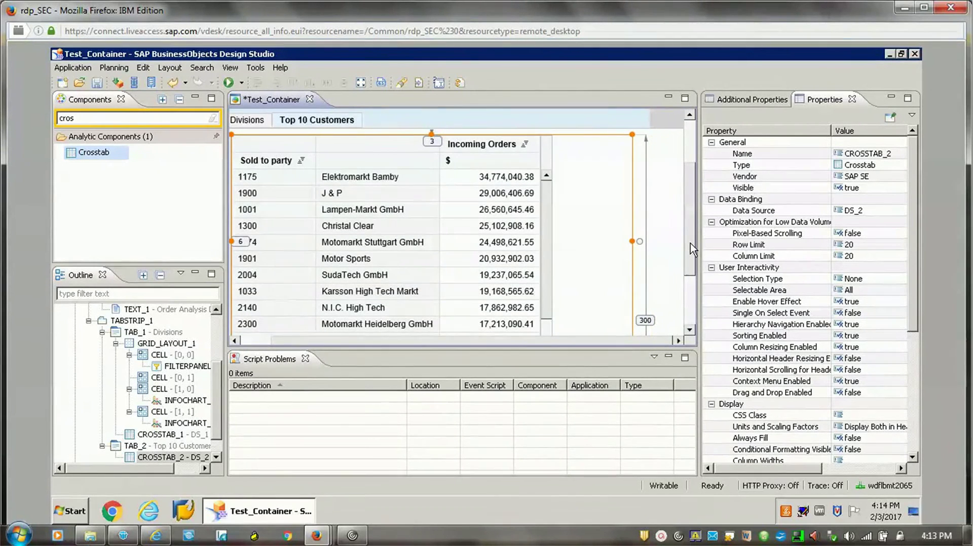
pyautogui.moveTo(694, 286); pyautogui.dragTo(693, 308)
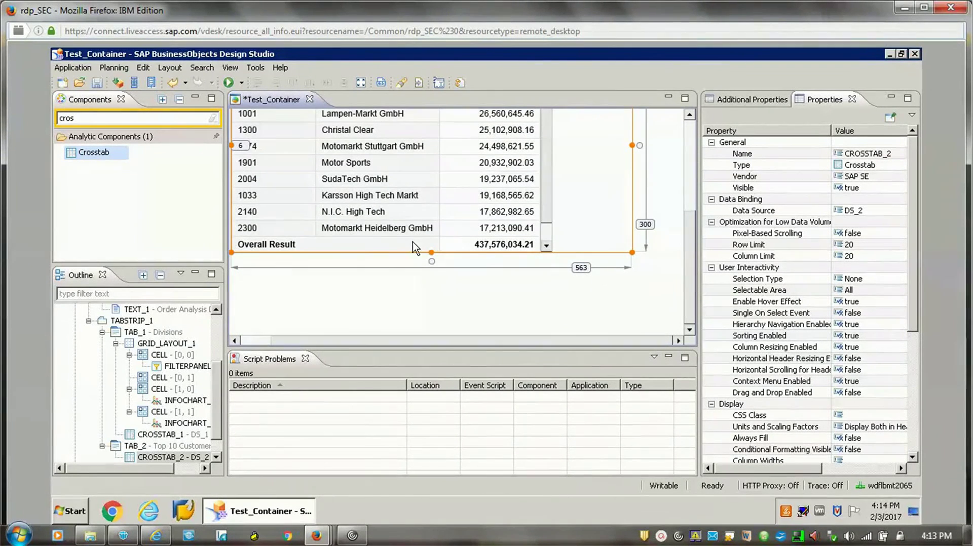
pyautogui.moveTo(430, 251); pyautogui.dragTo(435, 294)
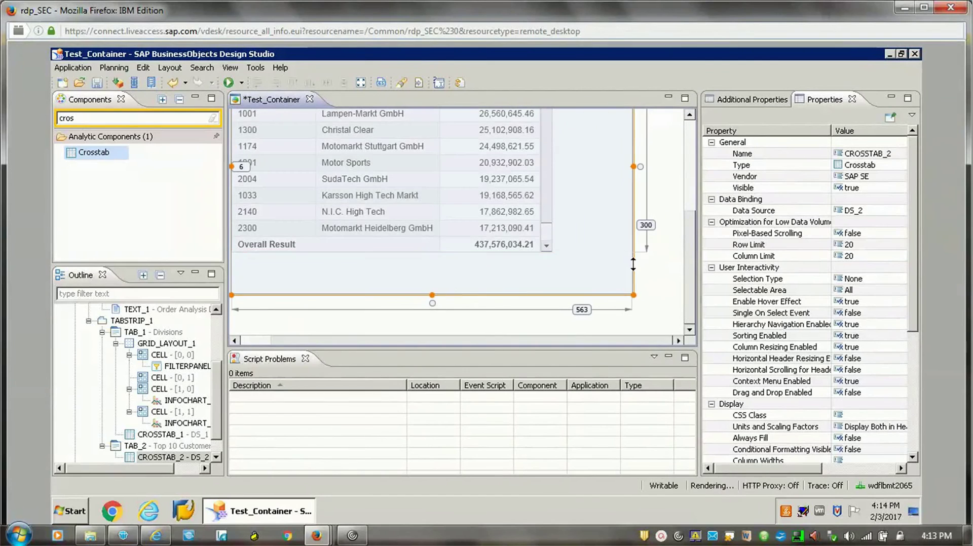
pyautogui.scroll(5, 692, 197)
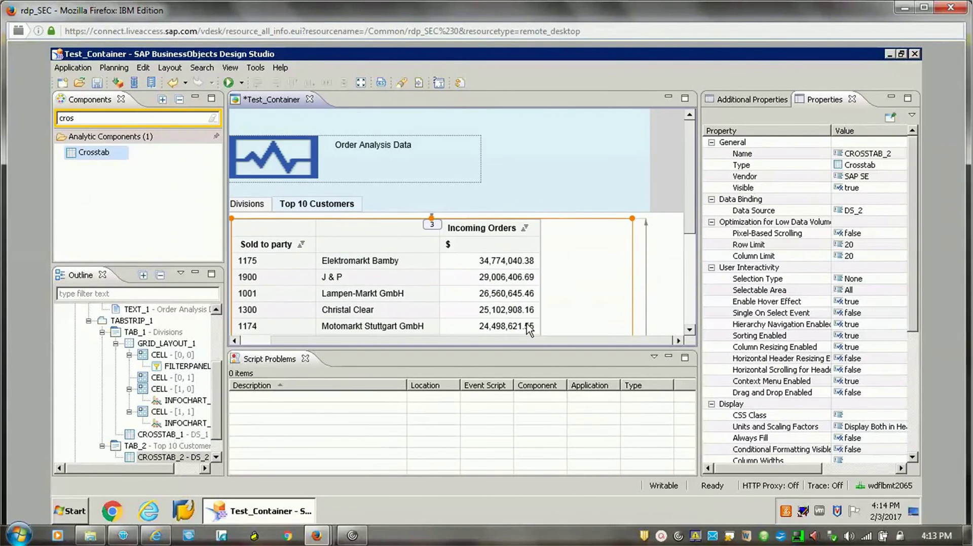
# Filter the components by "dime" and place a Dimension Filter beside the crosstab, about 602 from the tab's left and 44 from its top.
pyautogui.doubleClick(93, 118)
pyautogui.write('dim')
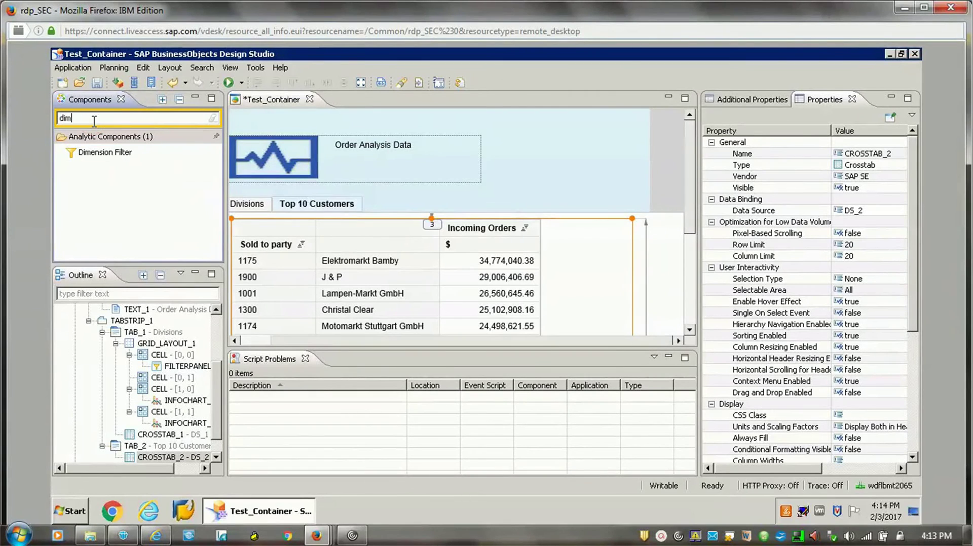
pyautogui.write('e')
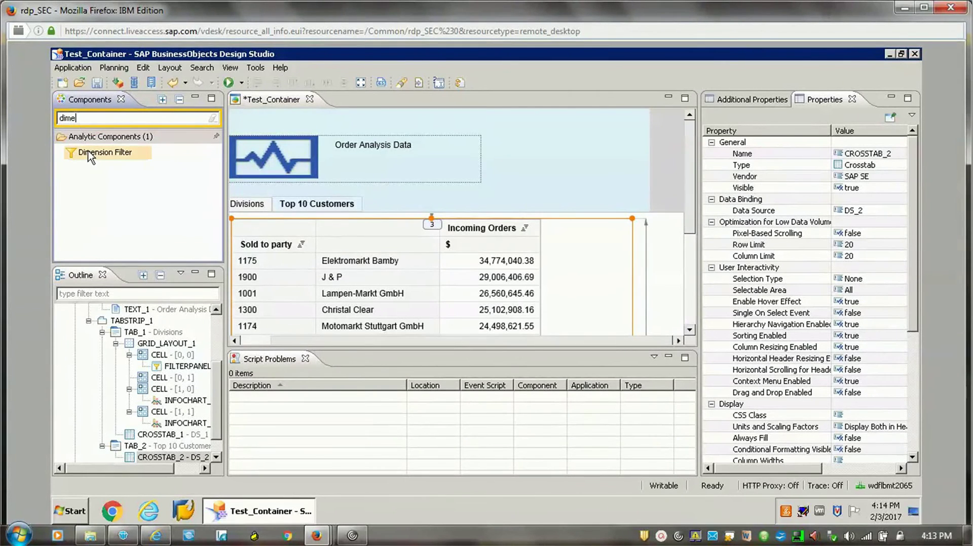
pyautogui.moveTo(90, 156); pyautogui.dragTo(655, 249)
pyautogui.scroll(-1, 693, 267)
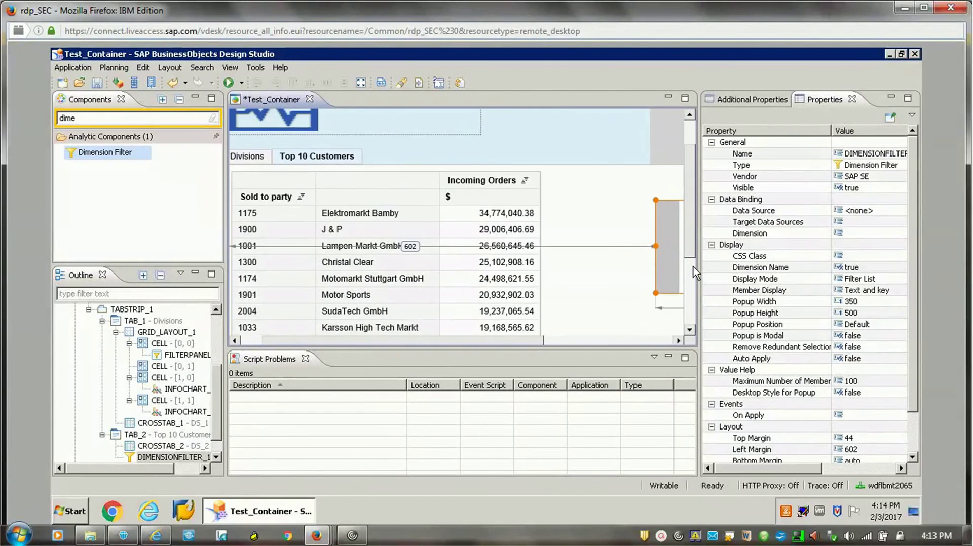
pyautogui.scroll(-1, 693, 266)
pyautogui.click(642, 339)
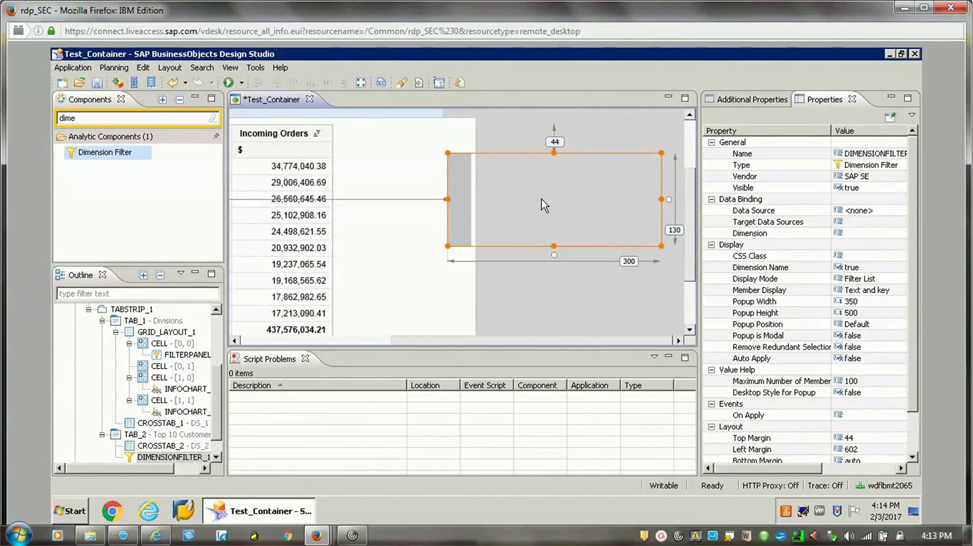
# Move the dimension filter to about 451 from the left and 8 from the top, narrow it to about 185 and extend its lower edge.
pyautogui.moveTo(542, 202); pyautogui.dragTo(454, 172)
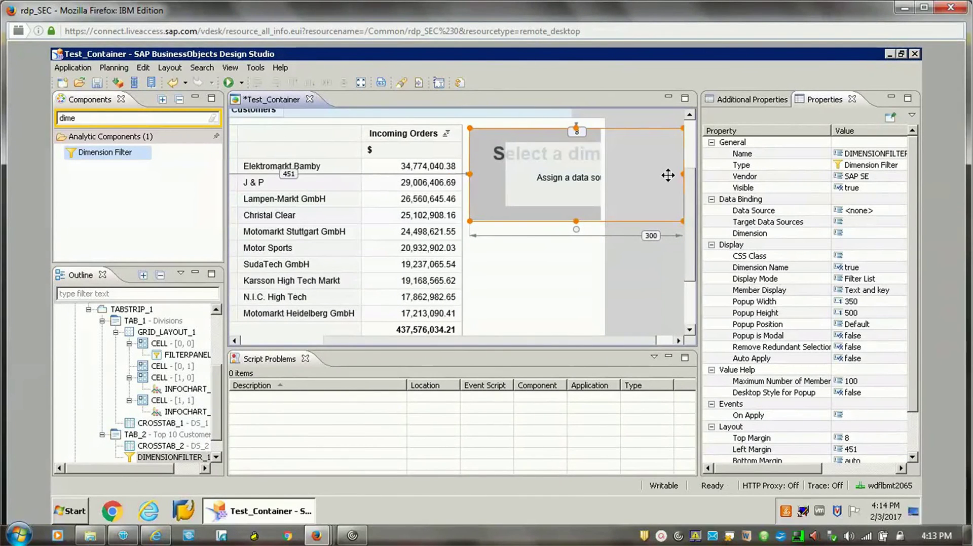
pyautogui.moveTo(682, 175); pyautogui.dragTo(600, 175)
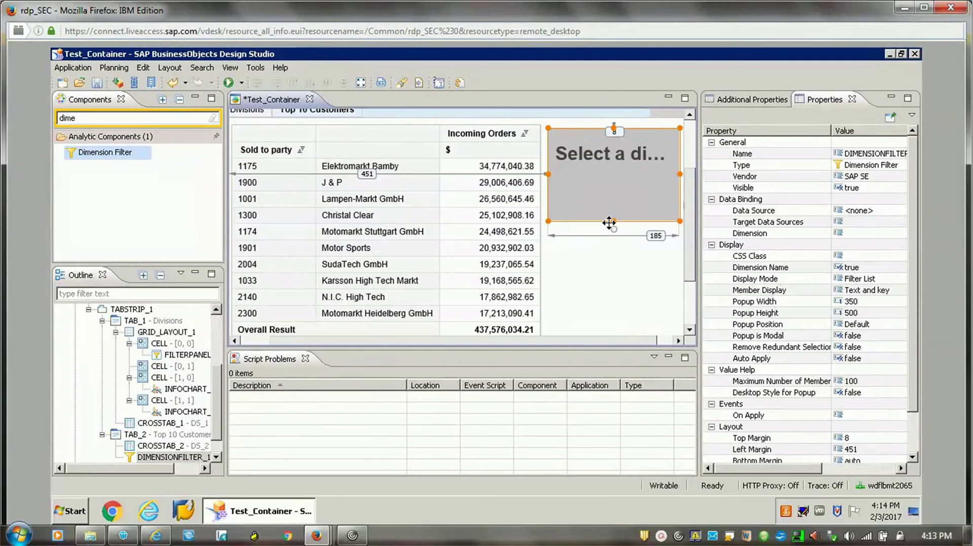
pyautogui.moveTo(614, 222); pyautogui.dragTo(615, 278)
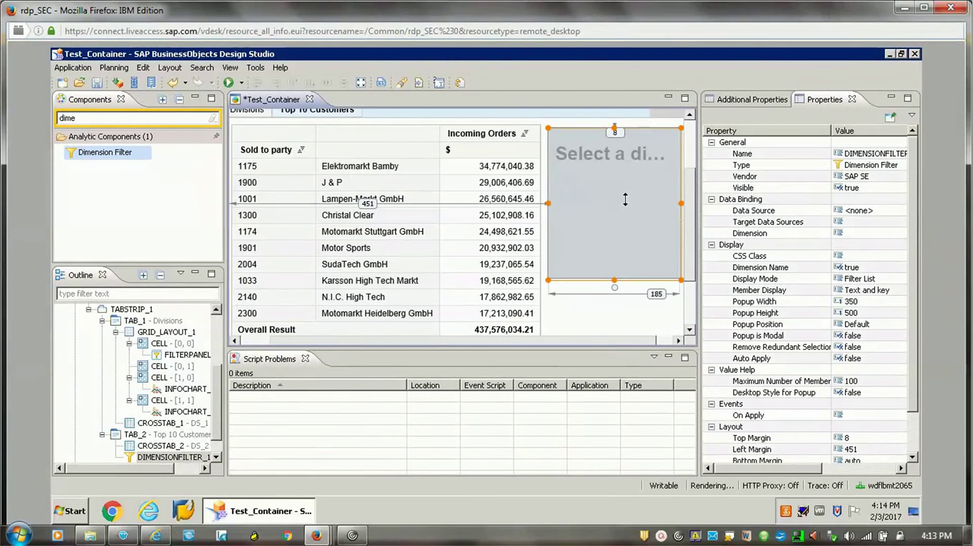
# Assign data source DS_2 (P_ORDERS_012) to the dimension filter on the Top 10 Customers tab.
pyautogui.scroll(3, 152, 350)
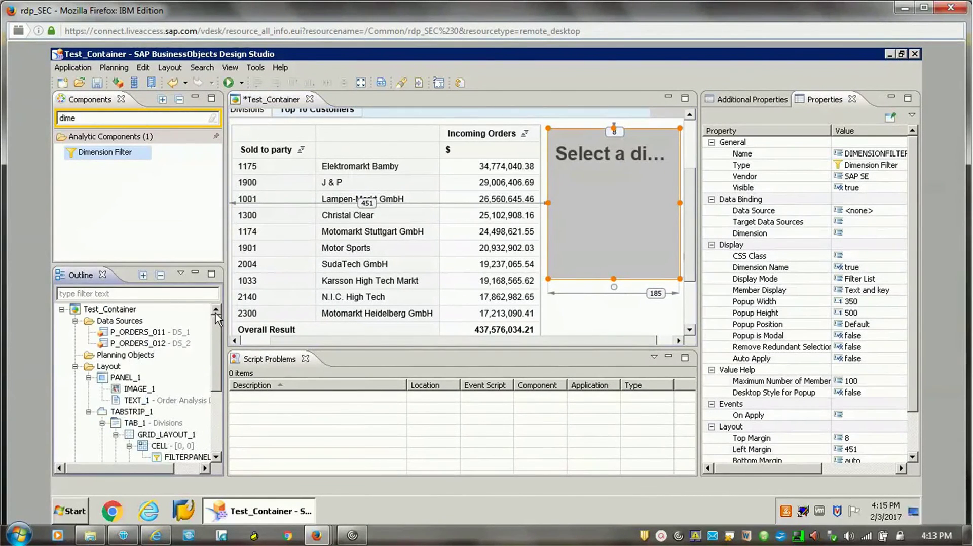
pyautogui.click(601, 207)
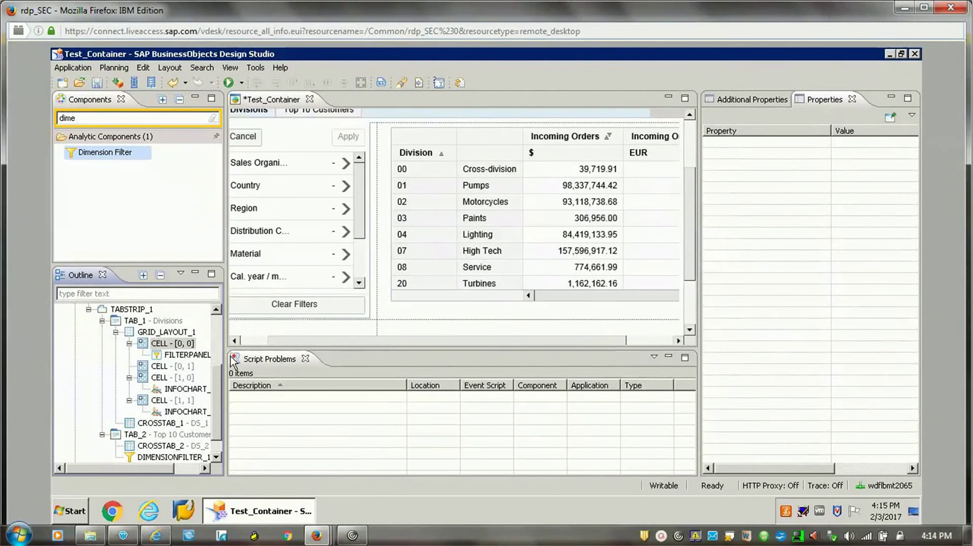
pyautogui.click(326, 115)
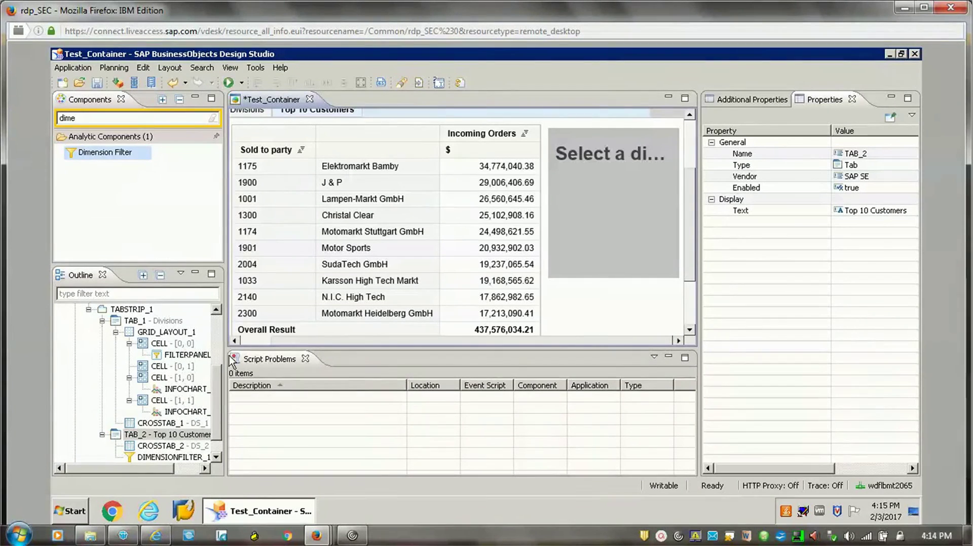
pyautogui.moveTo(217, 379); pyautogui.dragTo(218, 299)
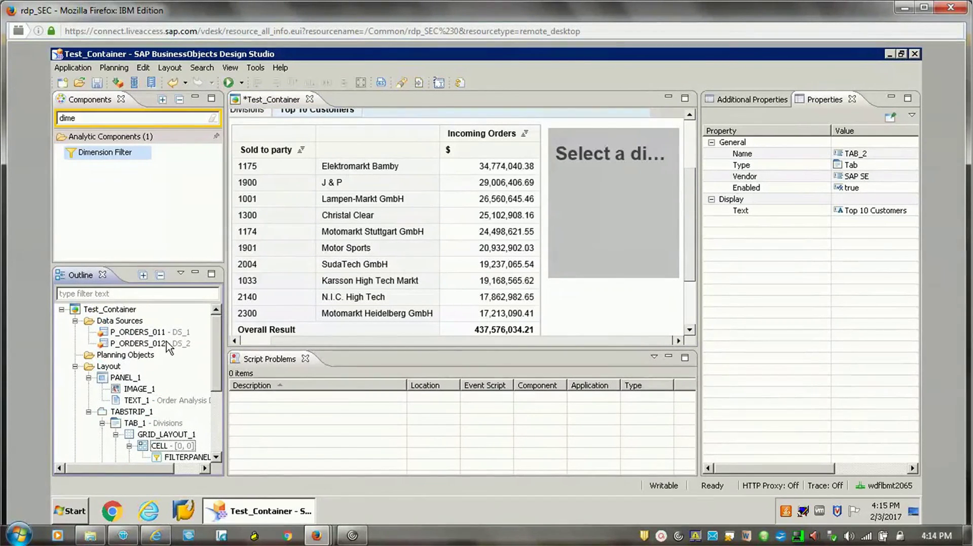
pyautogui.moveTo(172, 344); pyautogui.dragTo(625, 220)
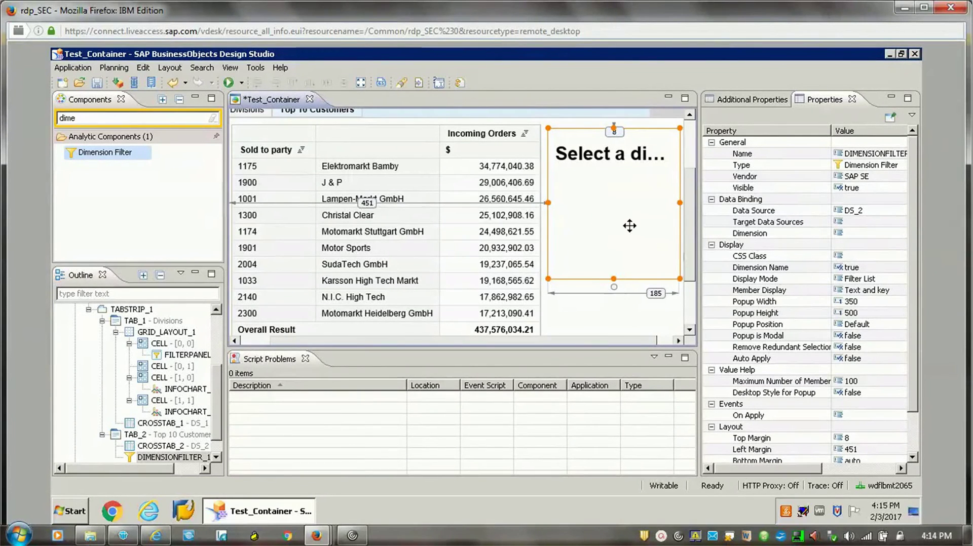
# Set the dimension filter's dimension to T_SOLD_TO__0COUNTRY (Country) and save the application.
pyautogui.click(876, 232)
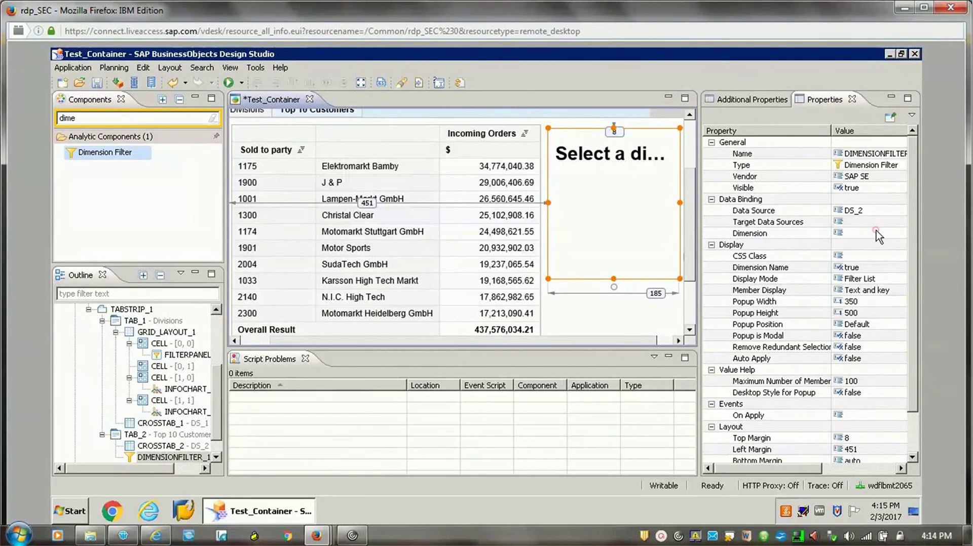
pyautogui.click(898, 233)
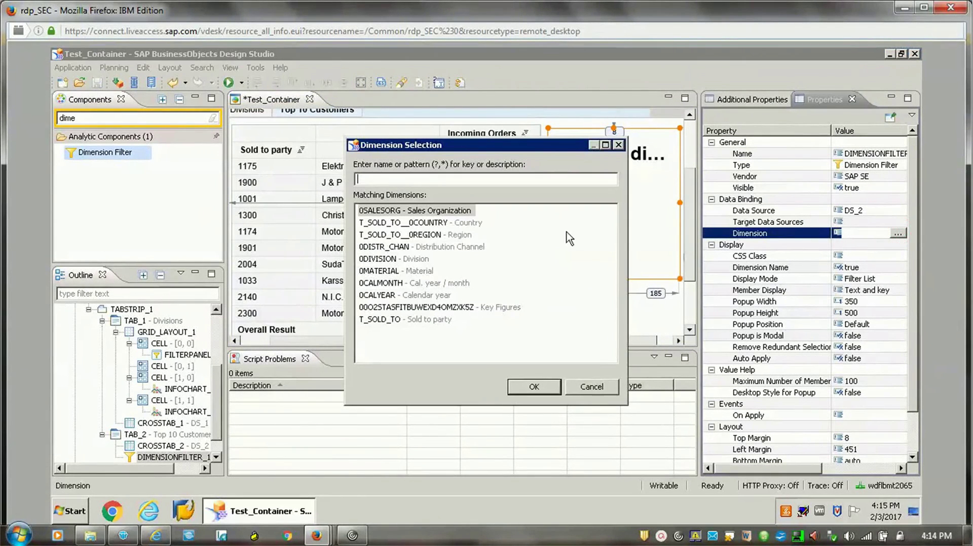
pyautogui.click(377, 260)
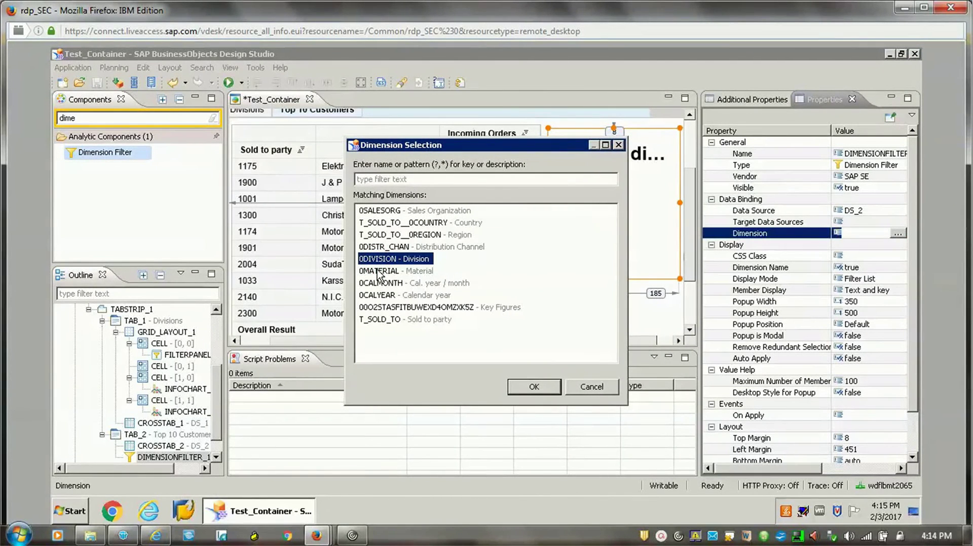
pyautogui.click(379, 272)
pyautogui.doubleClick(396, 223)
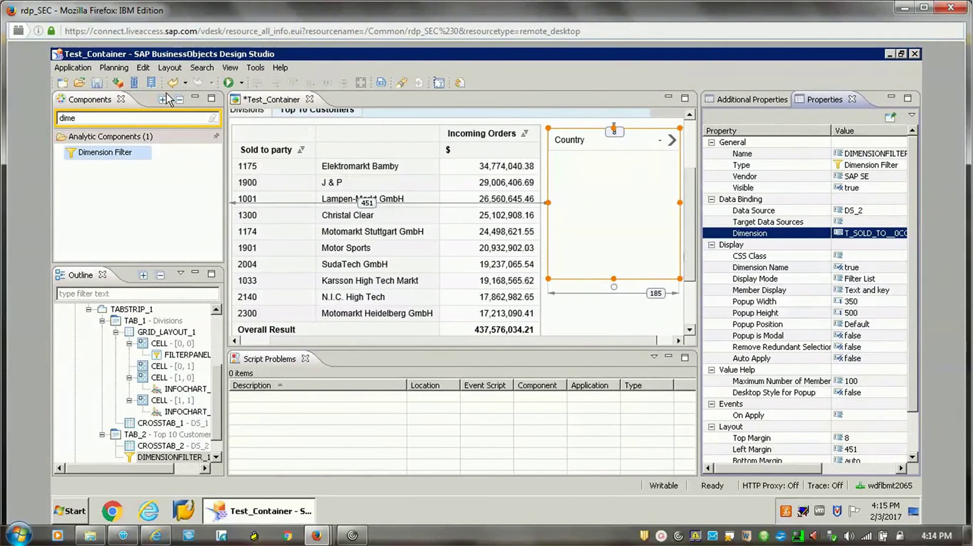
pyautogui.click(97, 82)
# Run the application, examine the Country filter's member selection on the Top 10 Customers tab, and close the preview.
pyautogui.click(229, 83)
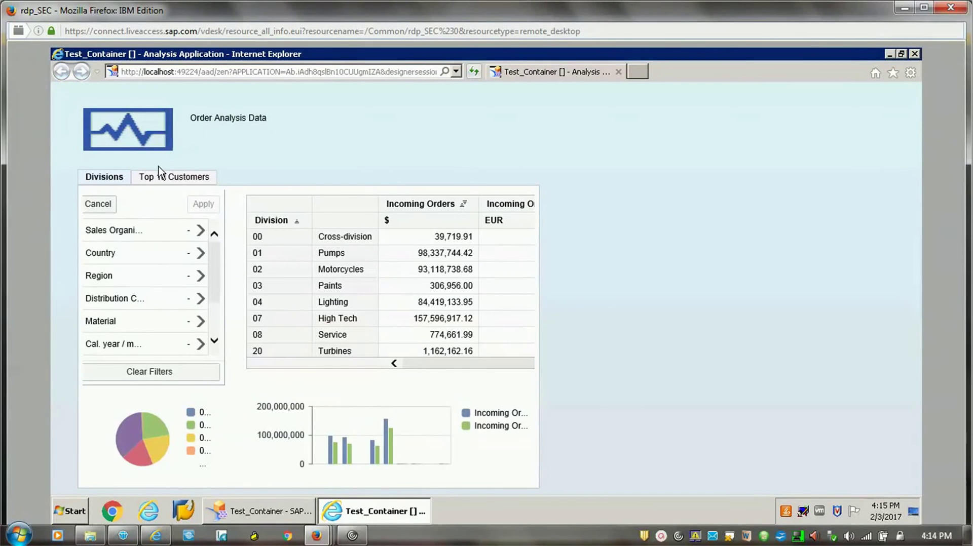
pyautogui.click(161, 178)
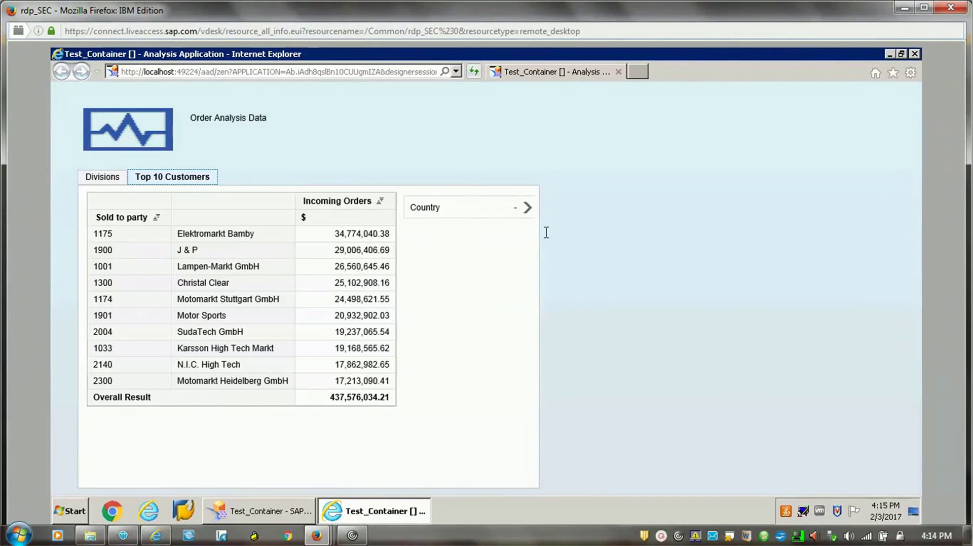
pyautogui.click(527, 208)
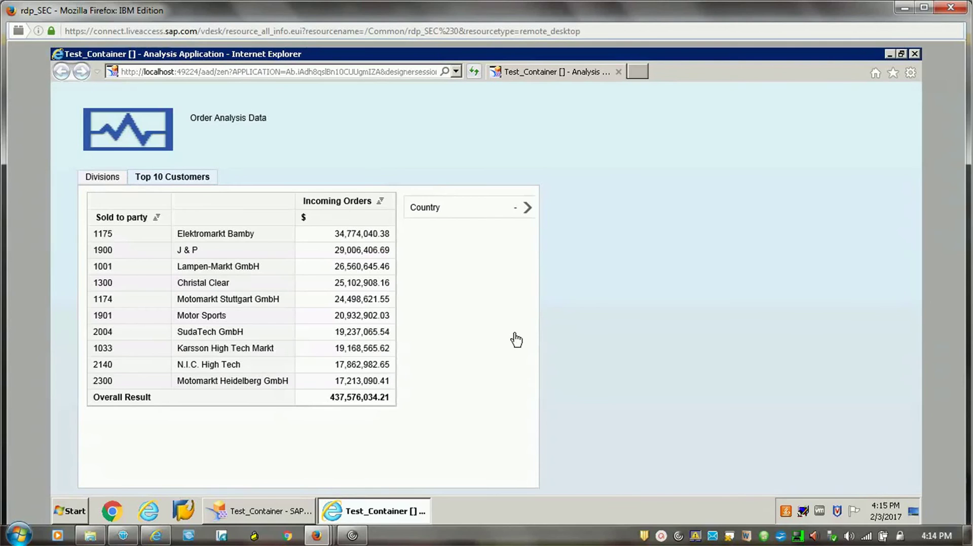
pyautogui.click(527, 208)
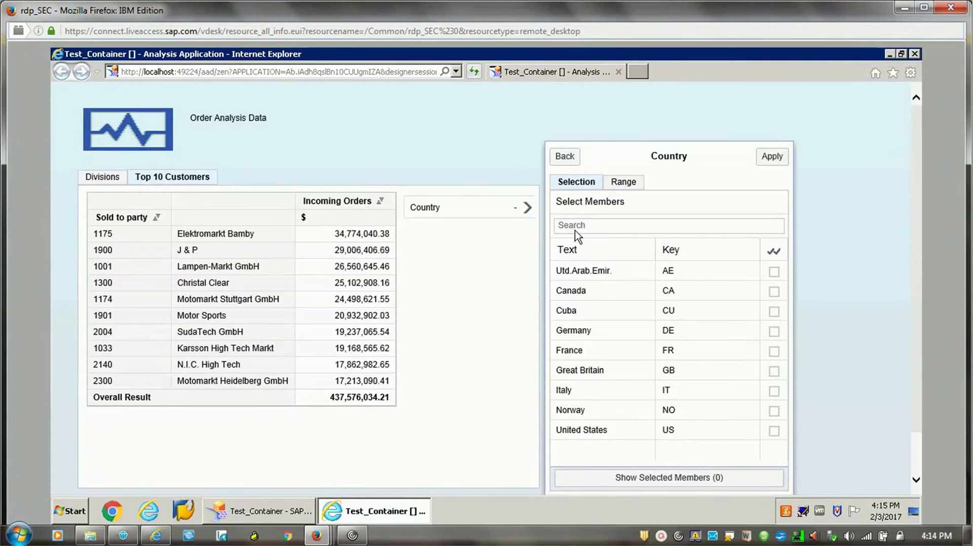
pyautogui.click(564, 156)
pyautogui.hotkey('ctrl', 'a')
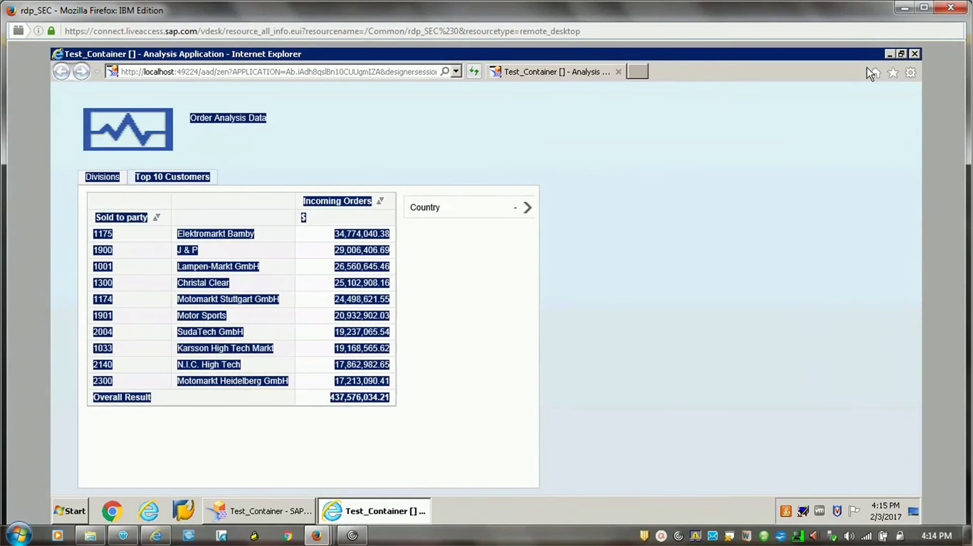
pyautogui.click(914, 54)
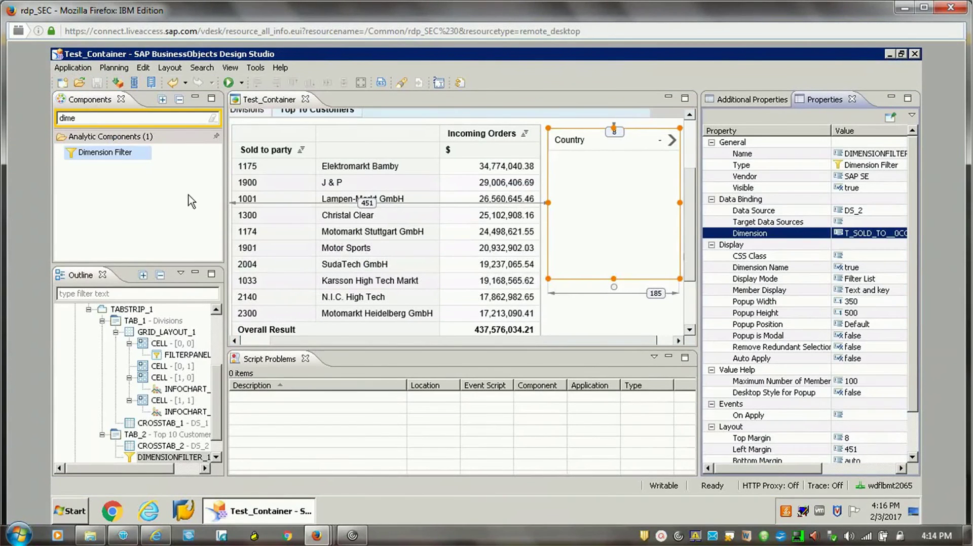
# Filter the components by "fil" and place a Filter Line below the dimension filter, about 464 from the tab's left and 246 from its top.
pyautogui.click(89, 119)
pyautogui.press('BackSpace')
pyautogui.press('BackSpace')
pyautogui.press('BackSpace')
pyautogui.press('BackSpace')
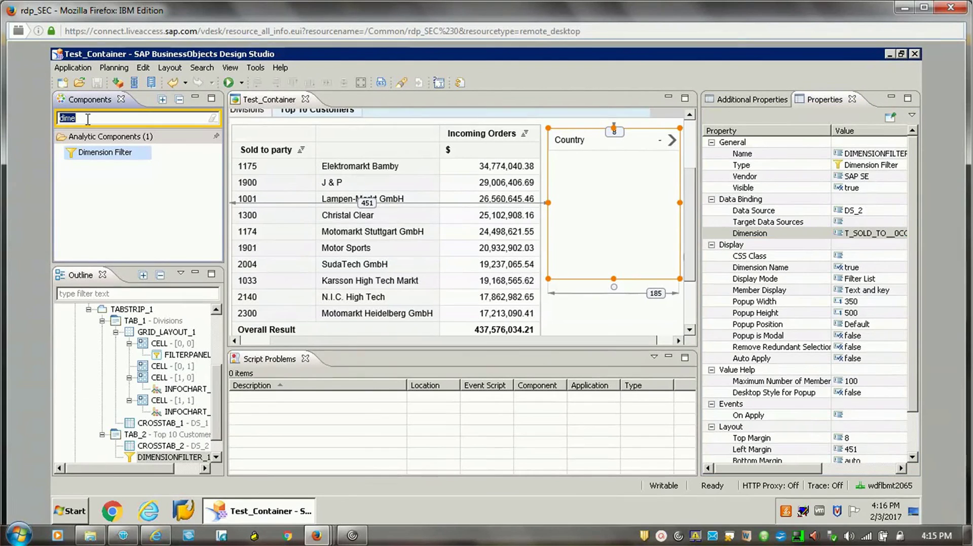
pyautogui.write('fil')
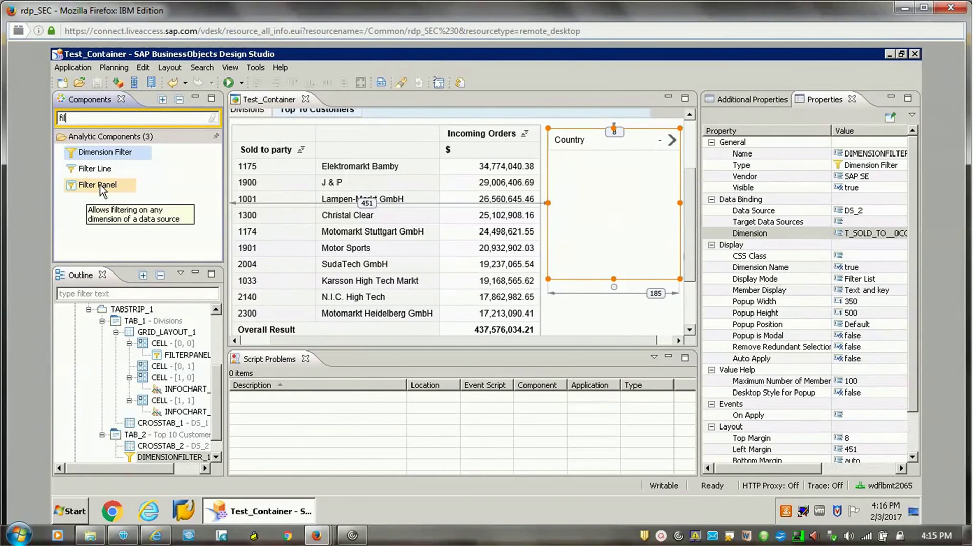
pyautogui.moveTo(101, 187); pyautogui.dragTo(558, 297)
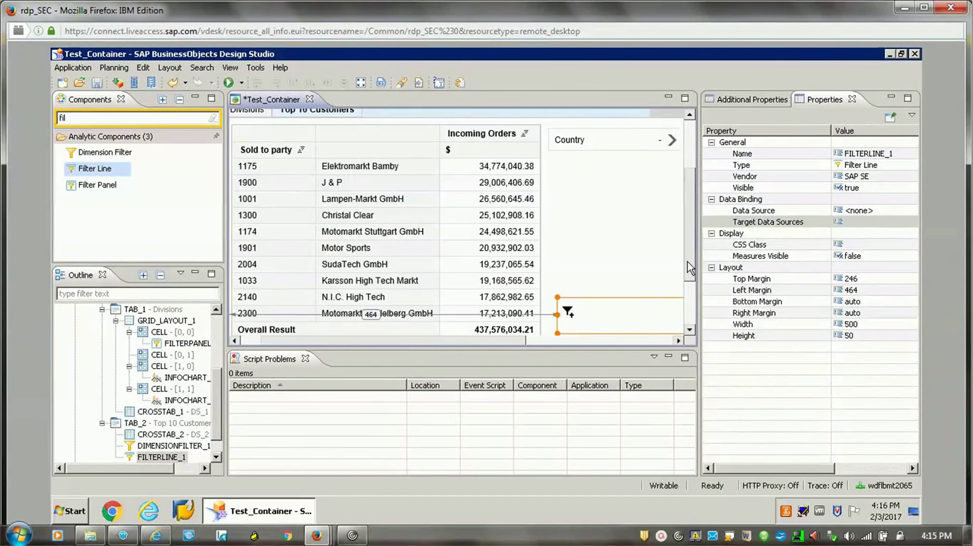
pyautogui.moveTo(690, 268); pyautogui.dragTo(692, 299)
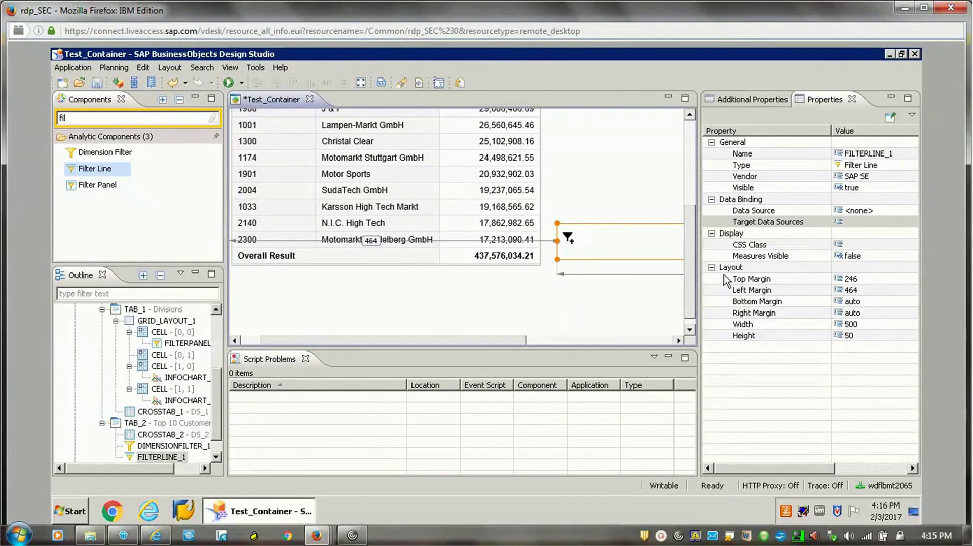
# Set the filter line's data source to DS_2.
pyautogui.click(874, 223)
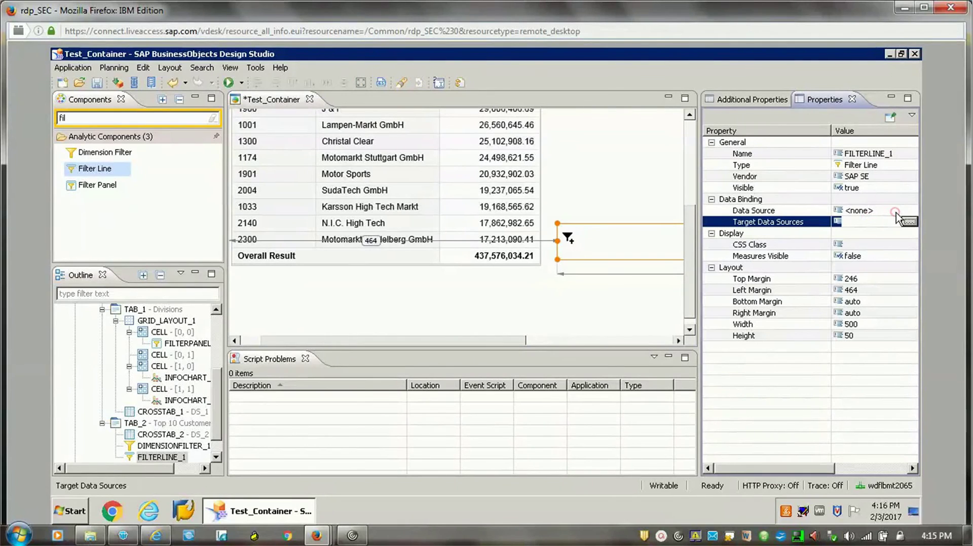
pyautogui.click(895, 211)
pyautogui.click(912, 210)
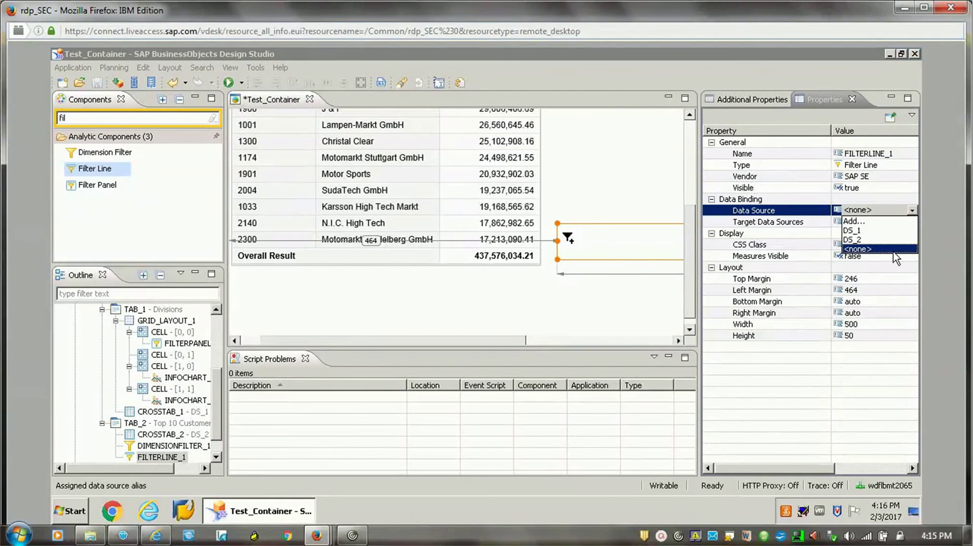
pyautogui.click(865, 240)
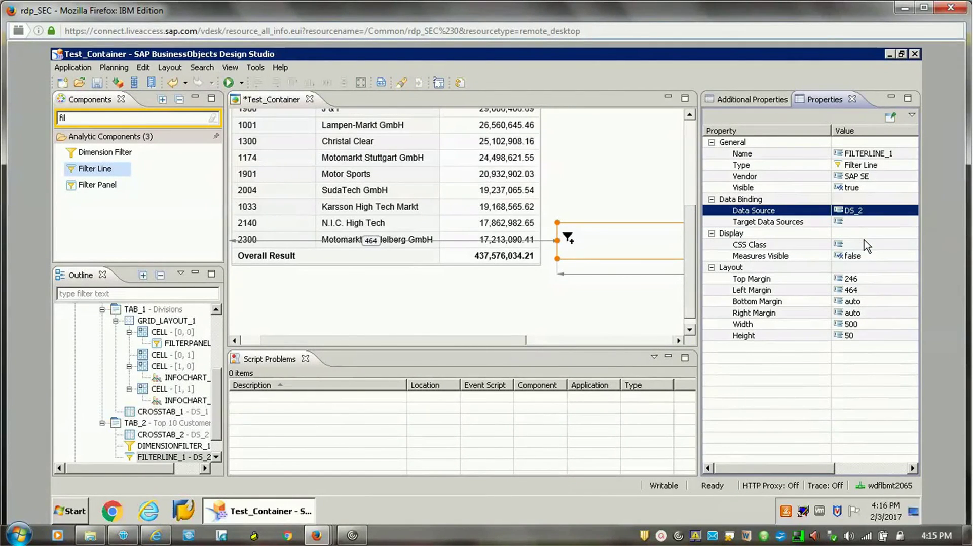
# Run the application in a maximized preview and show the Top 10 Customers tab.
pyautogui.click(225, 83)
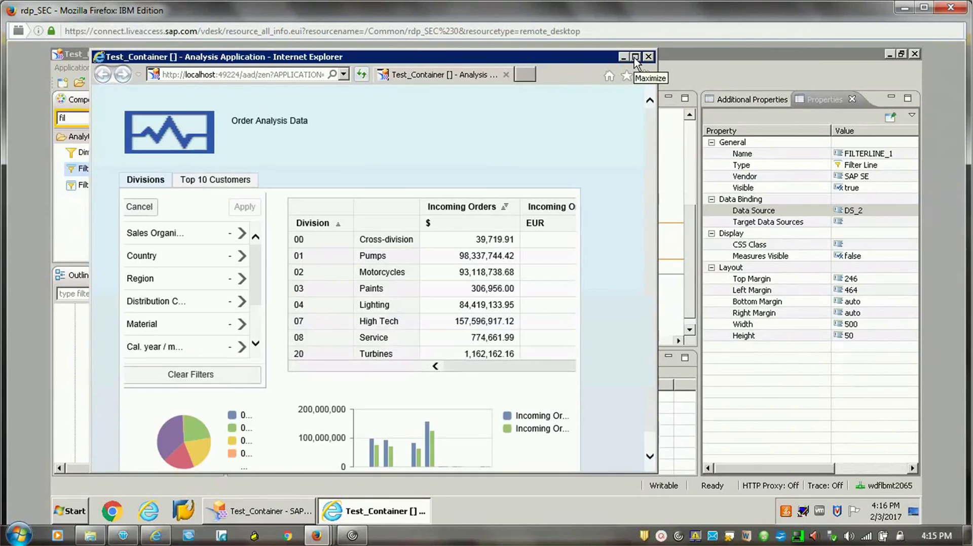
pyautogui.click(635, 56)
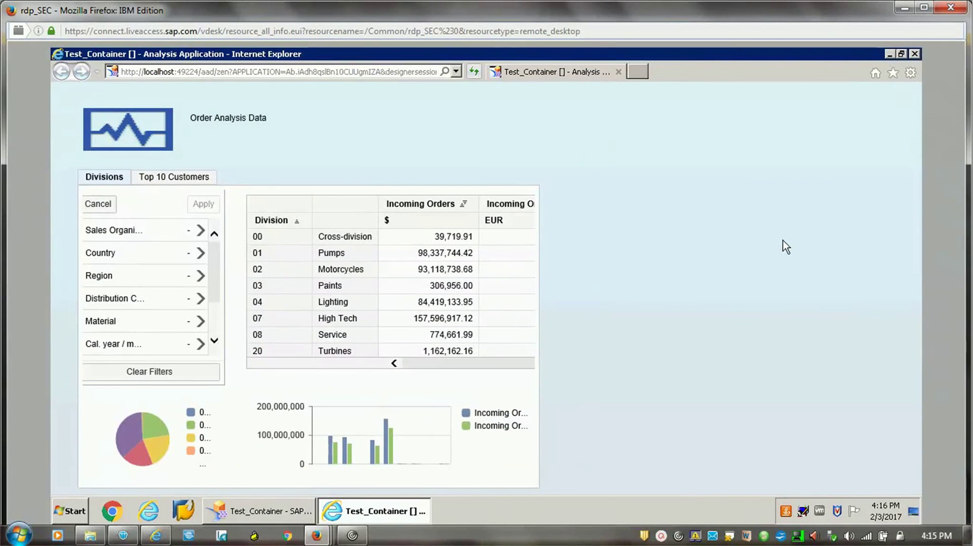
pyautogui.click(184, 178)
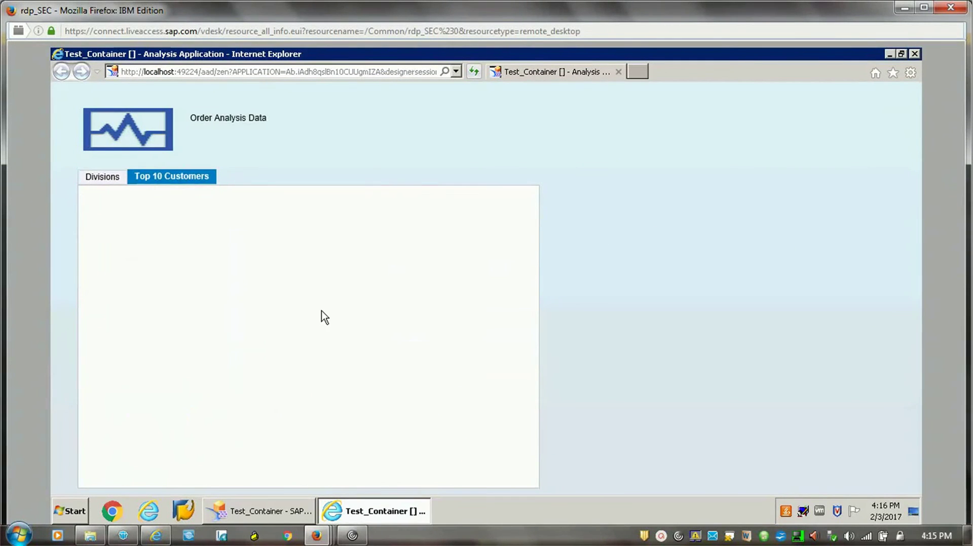
pyautogui.click(423, 381)
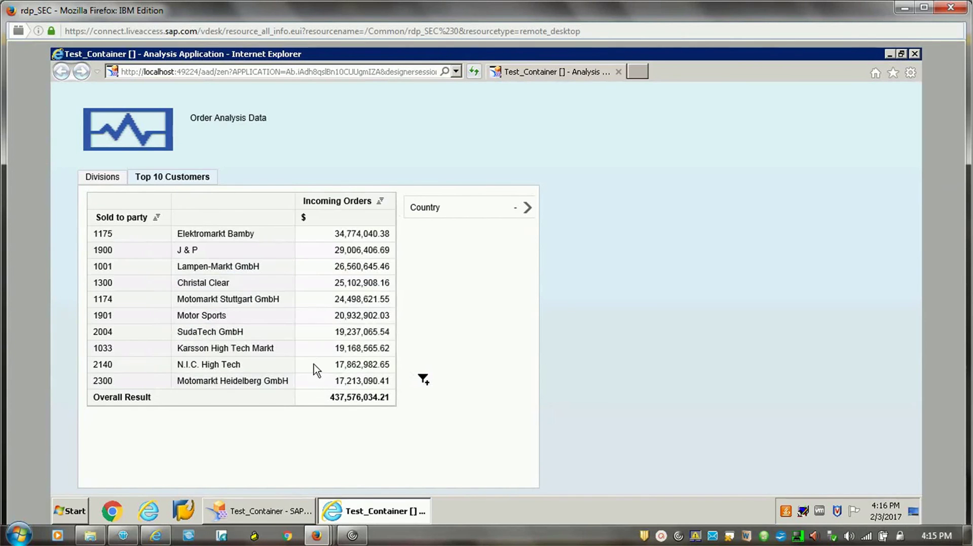
# Test the filter line by filtering Region to Hamburg, Lower Saxony, Oslo and Nrth Rhine Westfalia.
pyautogui.click(423, 378)
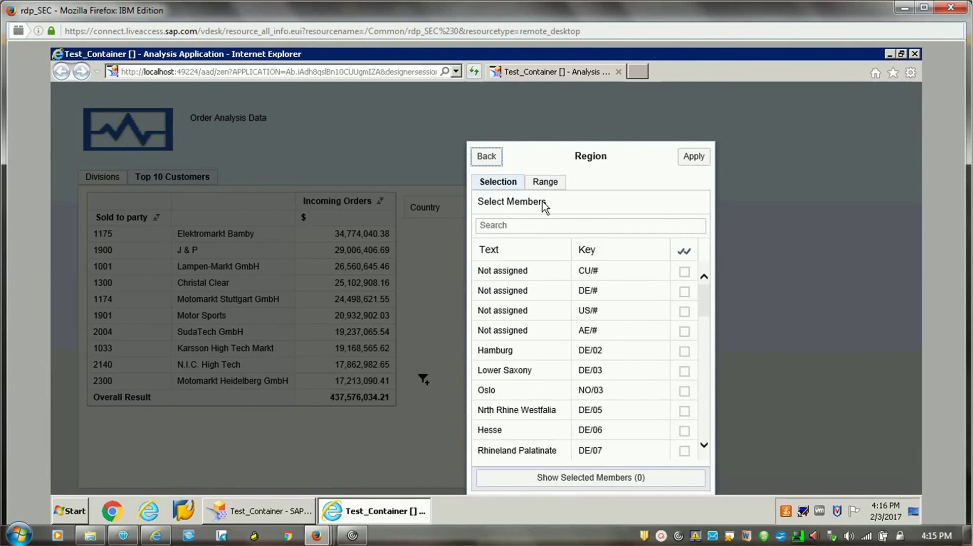
pyautogui.click(684, 351)
pyautogui.click(684, 371)
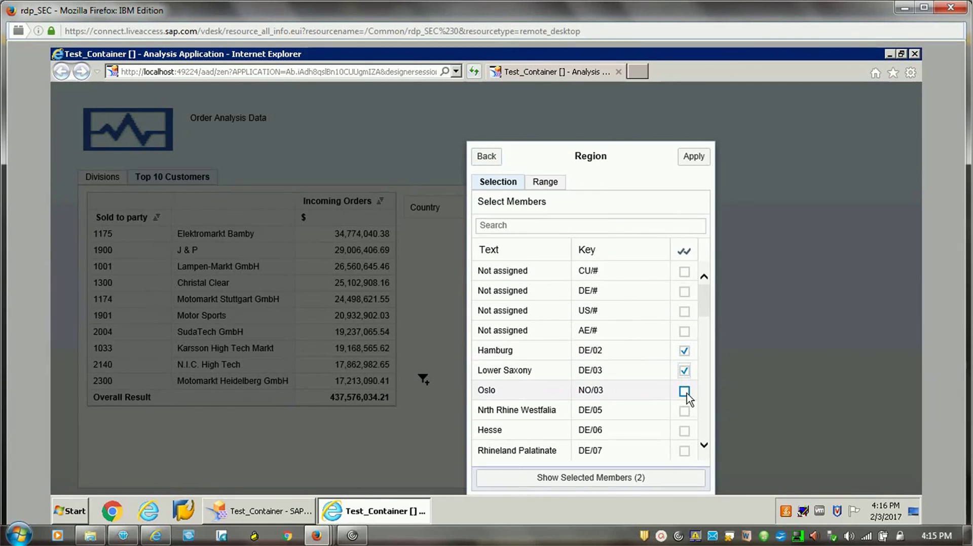
pyautogui.click(684, 390)
pyautogui.click(684, 411)
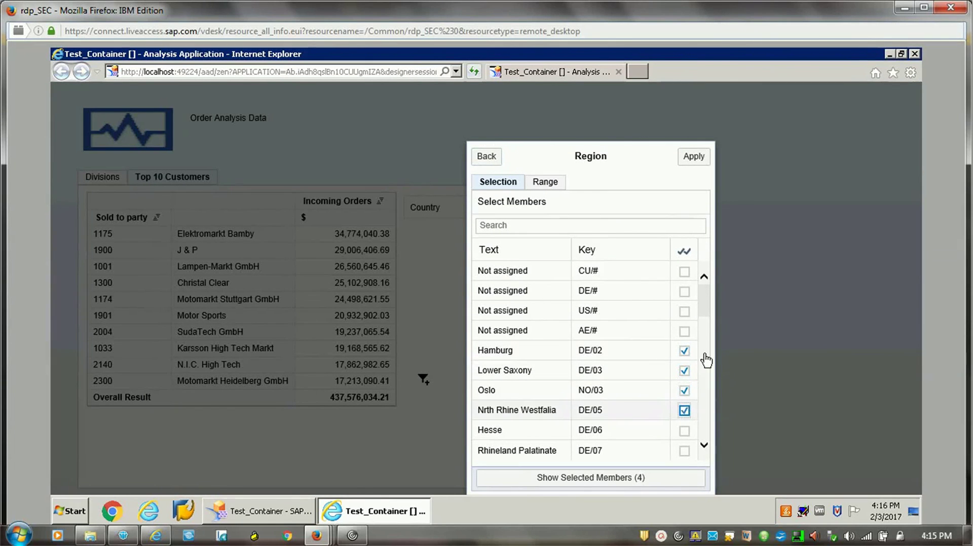
pyautogui.click(694, 157)
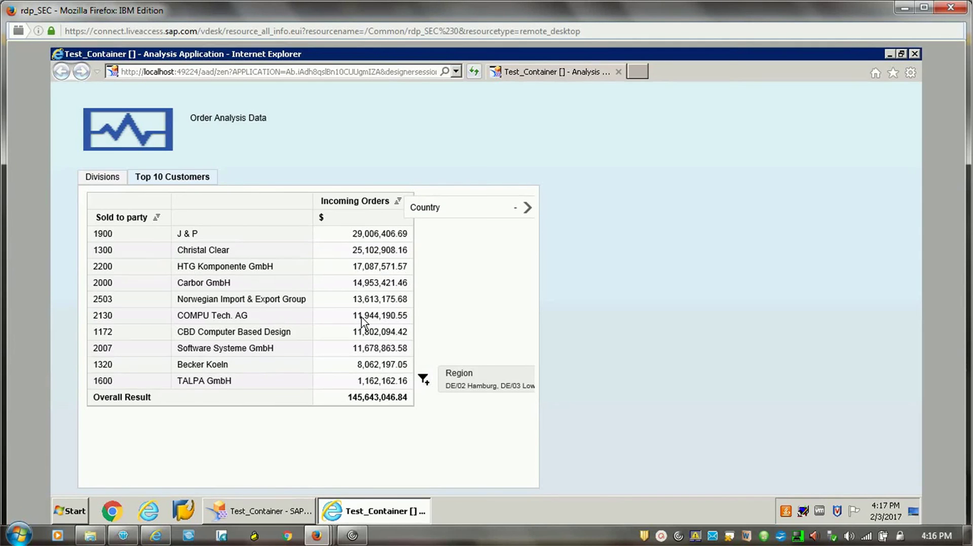
# Examine the filter line's dimension list and the Country filter's member selection, and close the preview.
pyautogui.click(426, 381)
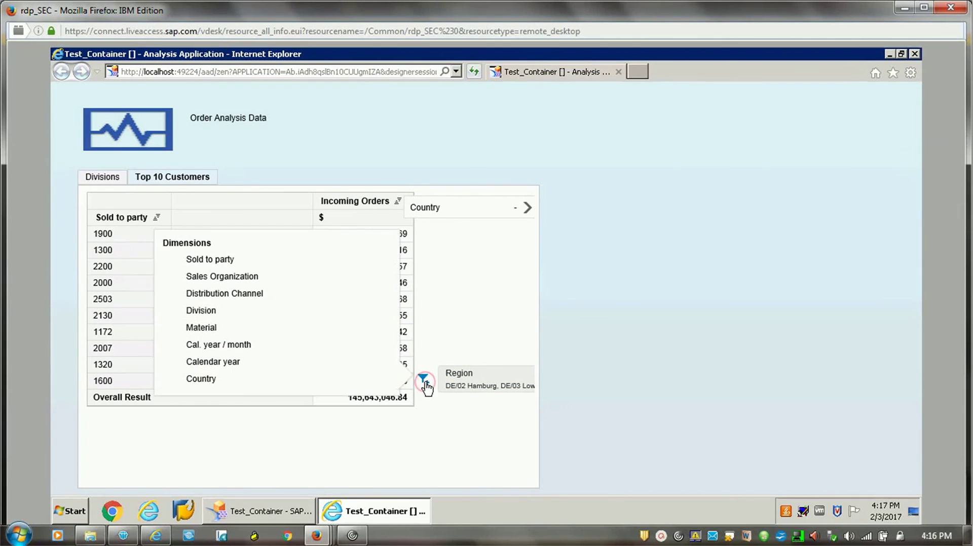
pyautogui.click(493, 256)
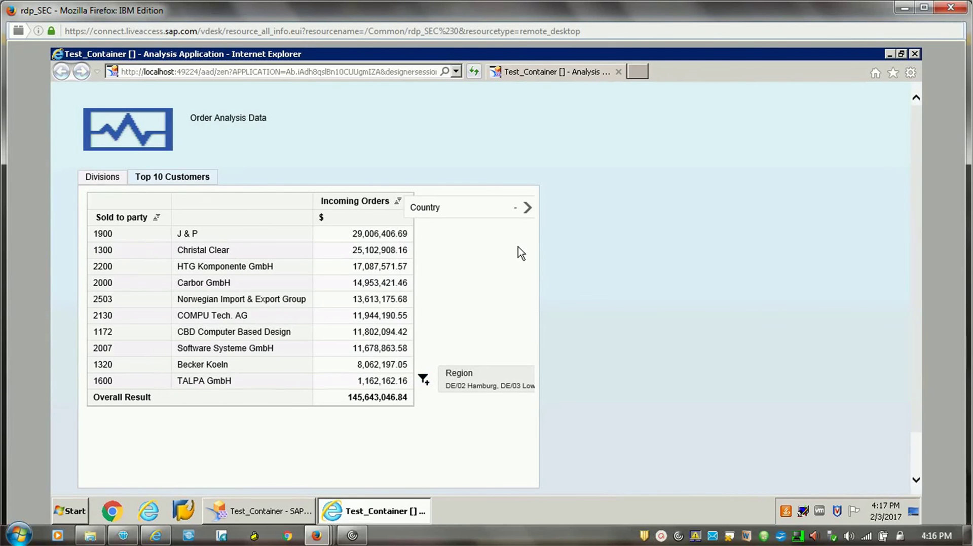
pyautogui.click(492, 270)
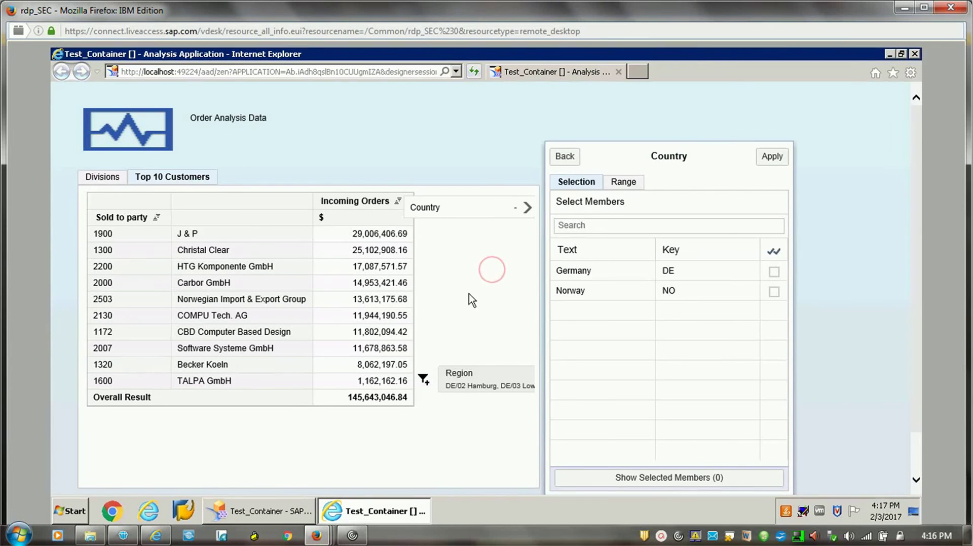
pyautogui.click(565, 160)
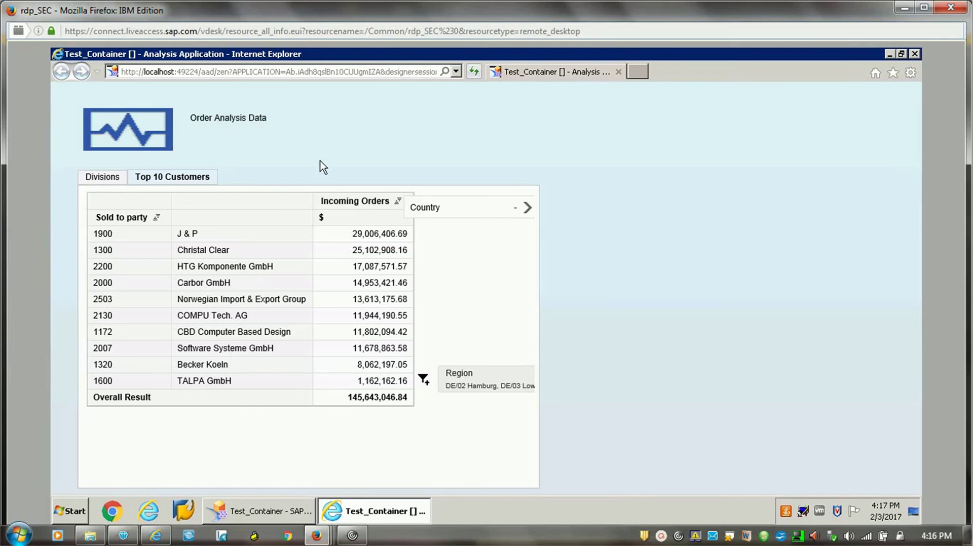
pyautogui.click(912, 54)
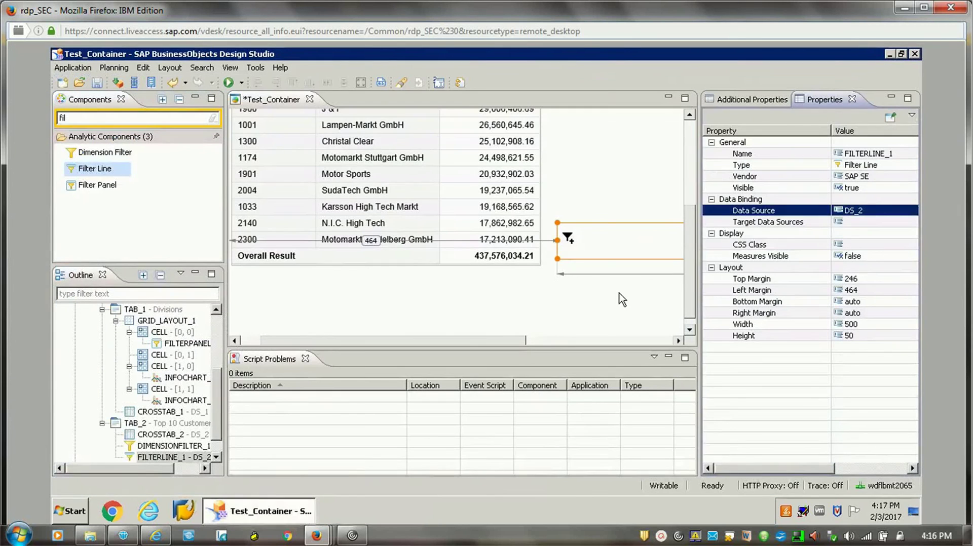
# Examine the container components in the layout by selecting the tabstrip, the Top 10 Customers tab and the header panel.
pyautogui.click(366, 313)
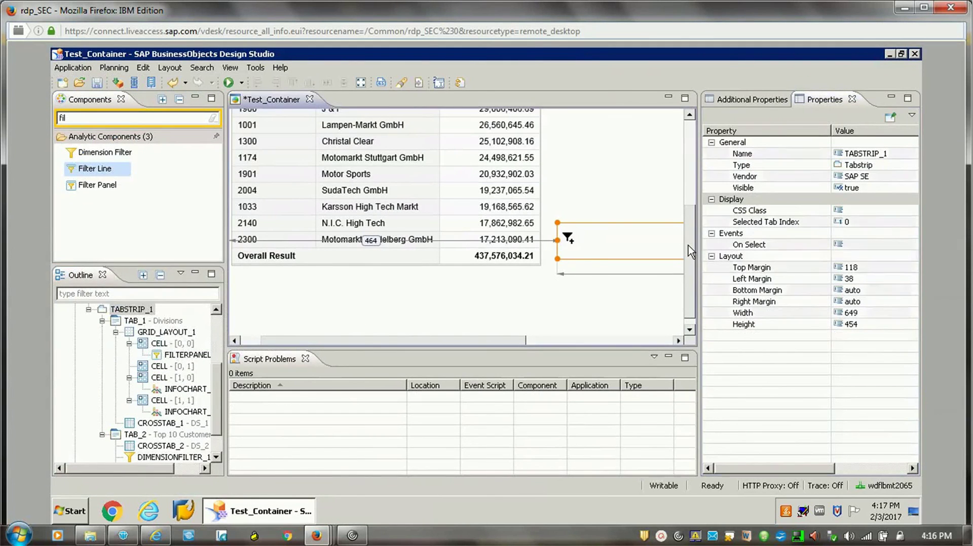
pyautogui.scroll(1, 691, 173)
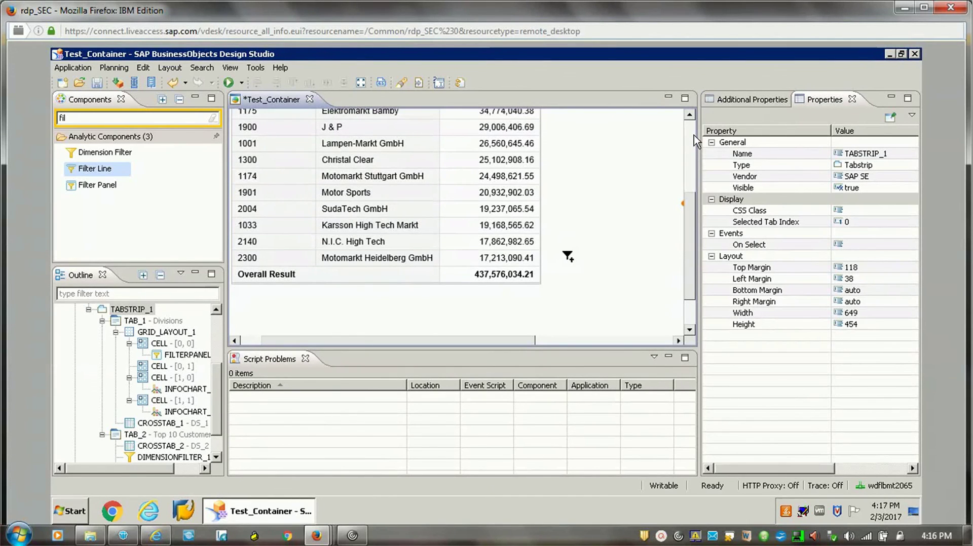
pyautogui.scroll(5, 694, 135)
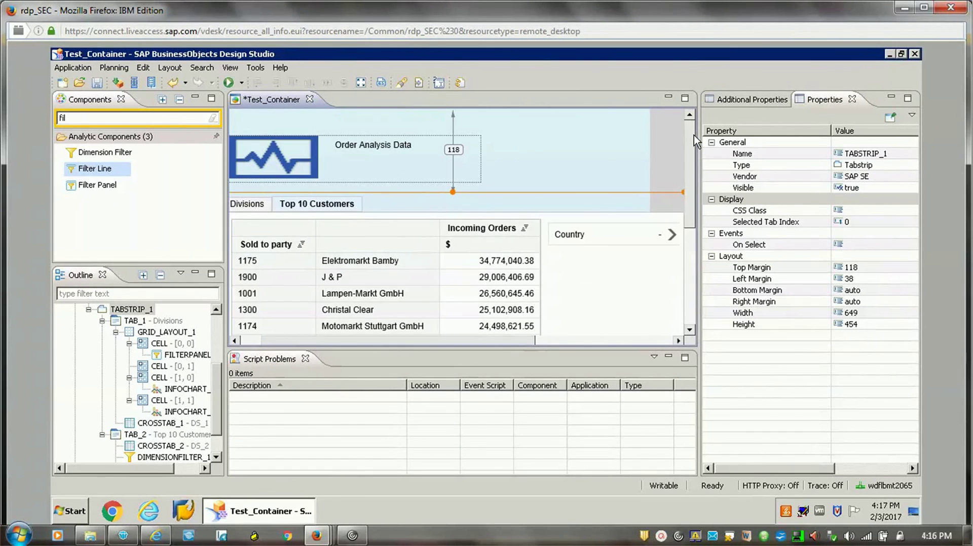
pyautogui.hscroll(-2, 251, 344)
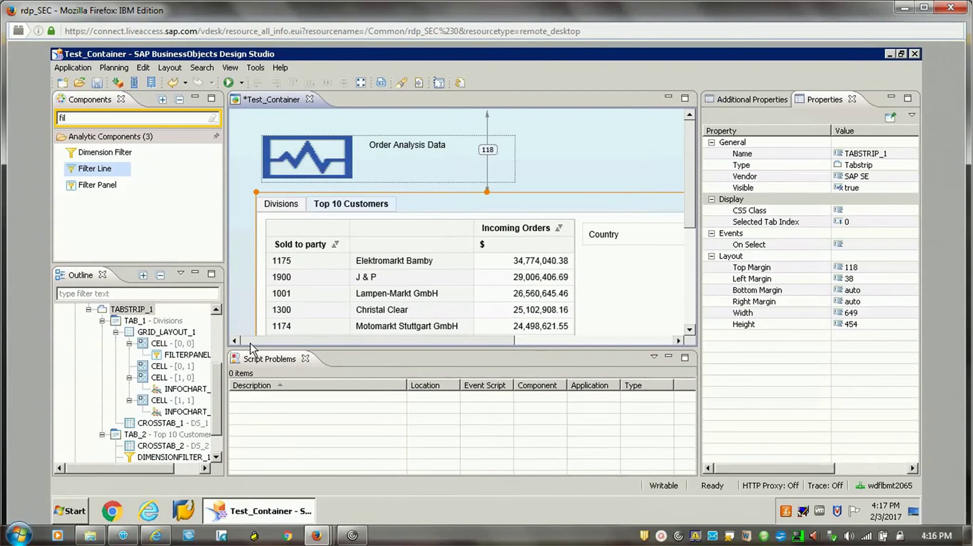
pyautogui.click(355, 208)
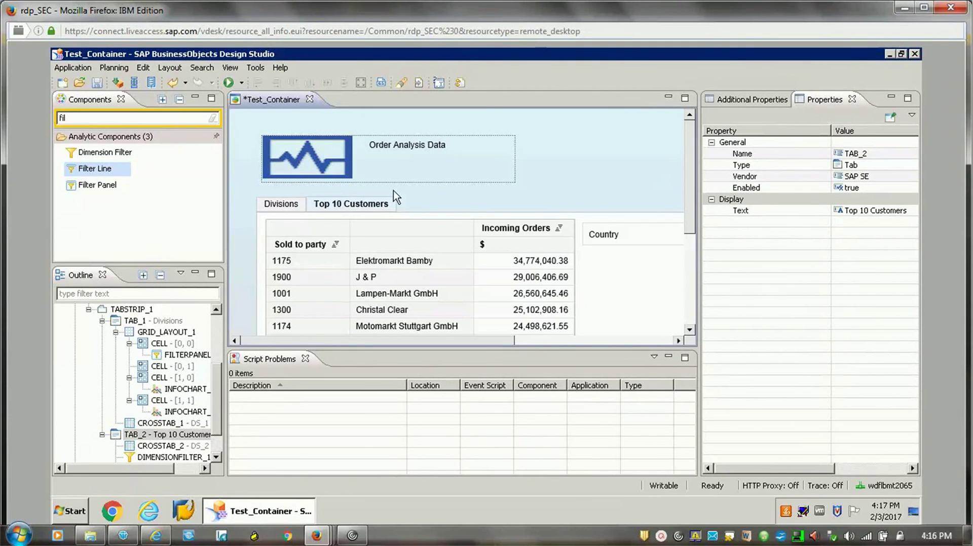
pyautogui.click(425, 181)
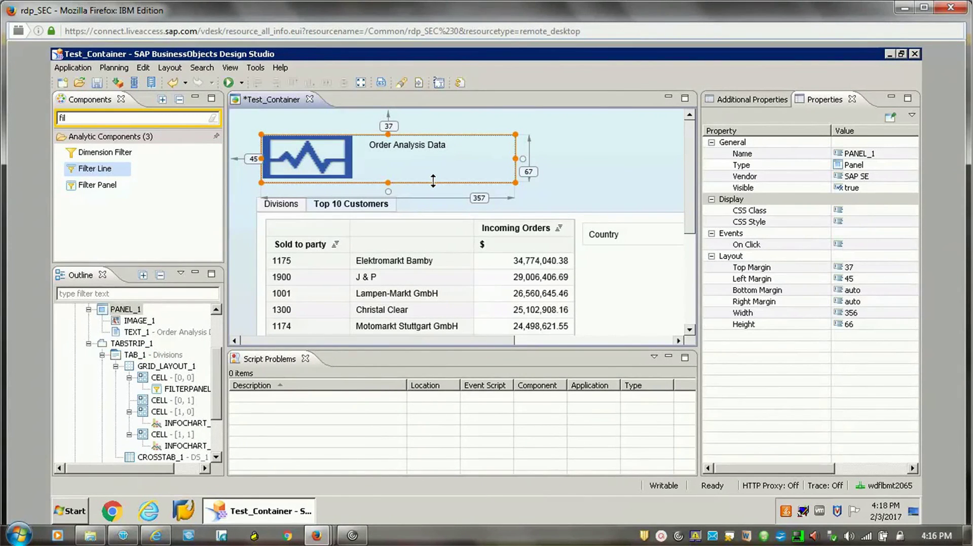
# Run the application again, review the Divisions tab in the maximized preview, and close it.
pyautogui.click(229, 83)
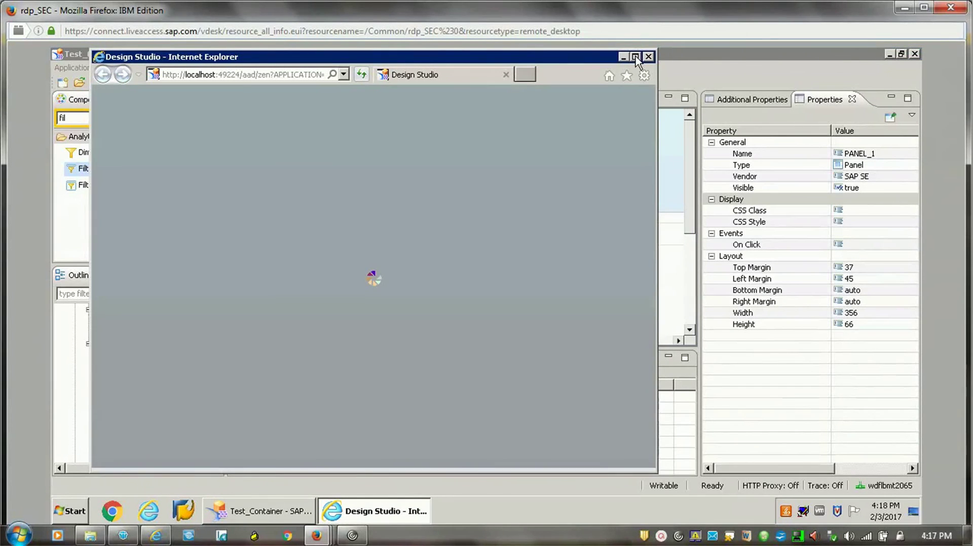
pyautogui.click(636, 57)
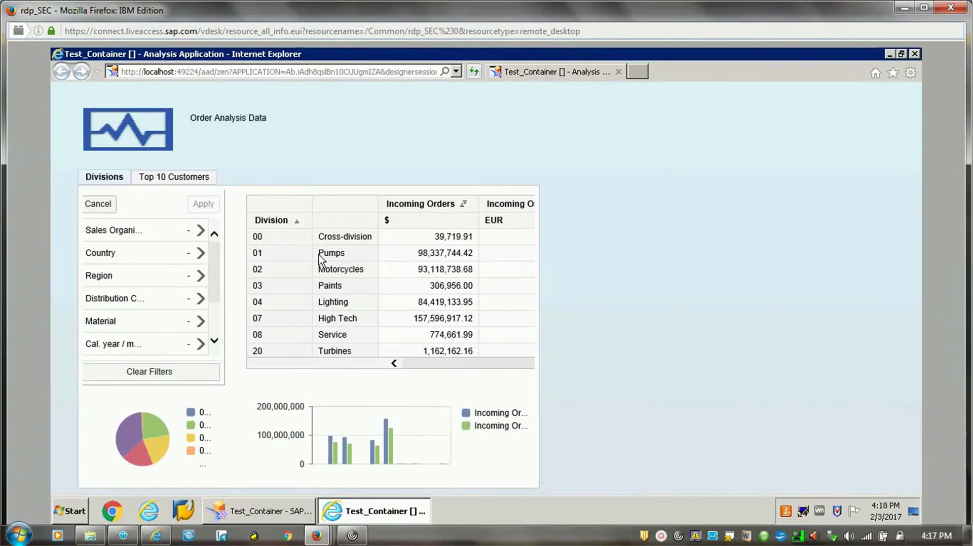
pyautogui.click(915, 53)
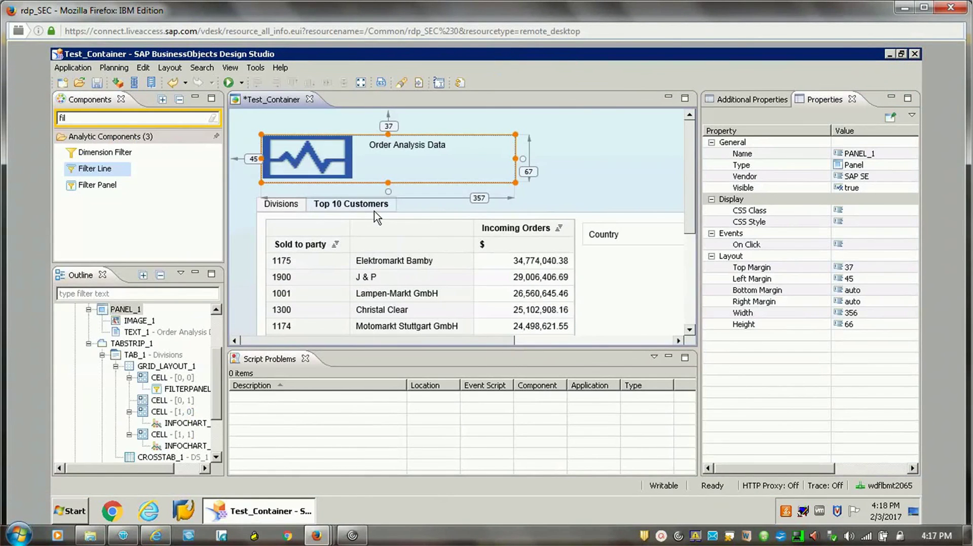